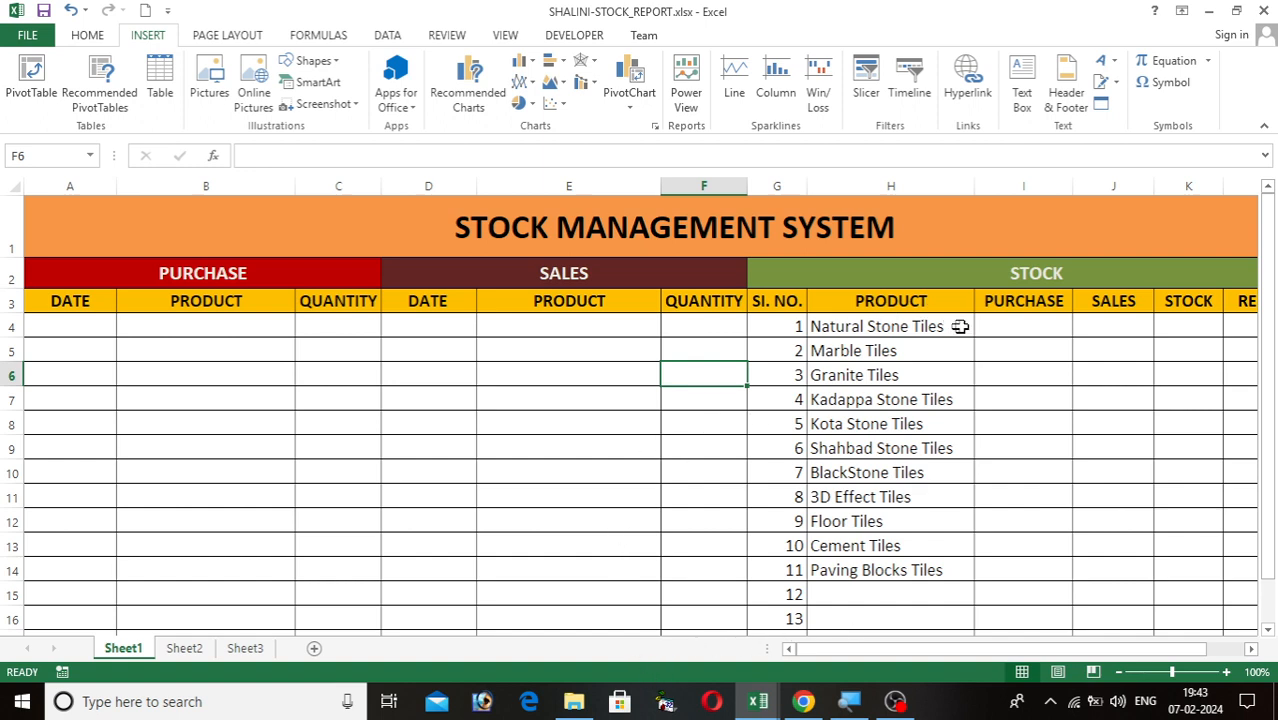
- Examine the Purchase, Sales and Stock sections and their column headings in the stock management sheet
click(928, 322)
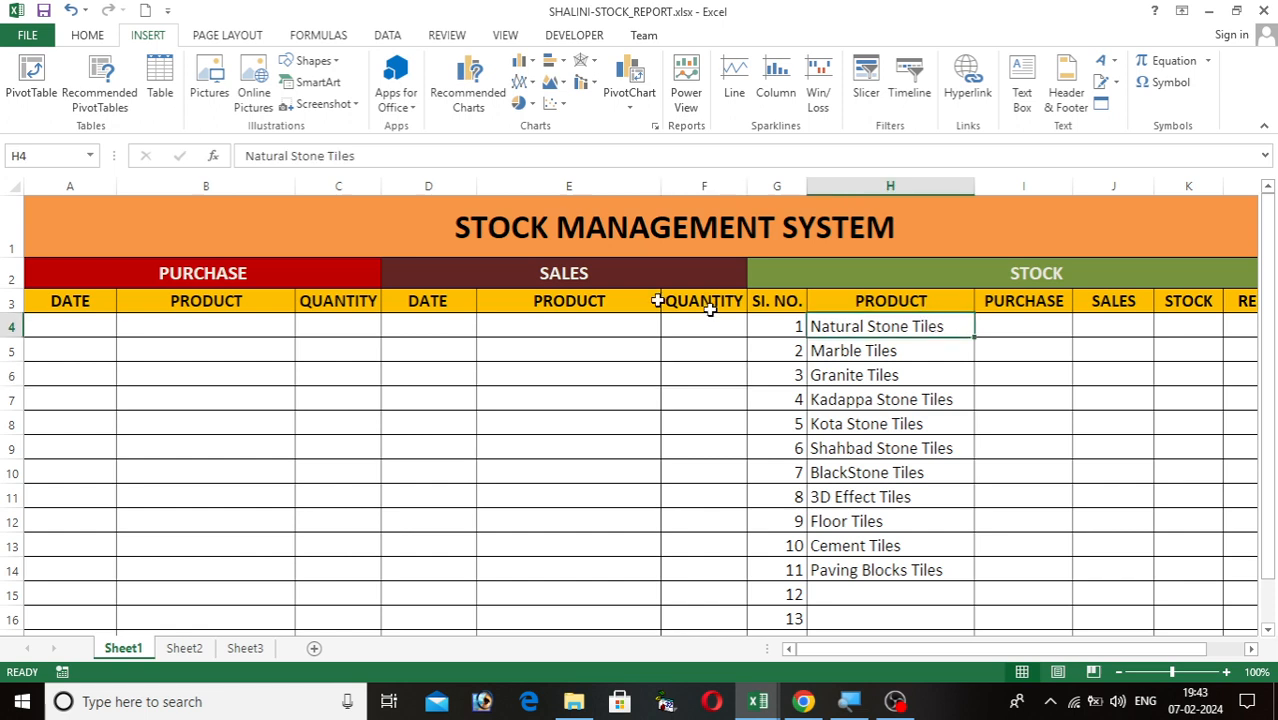
click(310, 282)
click(593, 263)
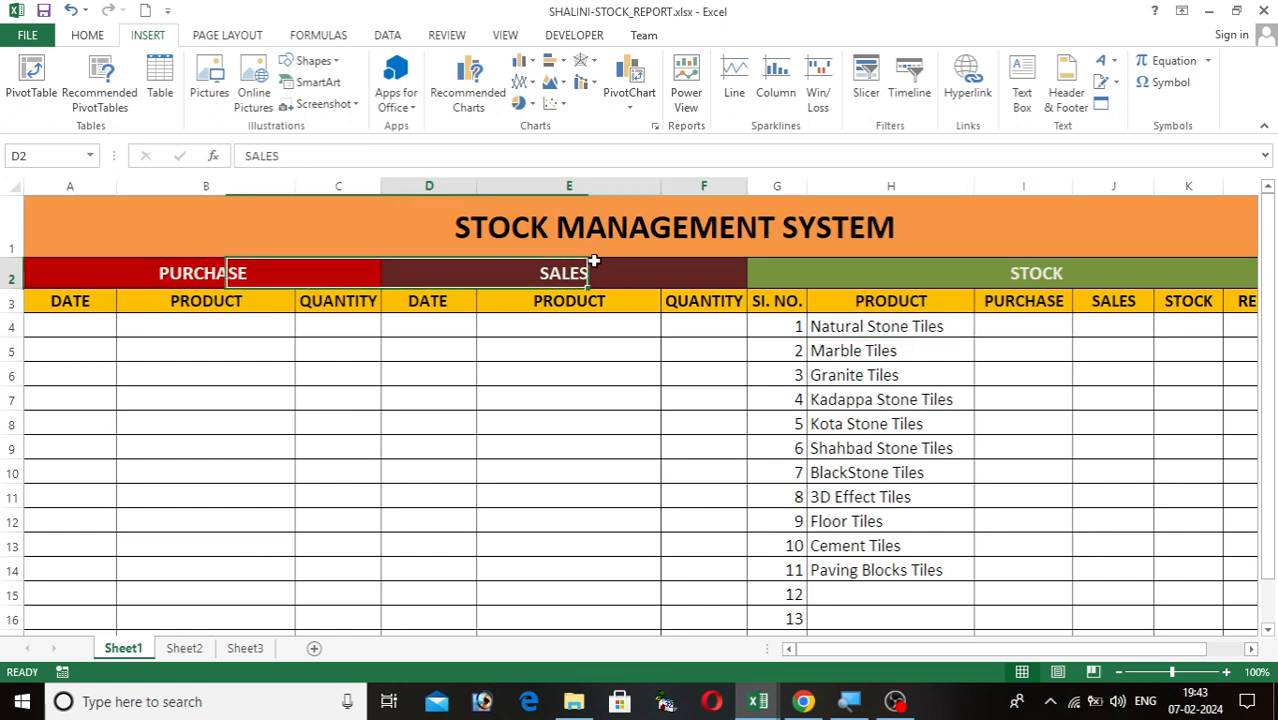
click(948, 279)
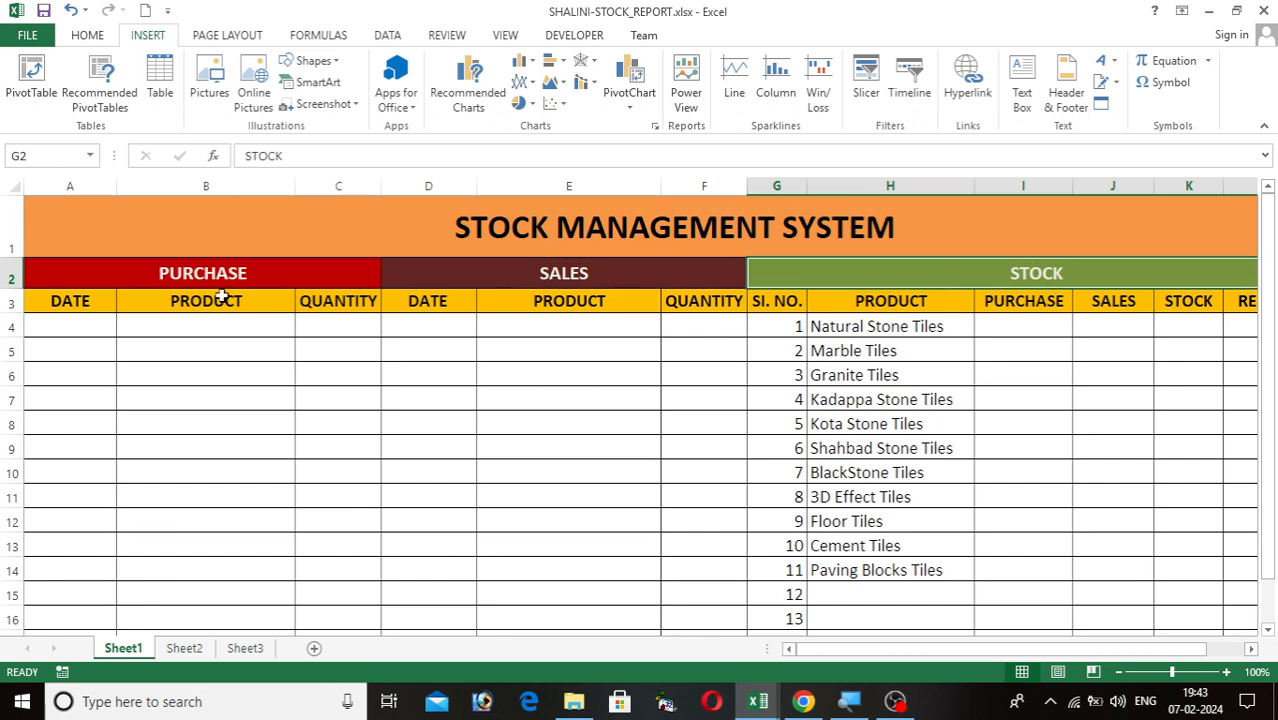
click(71, 301)
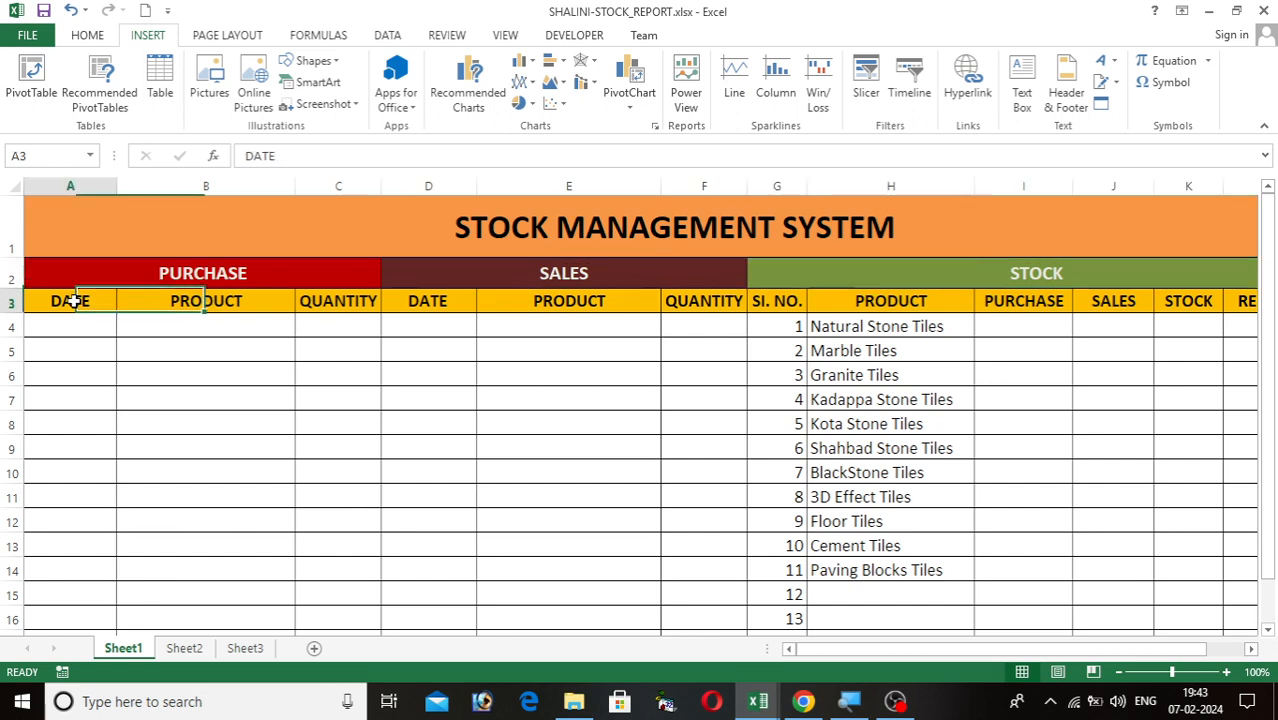
click(213, 303)
click(332, 308)
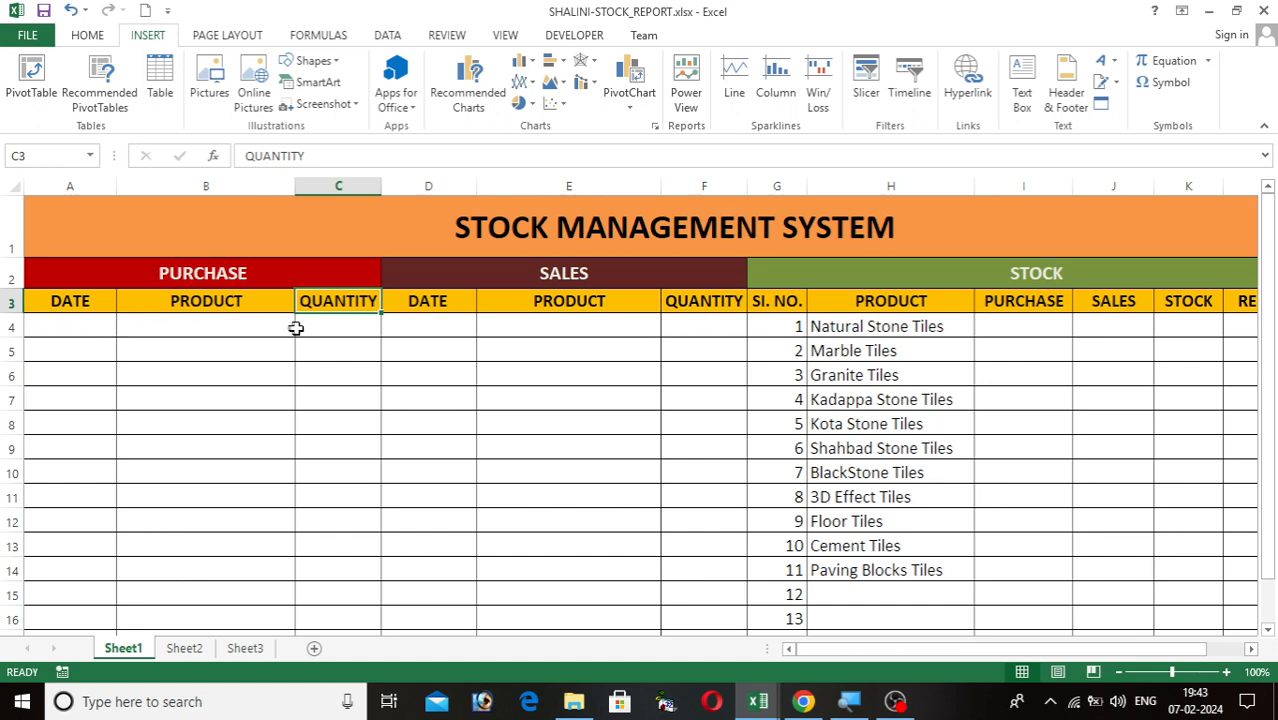
click(328, 330)
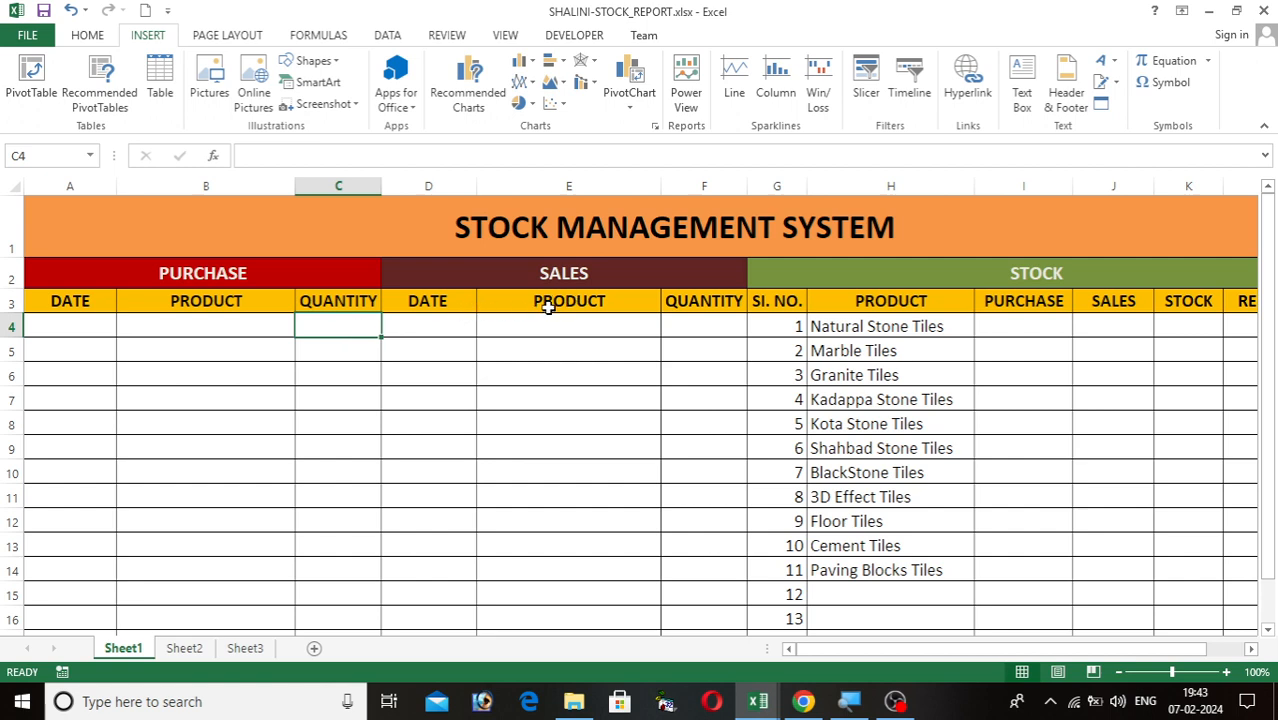
click(726, 336)
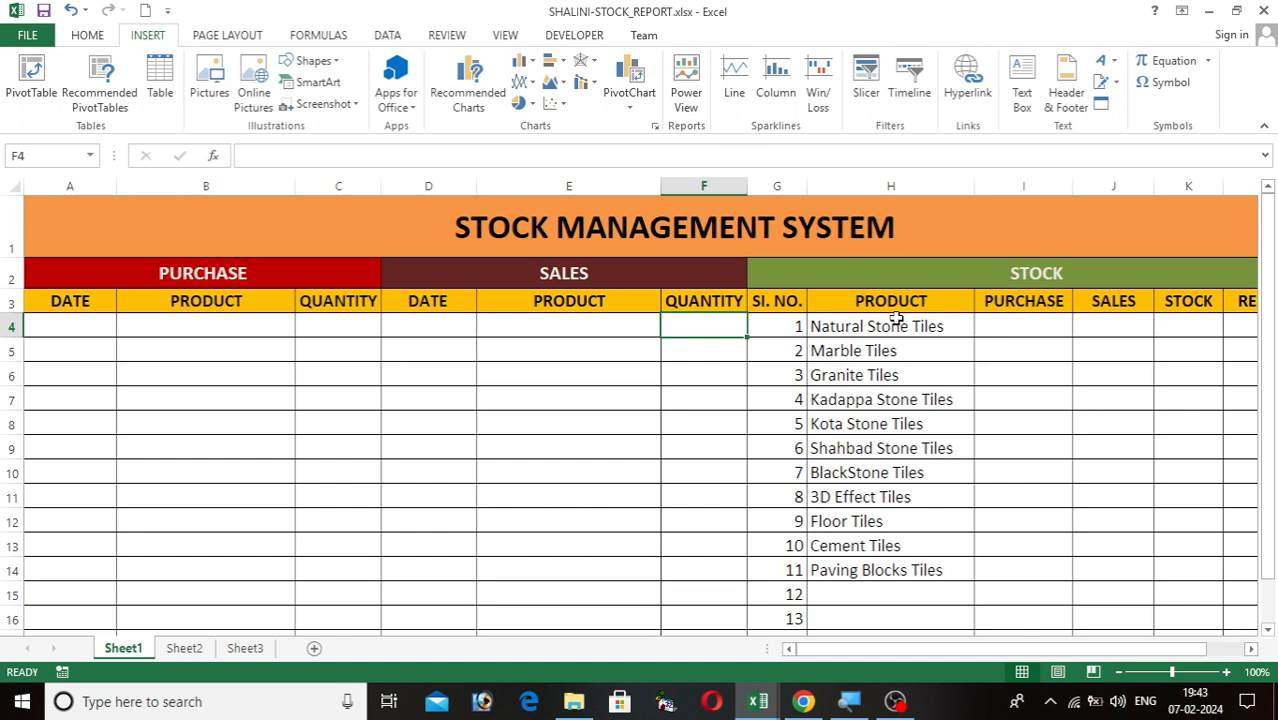
- Review the product names listed in H4:H14 of the Stock section
click(889, 515)
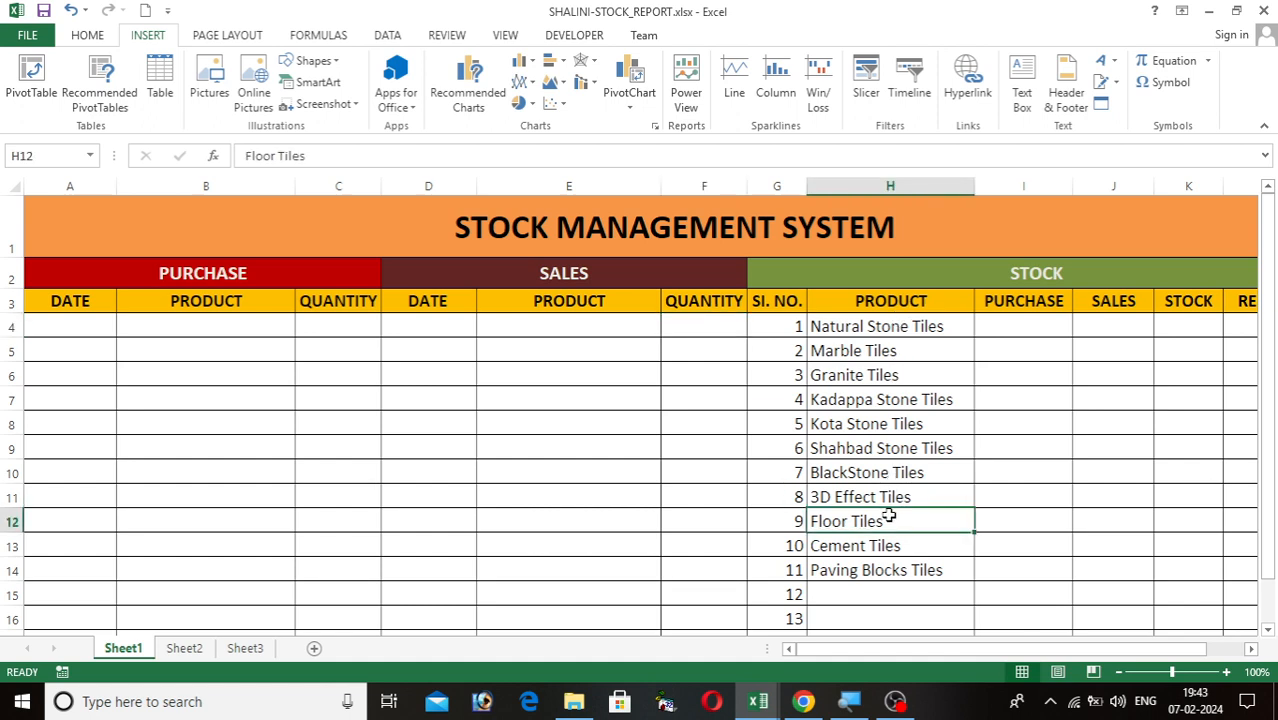
click(944, 324)
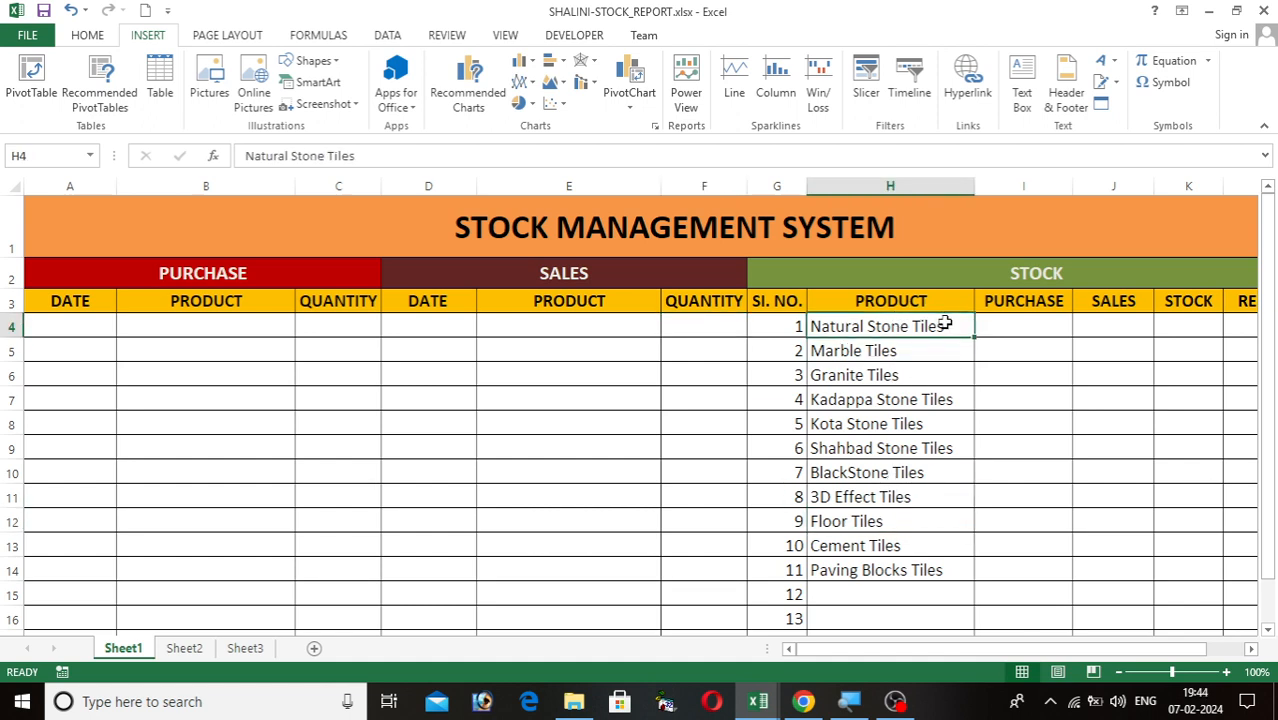
key(shift+Down)
key(shift+Down)
key(shift+Down)
key(shift+Down)
key(shift+Down)
key(shift+Down)
key(shift+Down)
key(shift+Down)
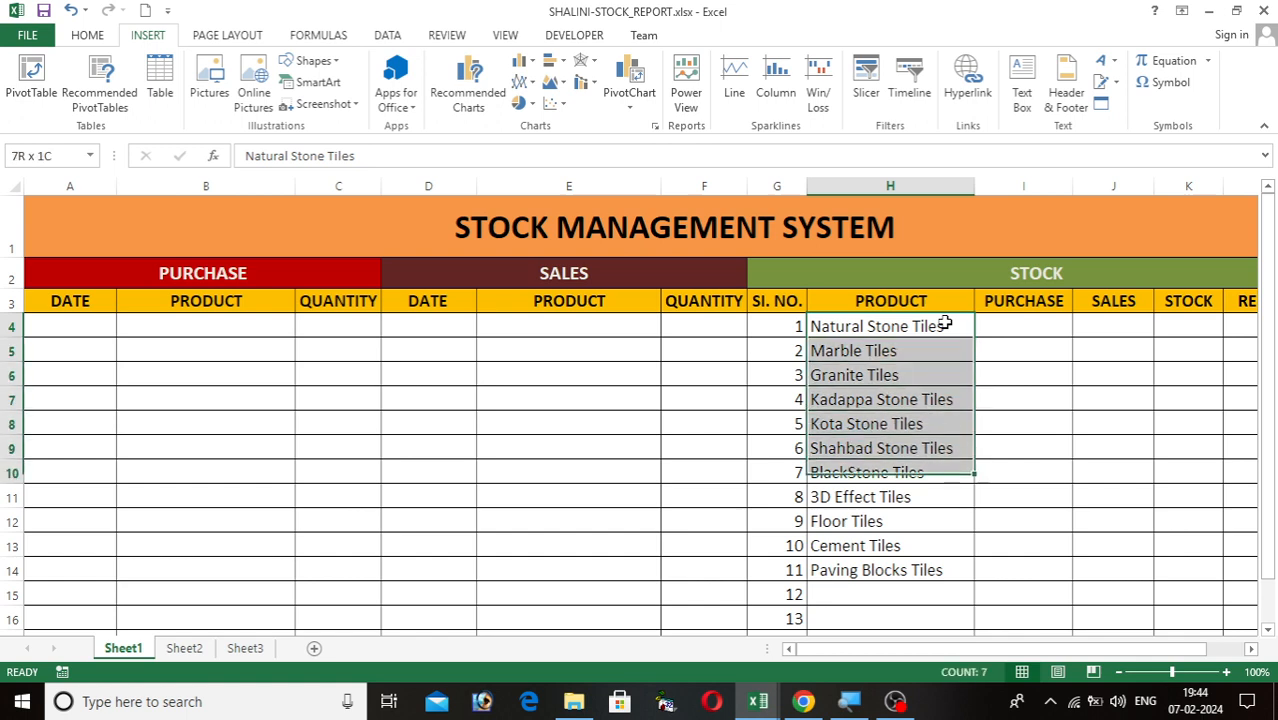
key(shift+Down)
key(shift+Down)
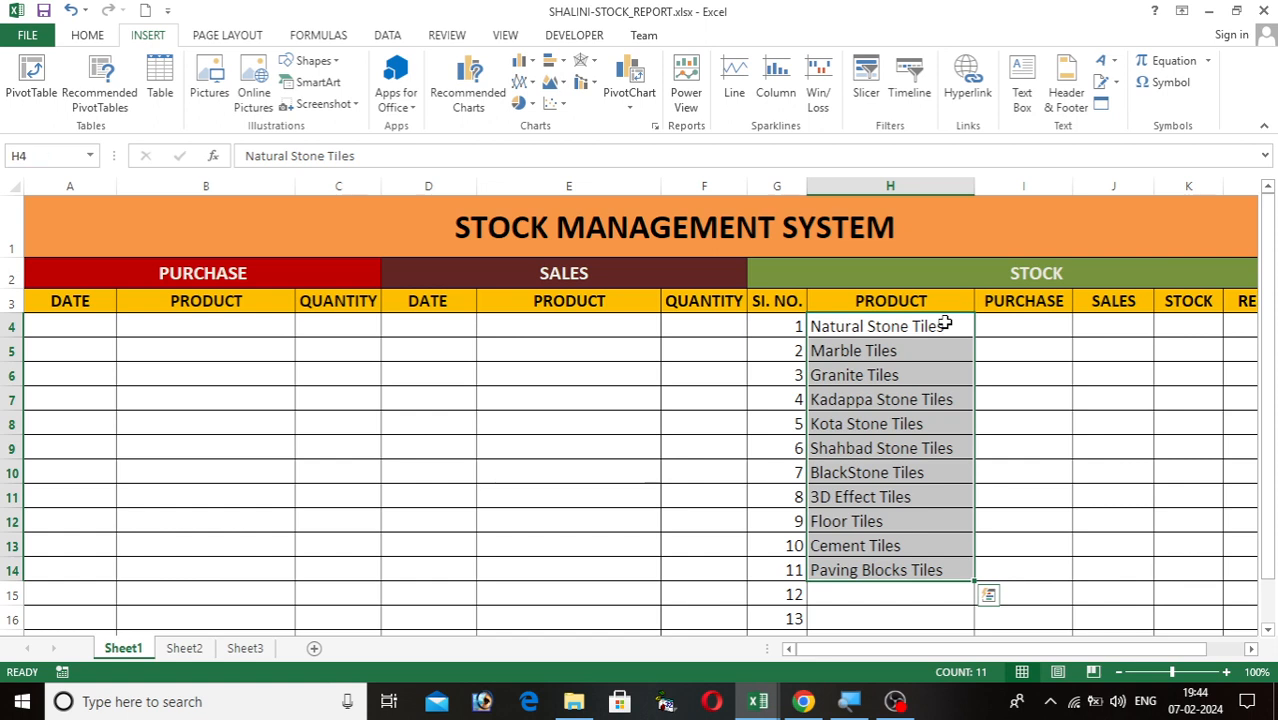
click(604, 473)
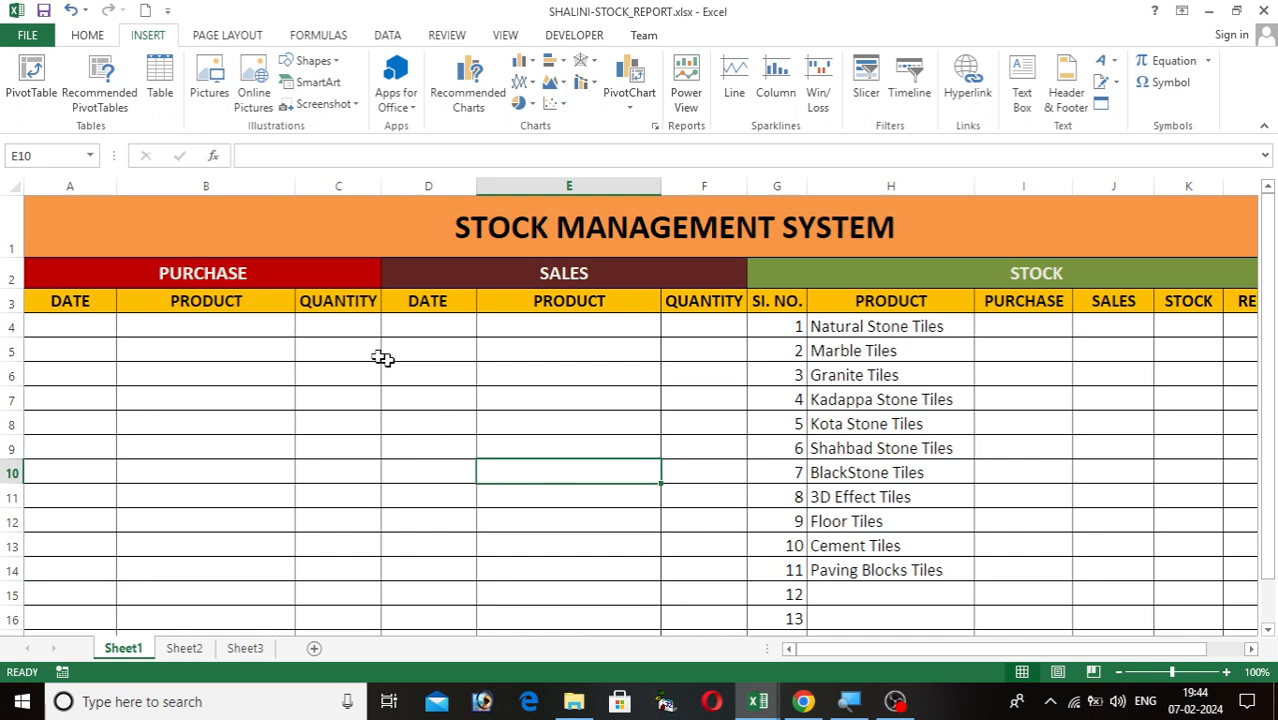
- Add a List data validation to cell B4 in the Purchase section, using =$H$4:$H$14 as the source
click(267, 328)
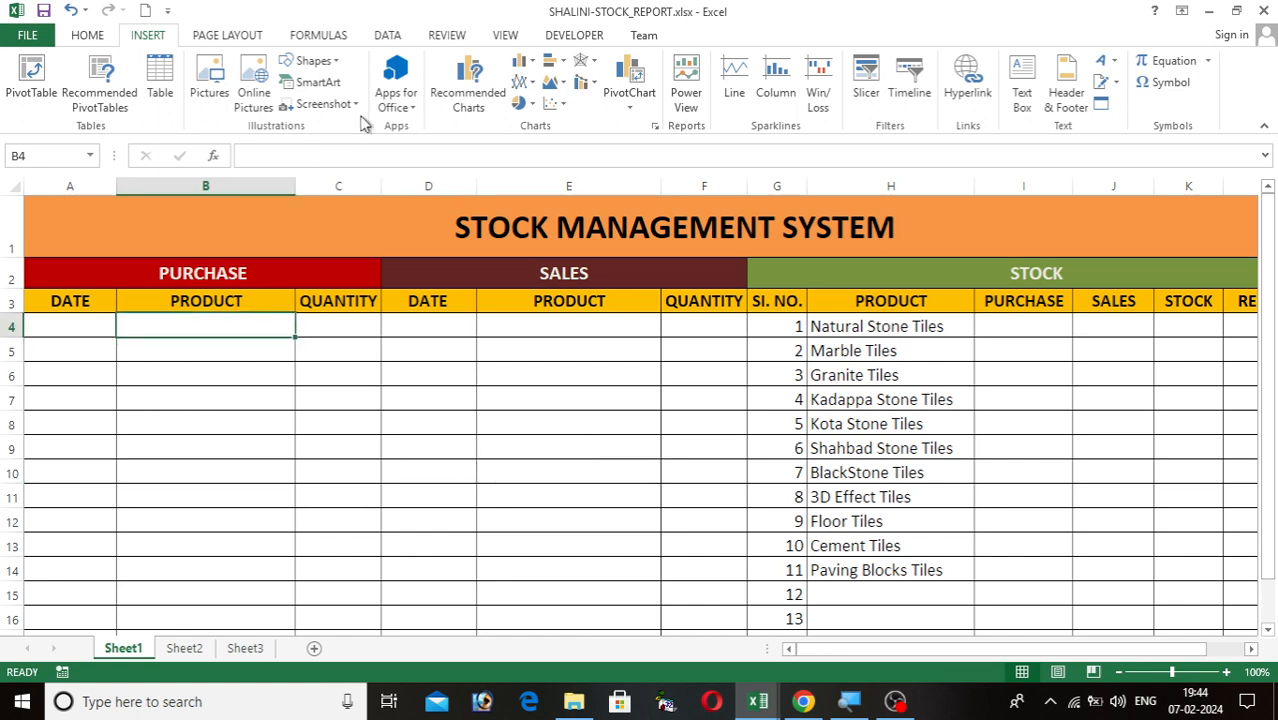
click(390, 36)
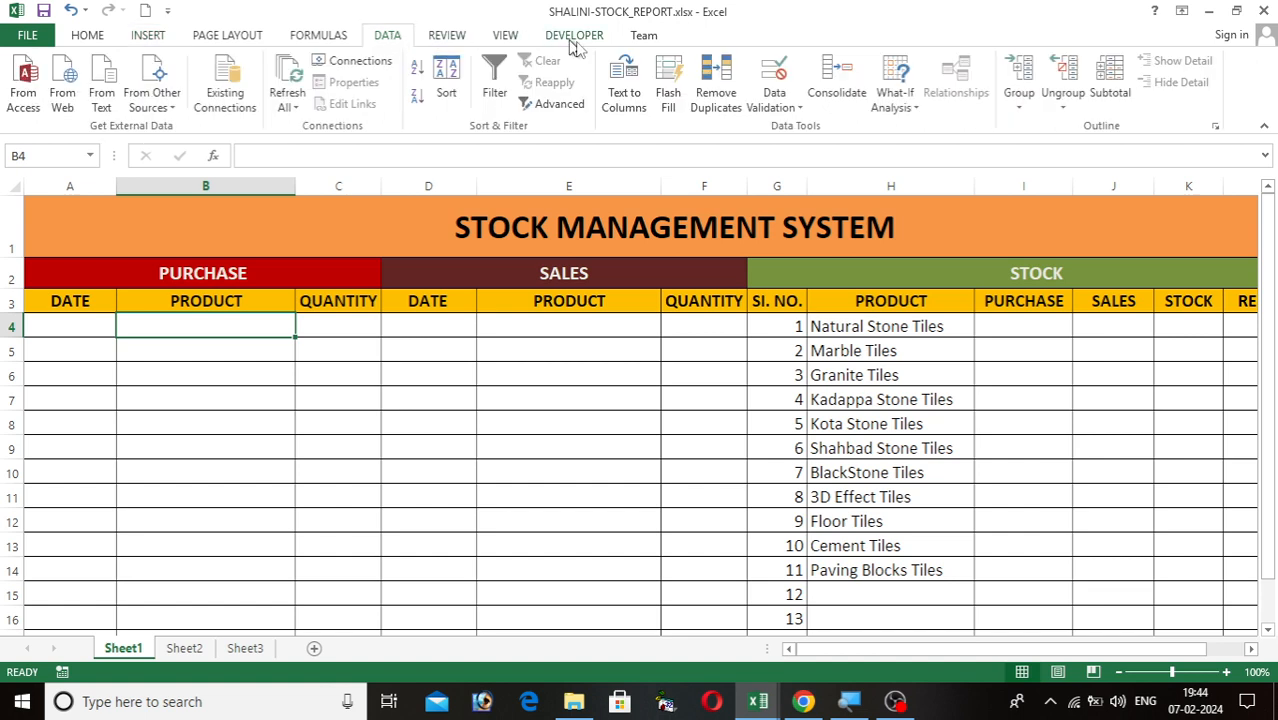
click(800, 108)
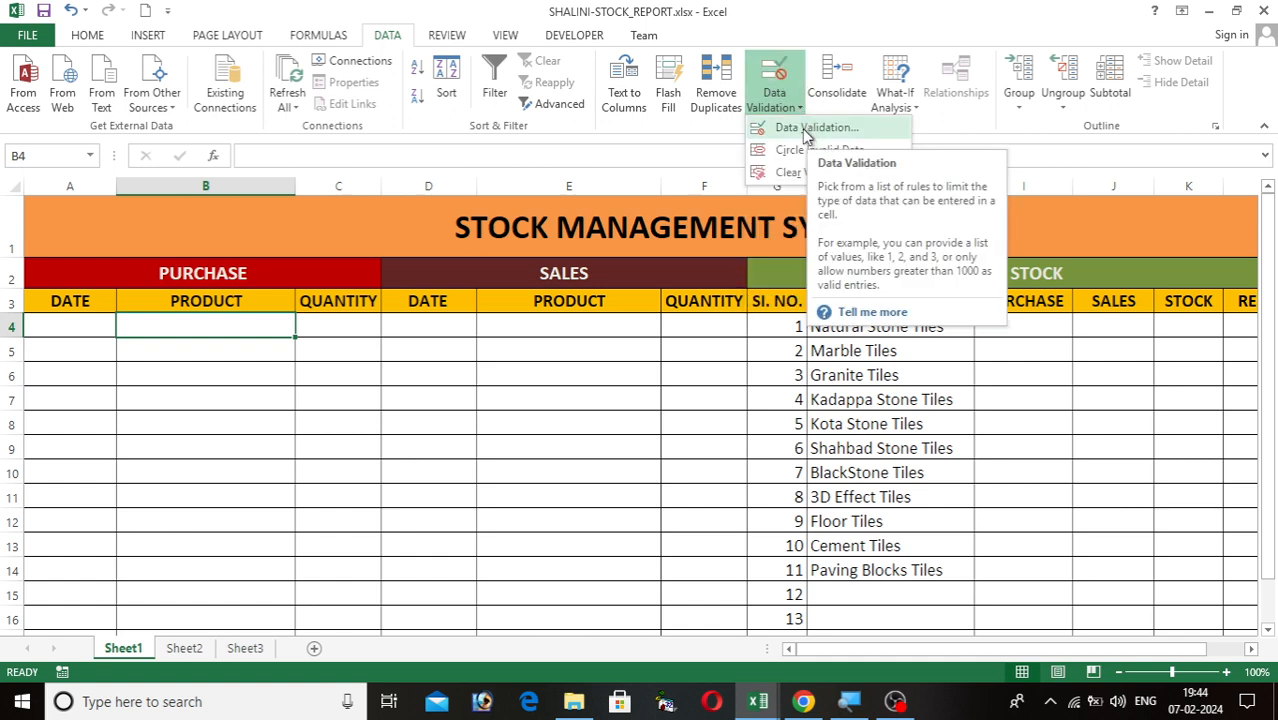
click(808, 128)
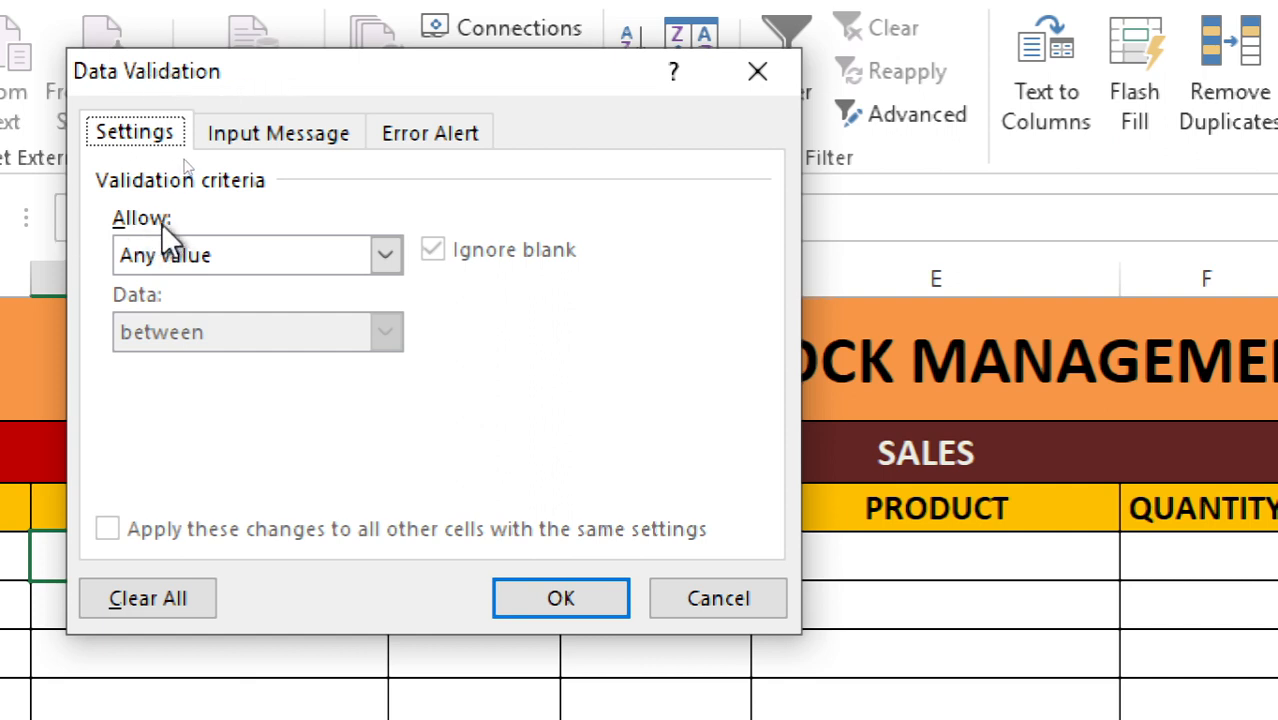
click(244, 256)
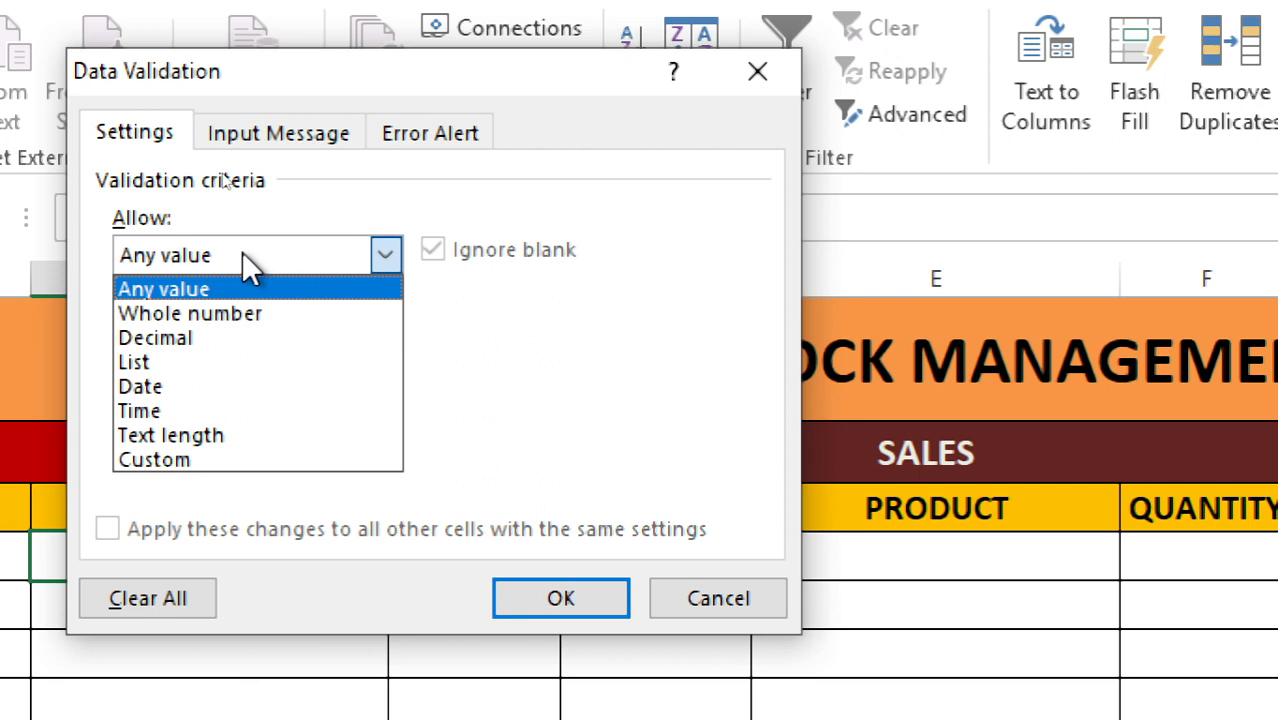
click(183, 366)
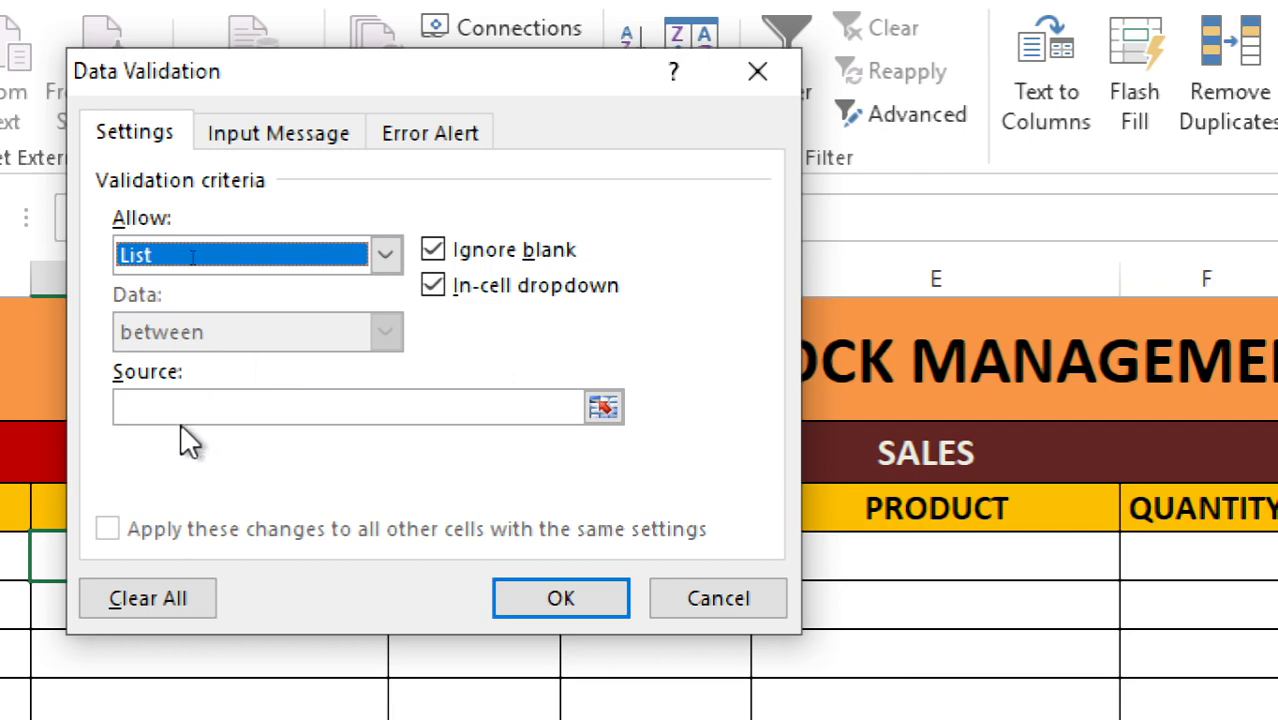
click(197, 405)
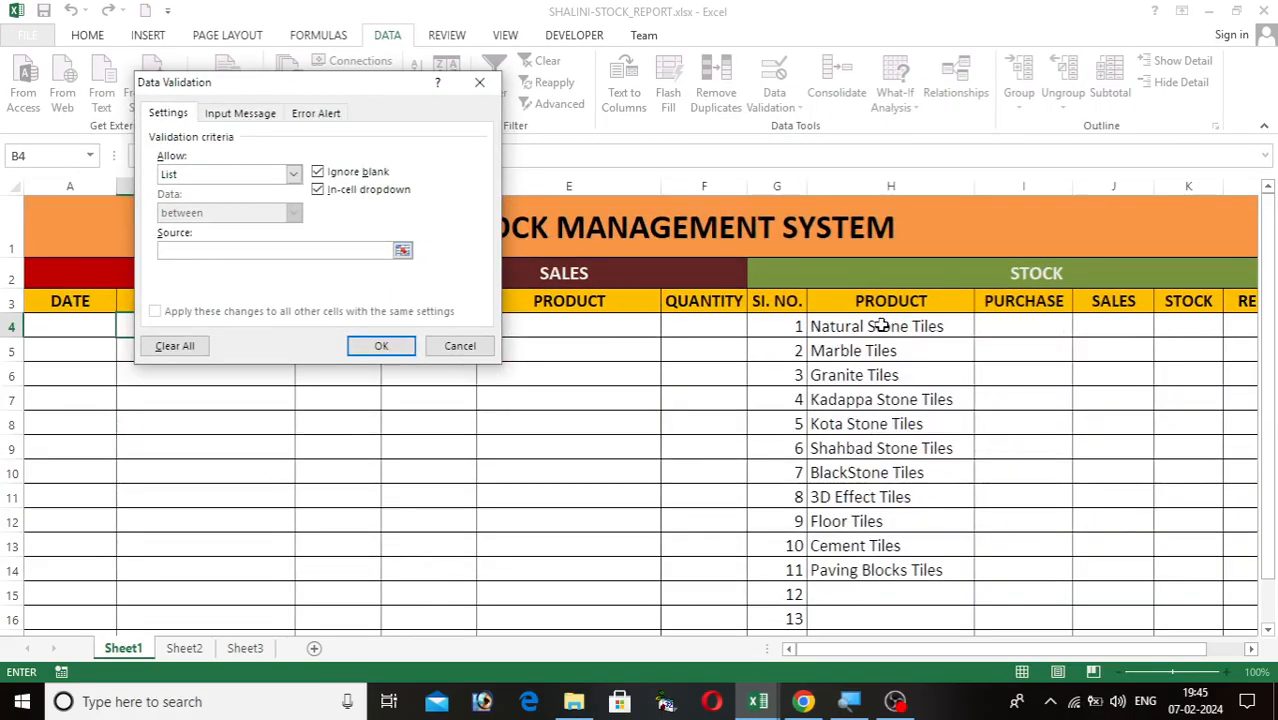
drag(880, 326, 880, 570)
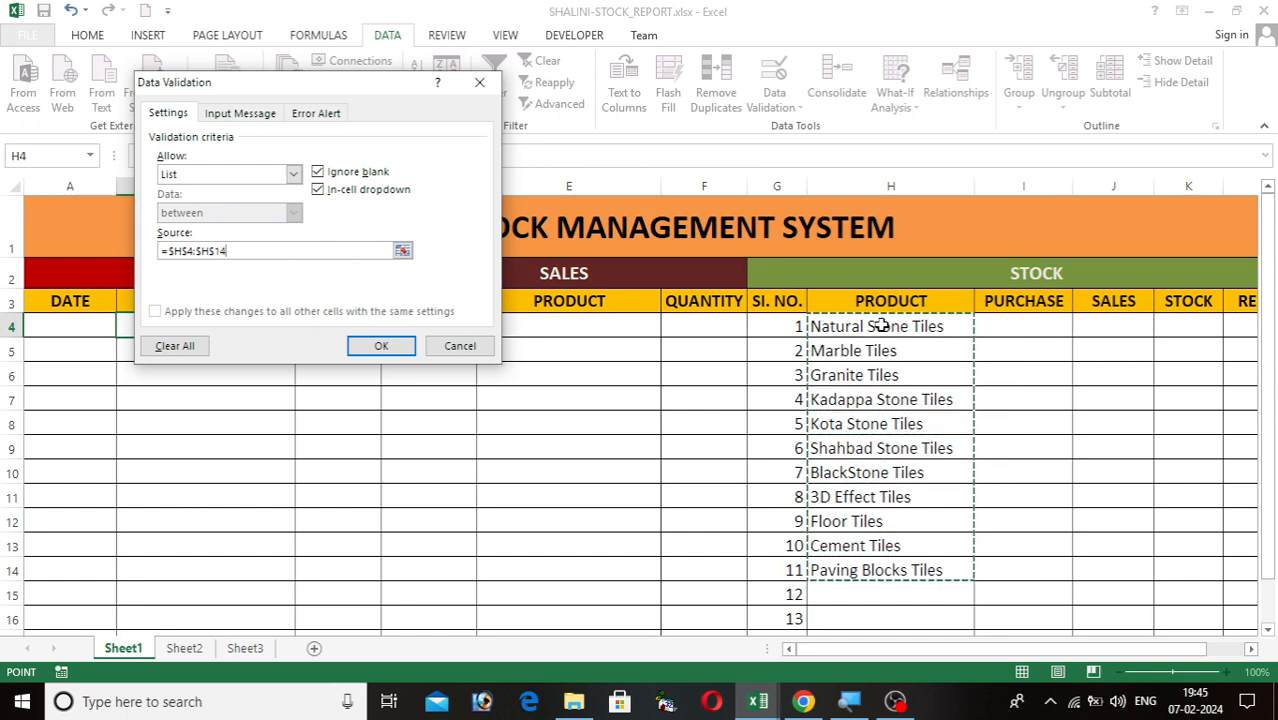
click(380, 345)
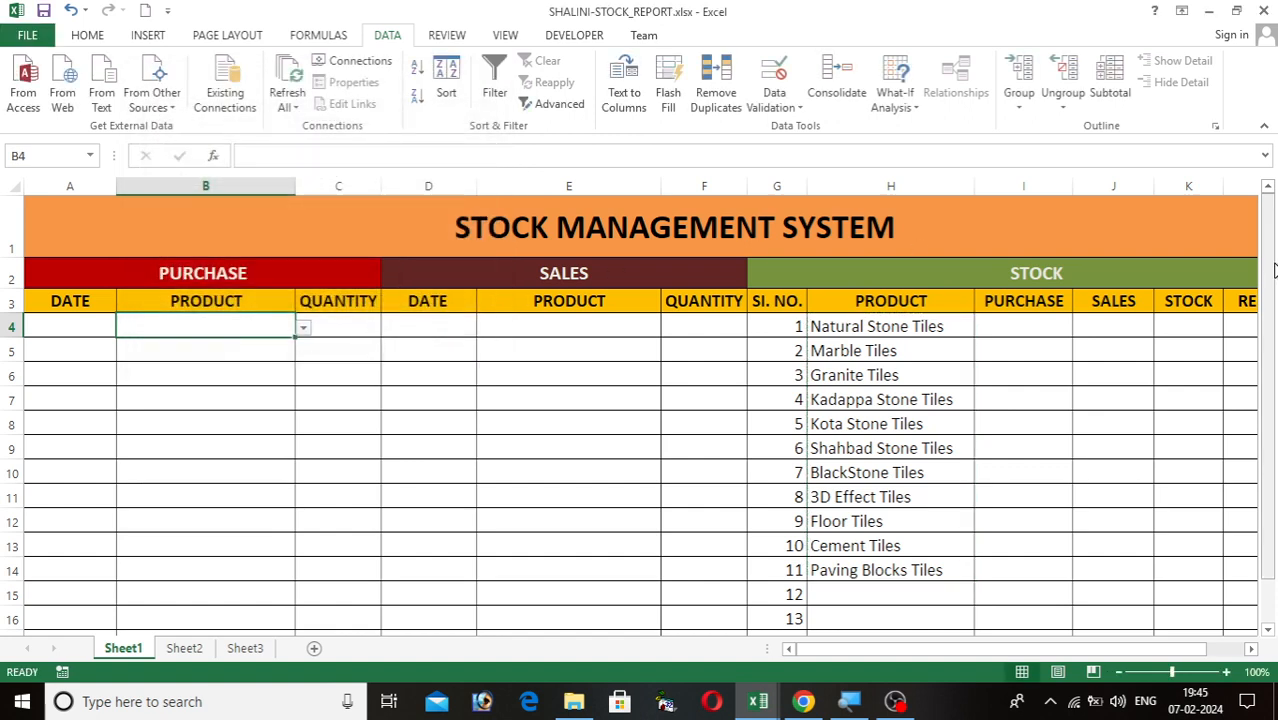
- Fill the product dropdown from B4 down to B18 in the Purchase section and check a cell for it
drag(1272, 268, 1275, 288)
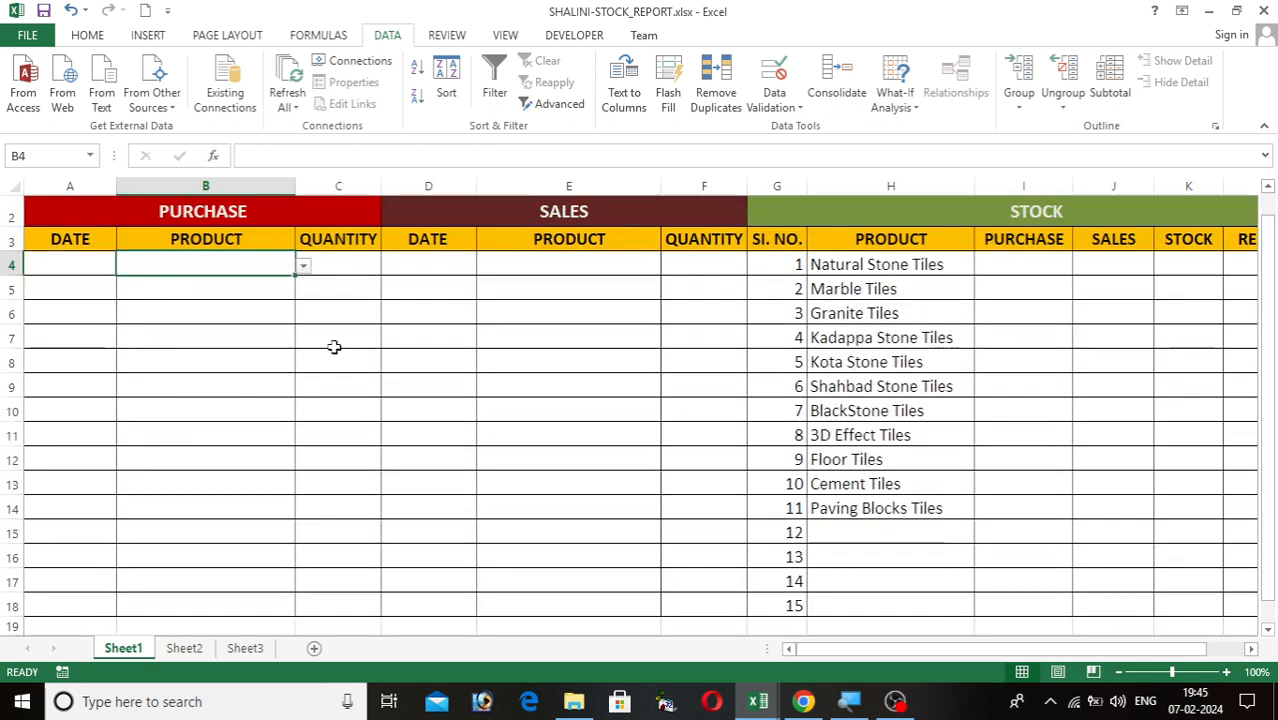
drag(296, 275, 272, 513)
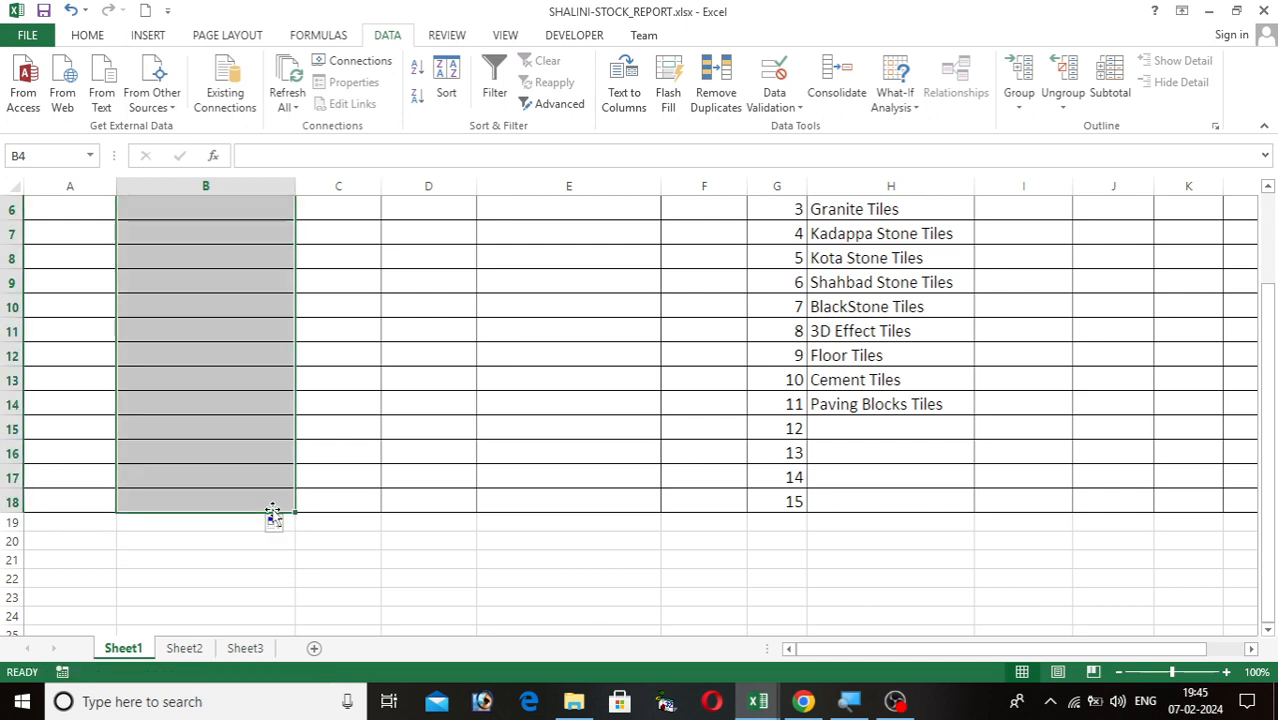
click(374, 364)
click(250, 362)
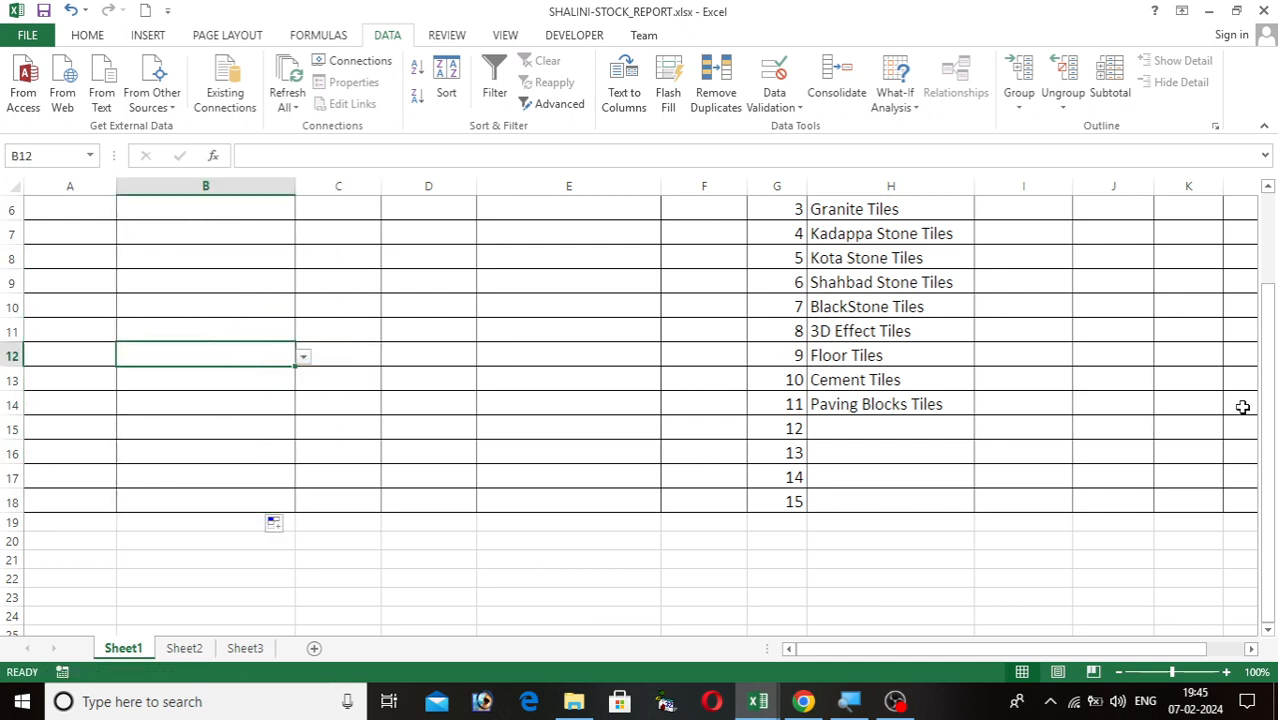
- Choose Kadappa Stone Tiles from the product dropdown in cell B4
drag(1268, 410, 1272, 292)
click(268, 323)
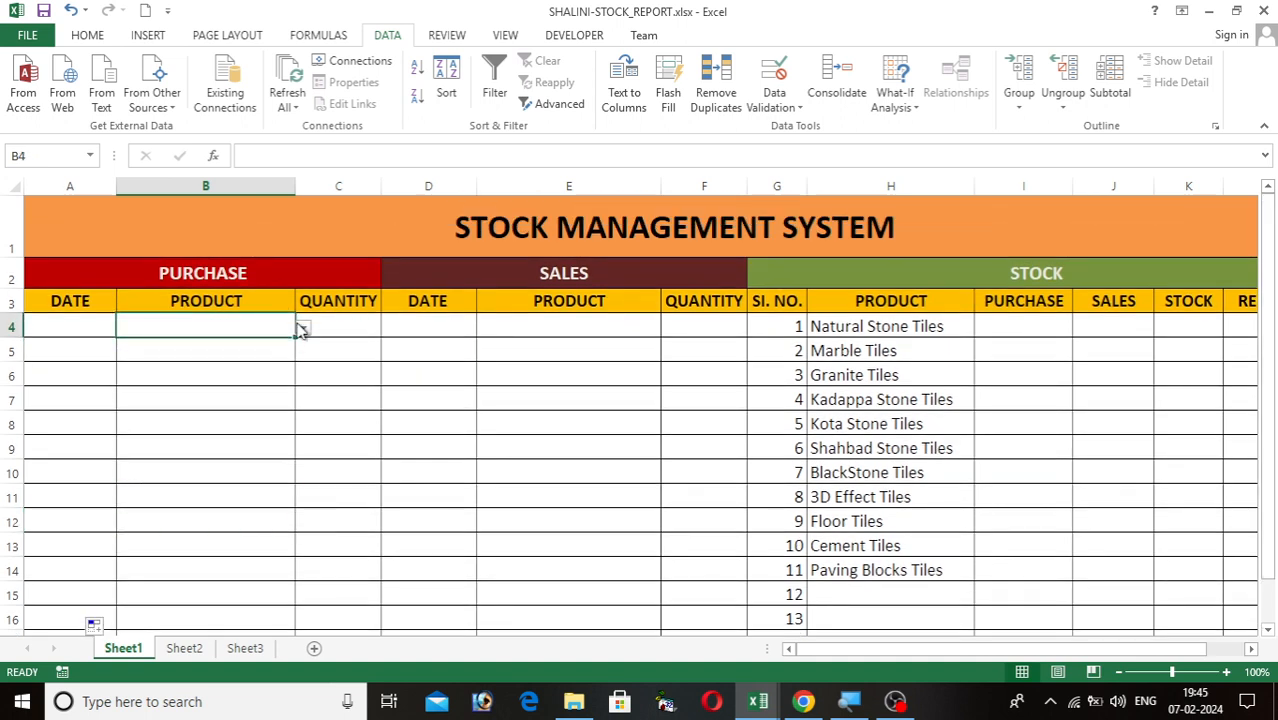
click(303, 330)
click(210, 378)
click(254, 369)
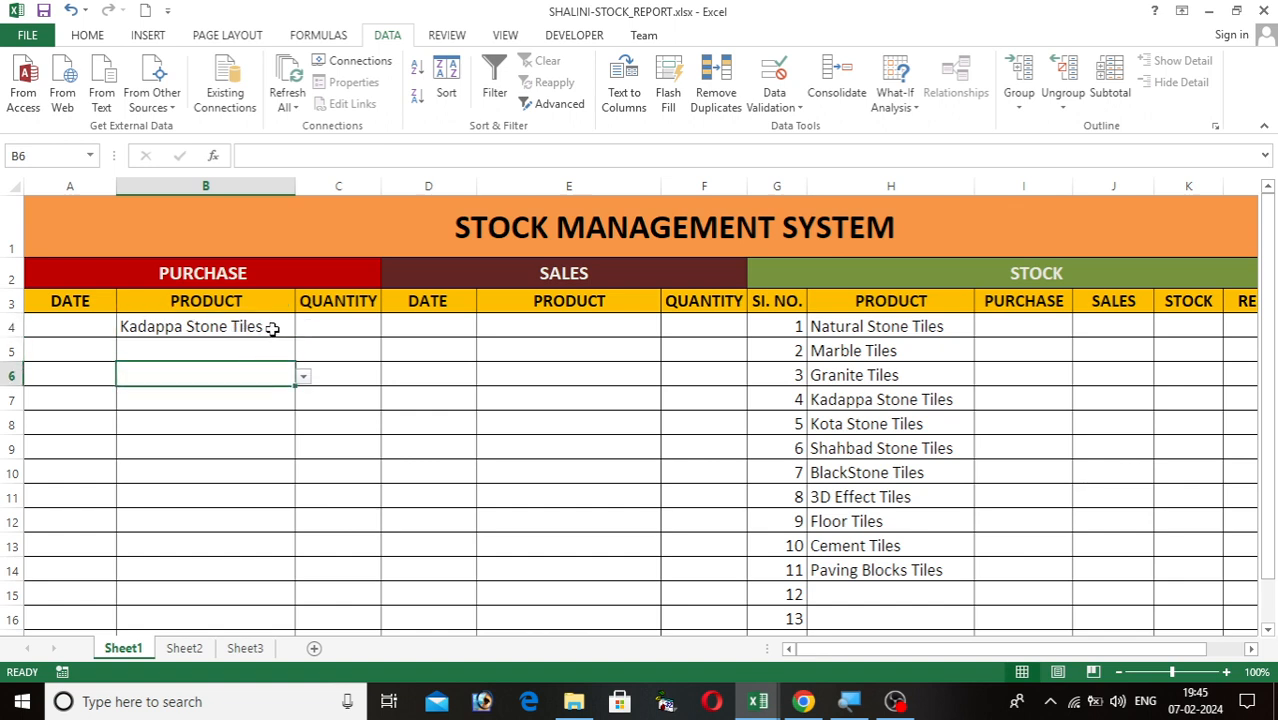
click(592, 327)
click(237, 326)
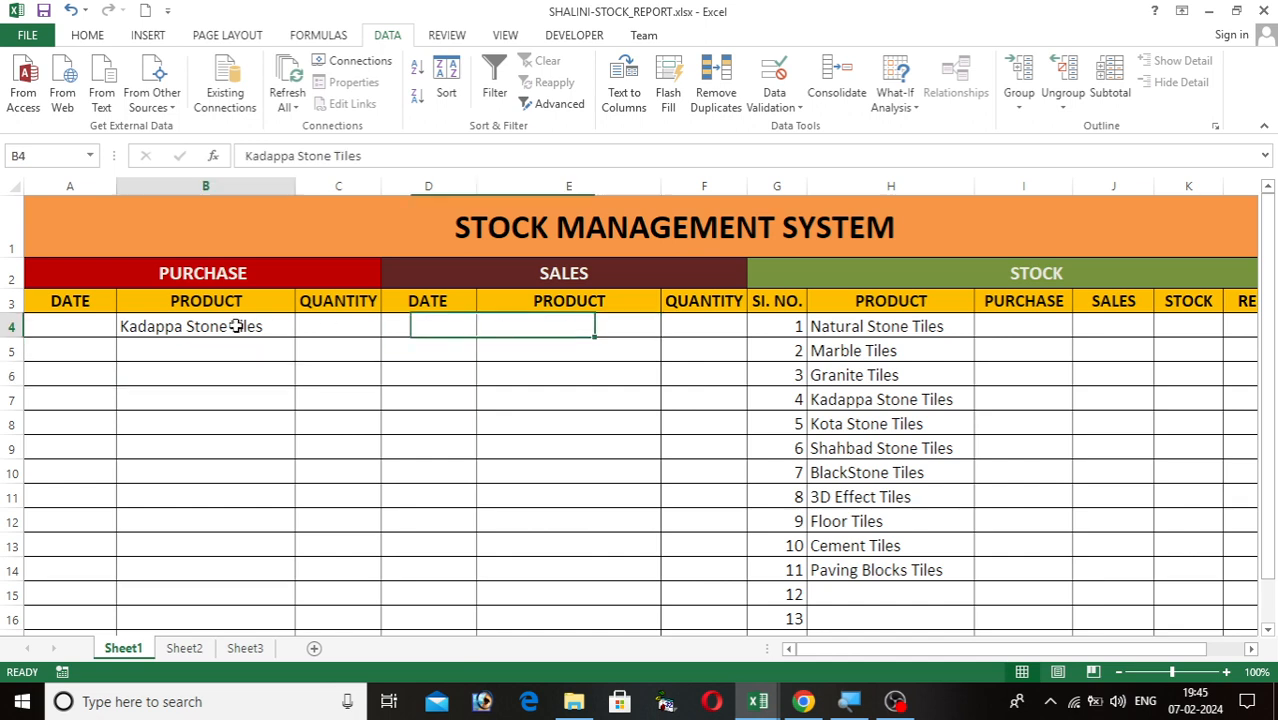
key(shift+Left)
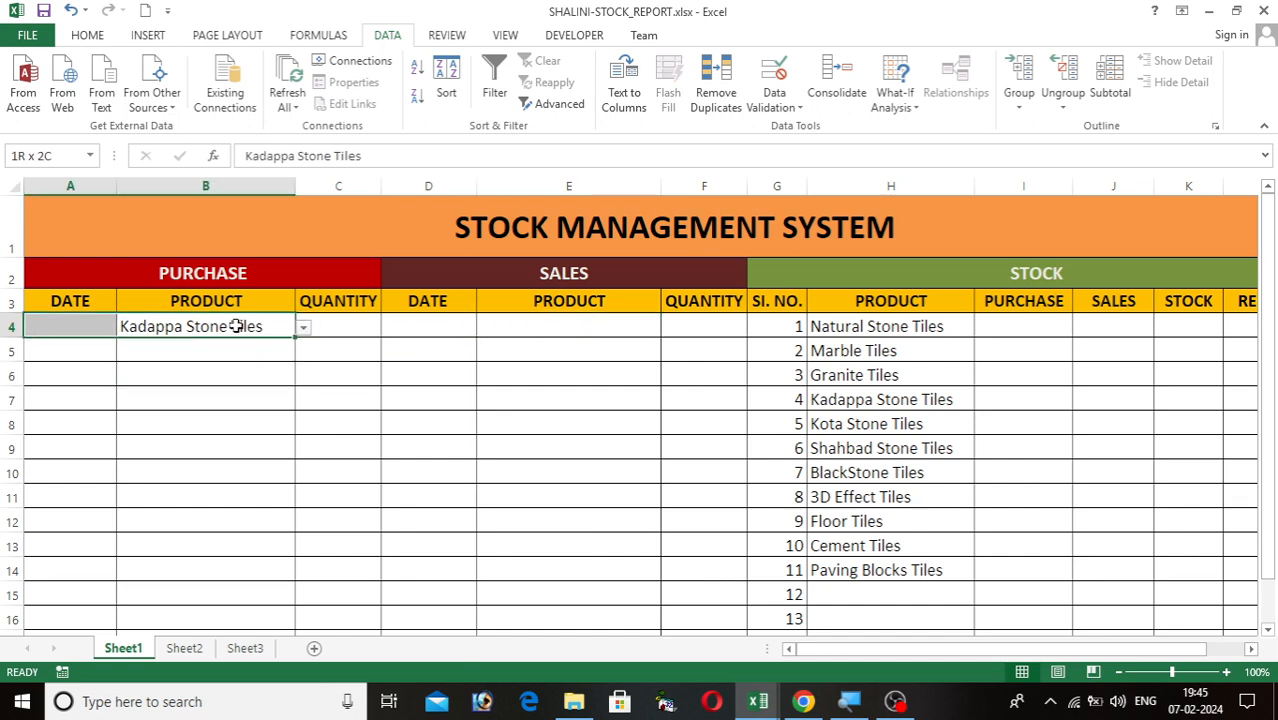
click(247, 359)
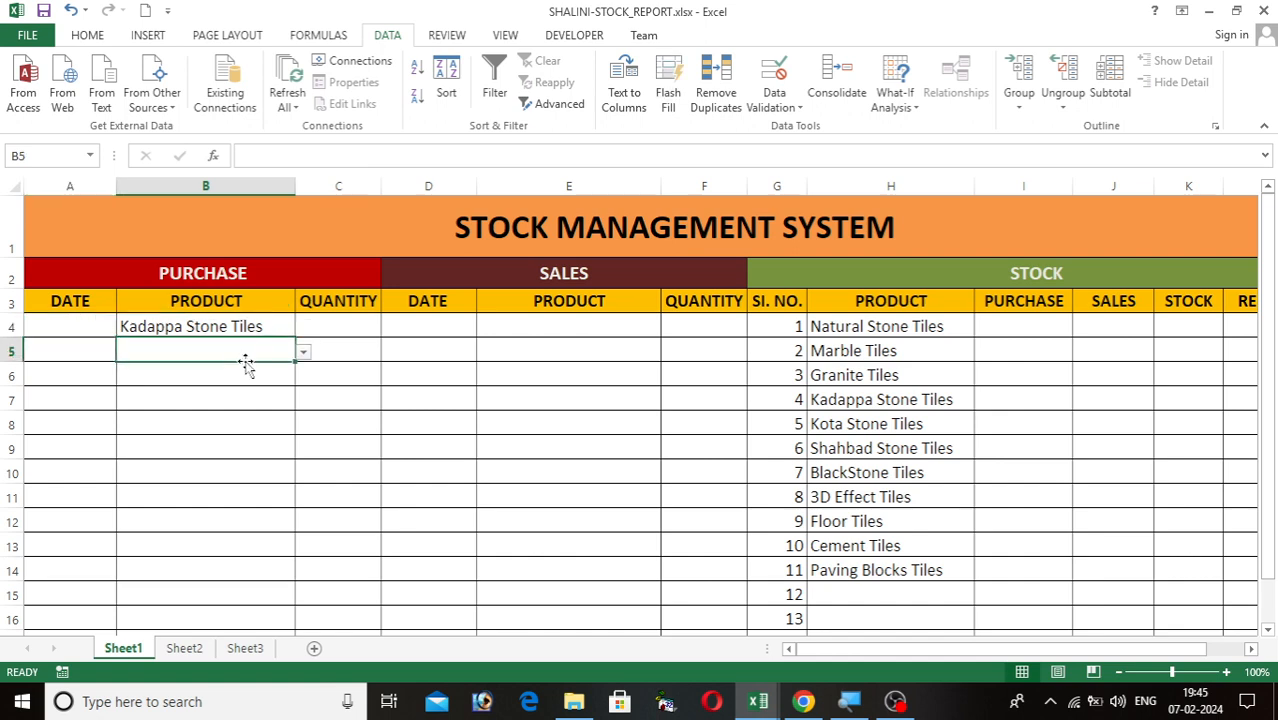
- Copy the Purchase product cells B4:B18 with their dropdowns into the Sales product column, starting at E4
click(266, 321)
key(shift+Down)
key(shift+Down)
key(shift+Down)
key(shift+Down)
key(shift+Down)
key(shift+Down)
key(shift+Down)
key(shift+Down)
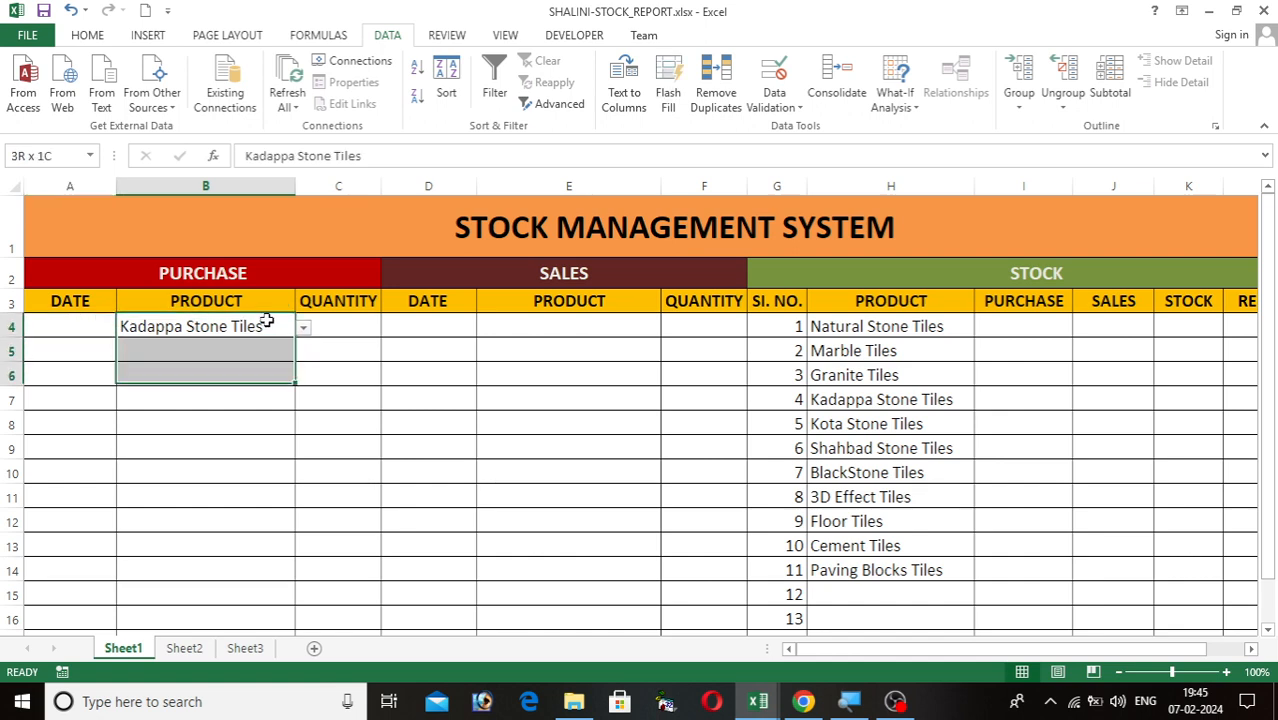
key(shift+Down)
key(shift+Down)
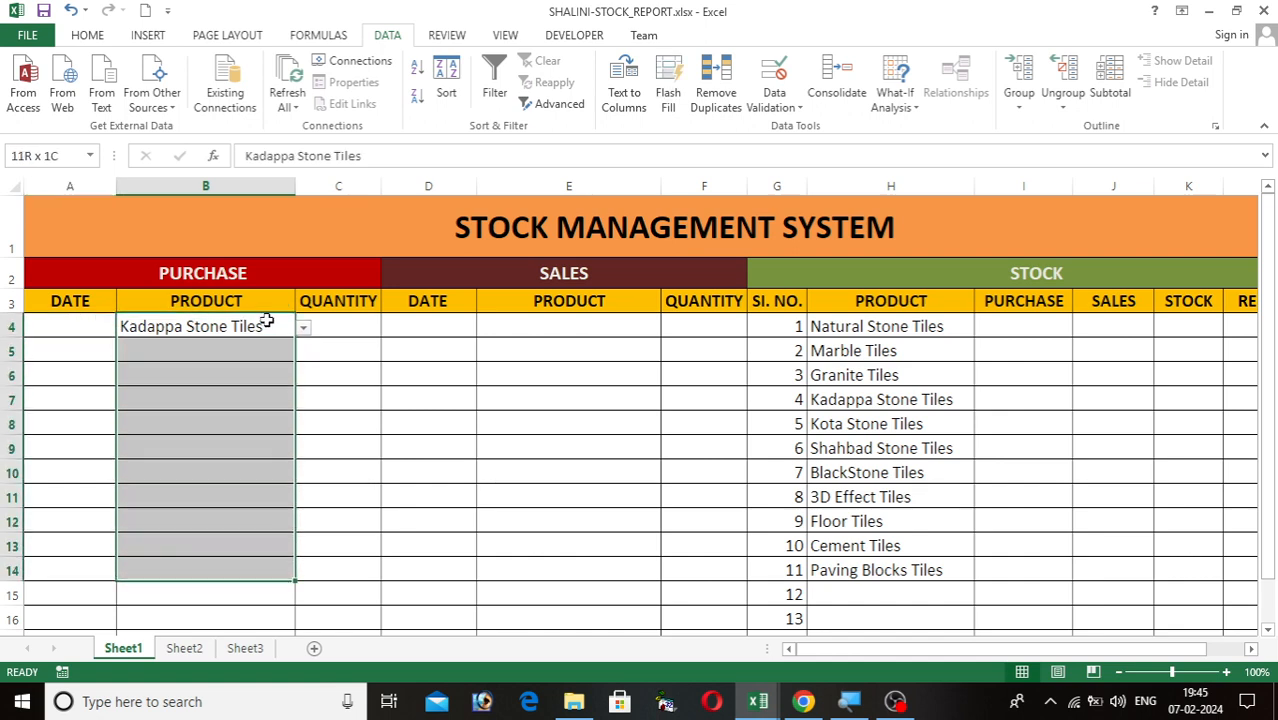
key(shift+Down)
key(shift+Down)
key(shift+Down)
key(shift+Down)
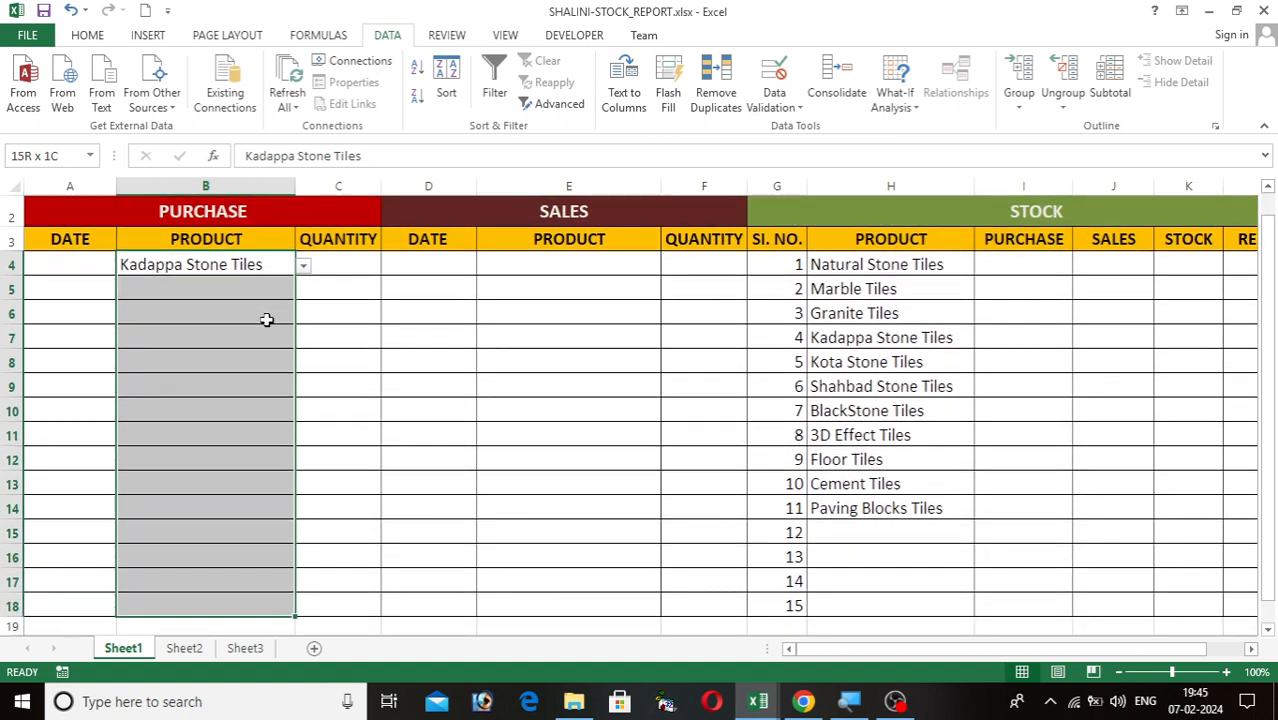
key(ctrl+c)
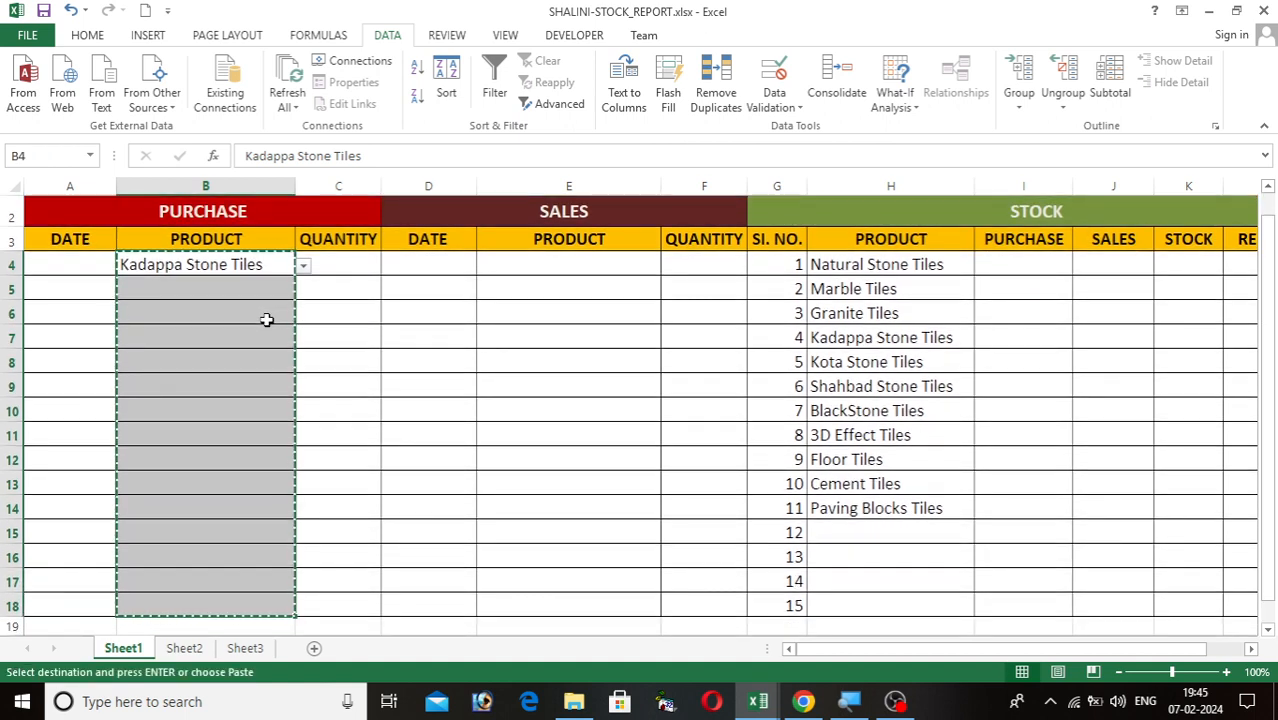
click(589, 264)
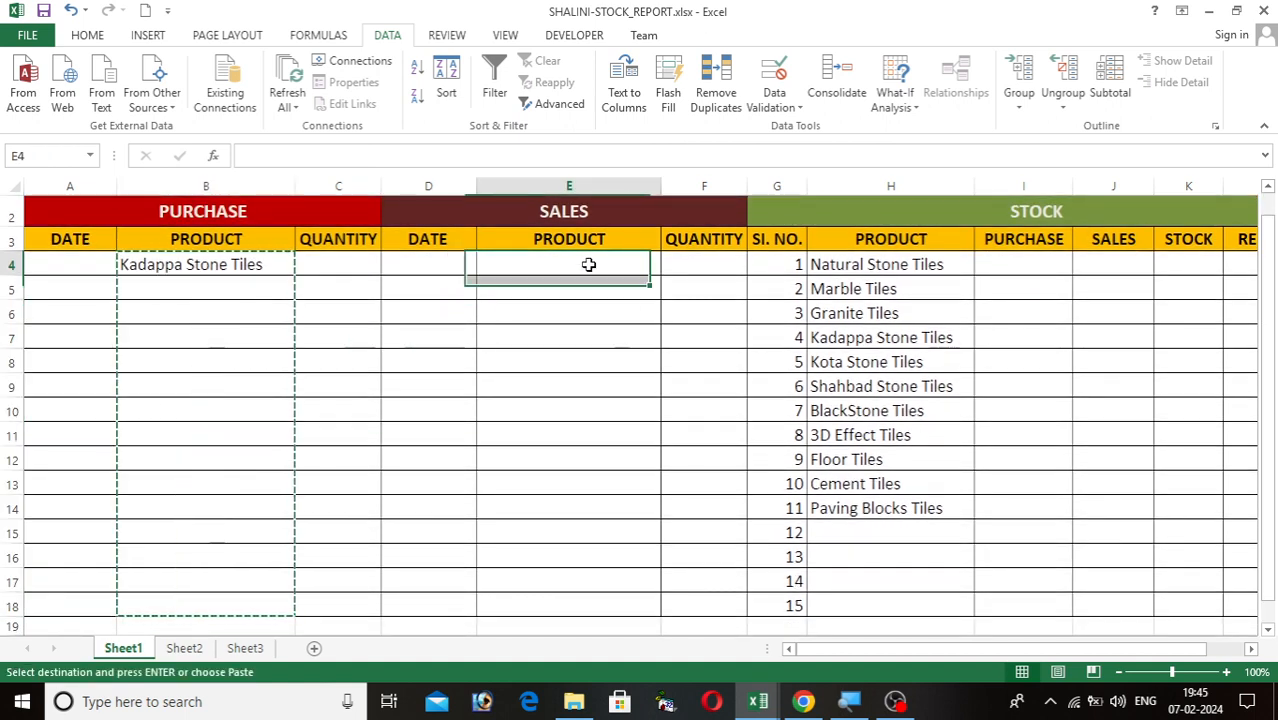
key(ctrl+v)
click(650, 336)
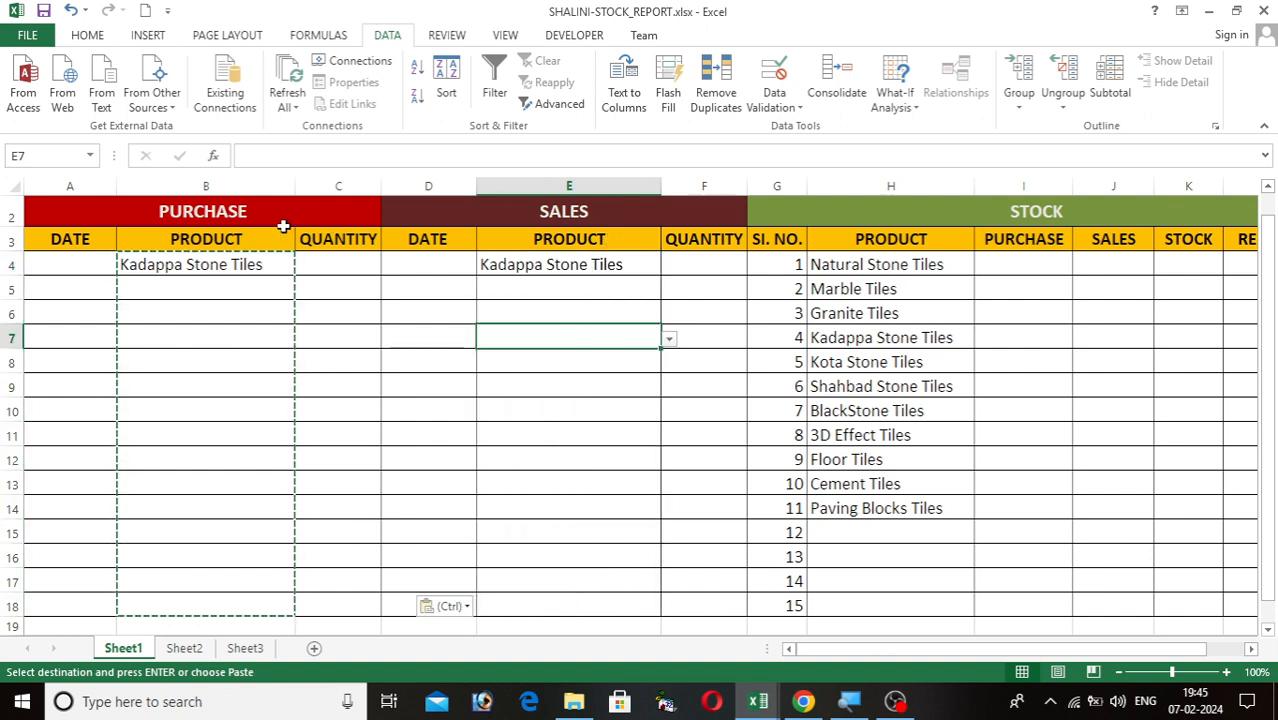
click(262, 272)
double_click(572, 281)
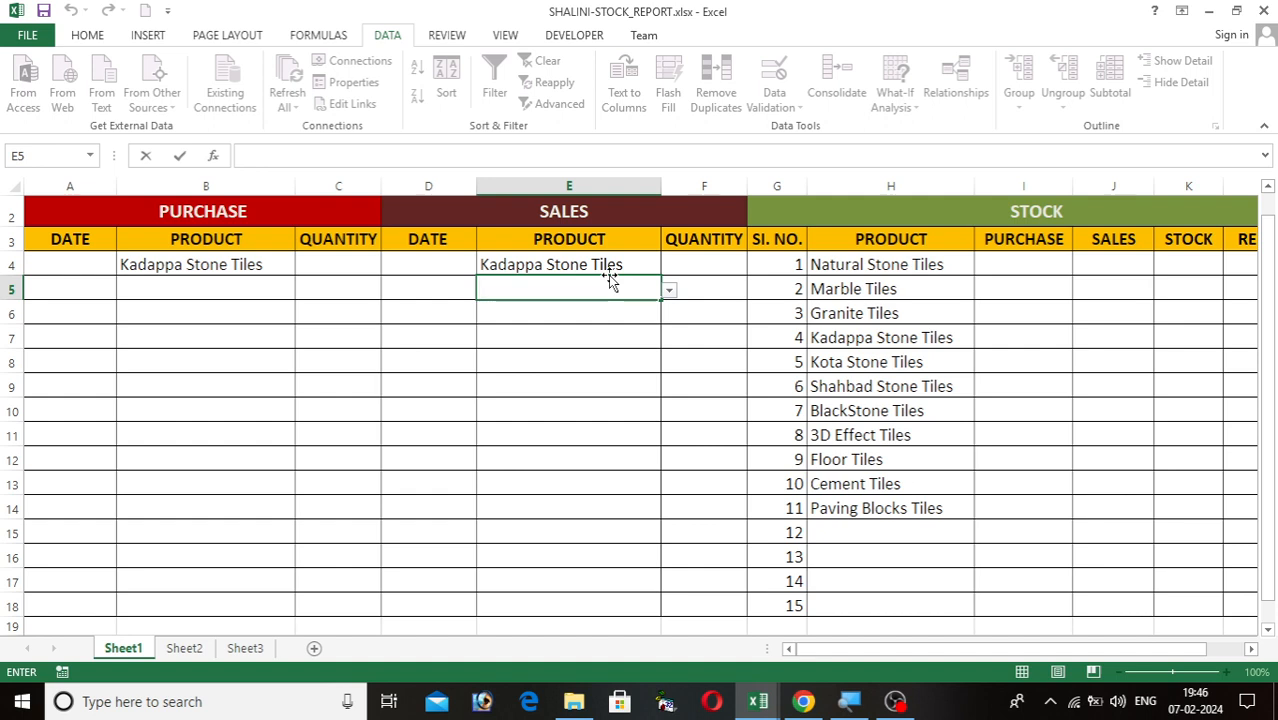
click(155, 318)
- Enter the formula =TODAY() in A4, the first date cell of the Purchase section
click(98, 268)
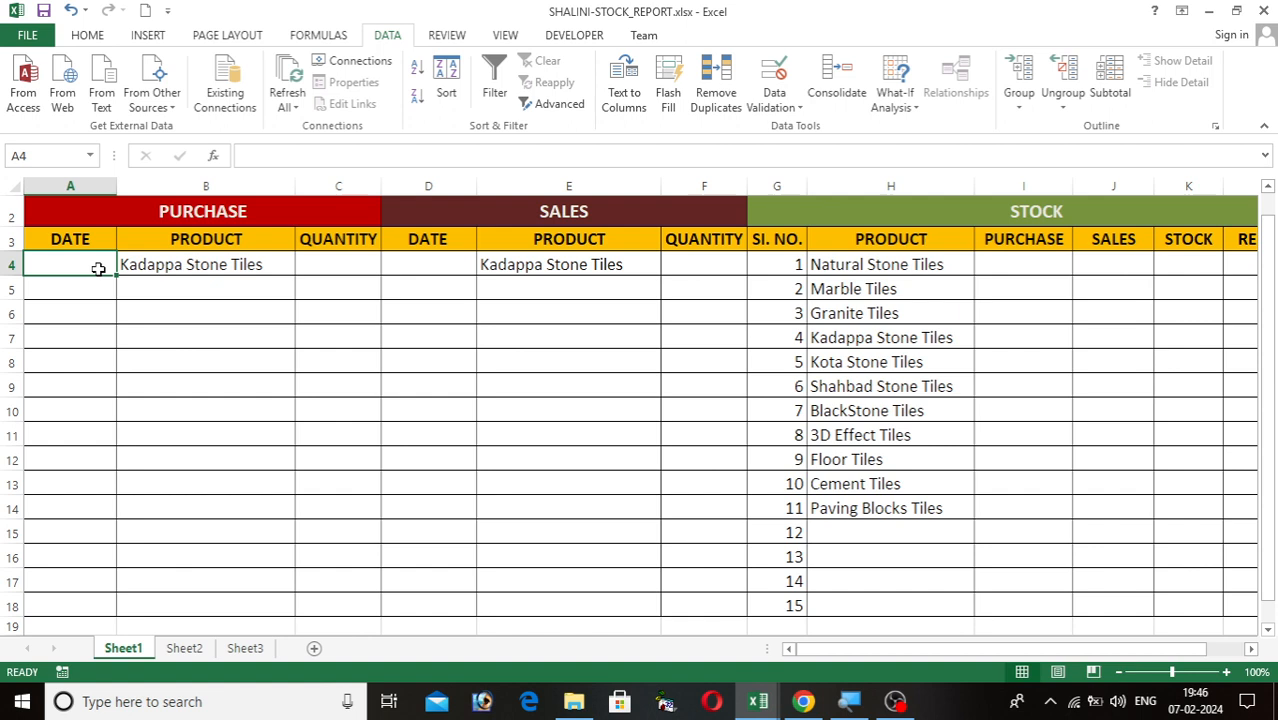
text(=)
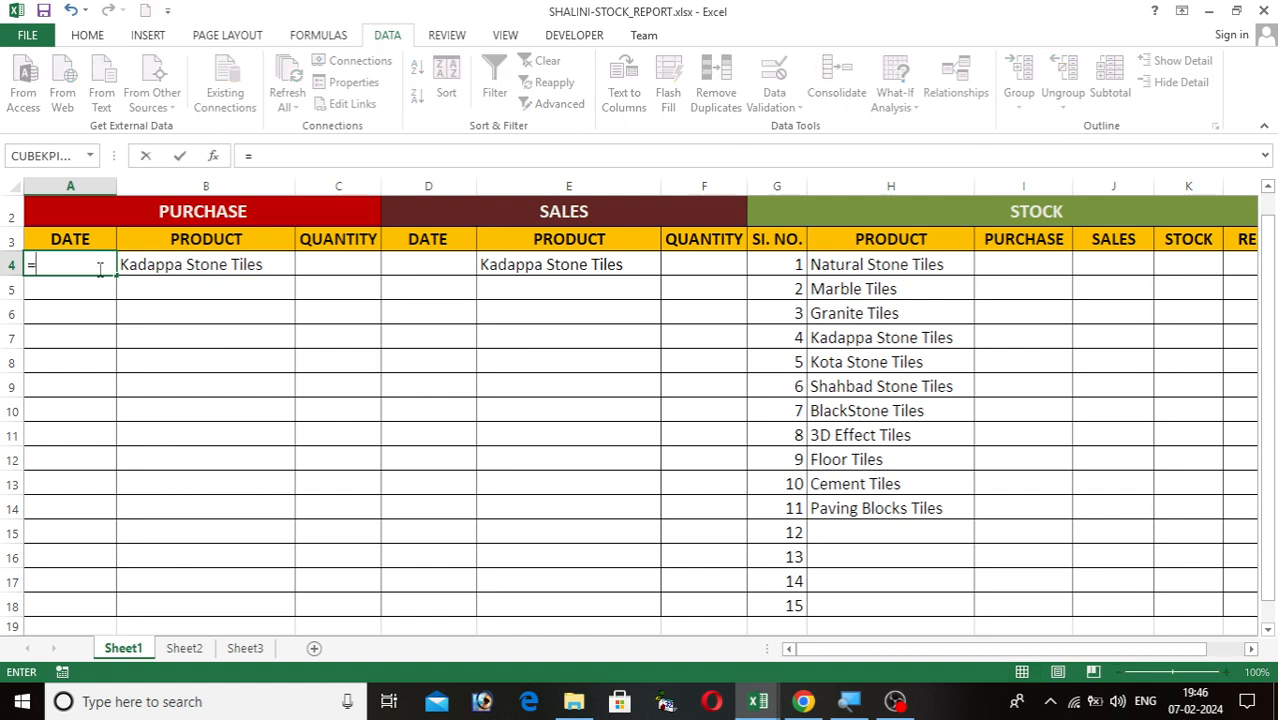
text(TODAY)
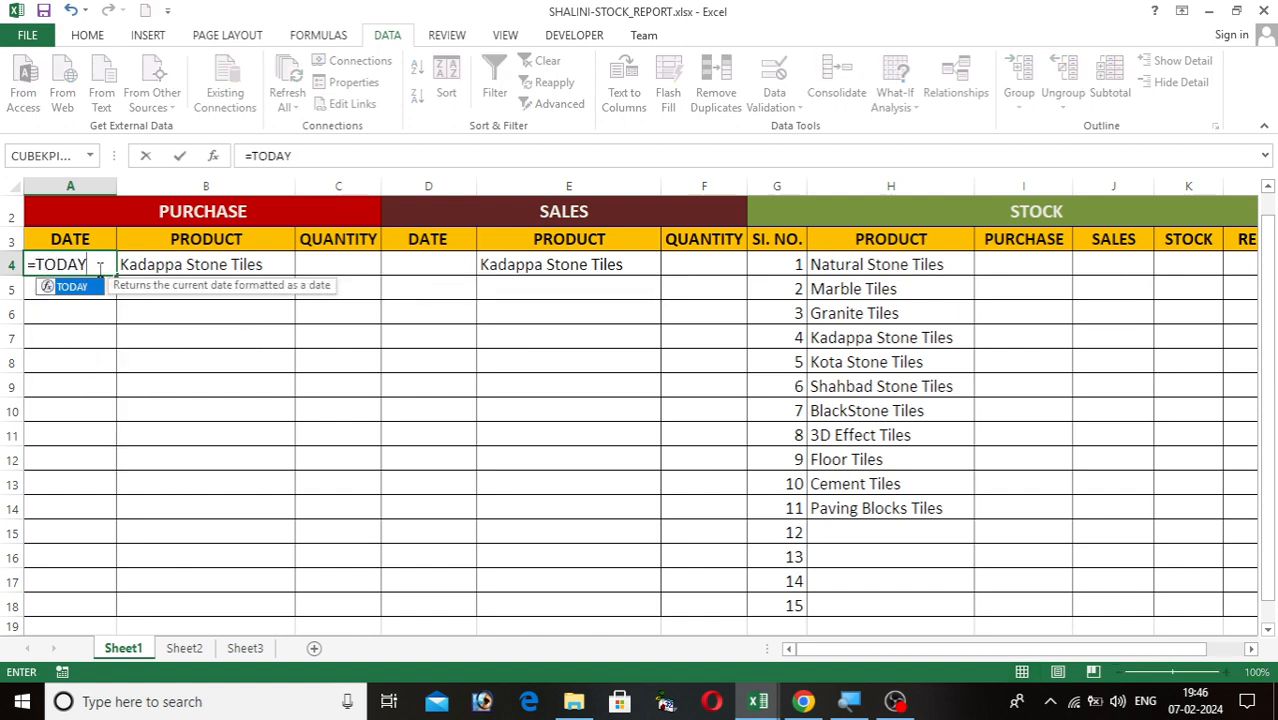
text(())
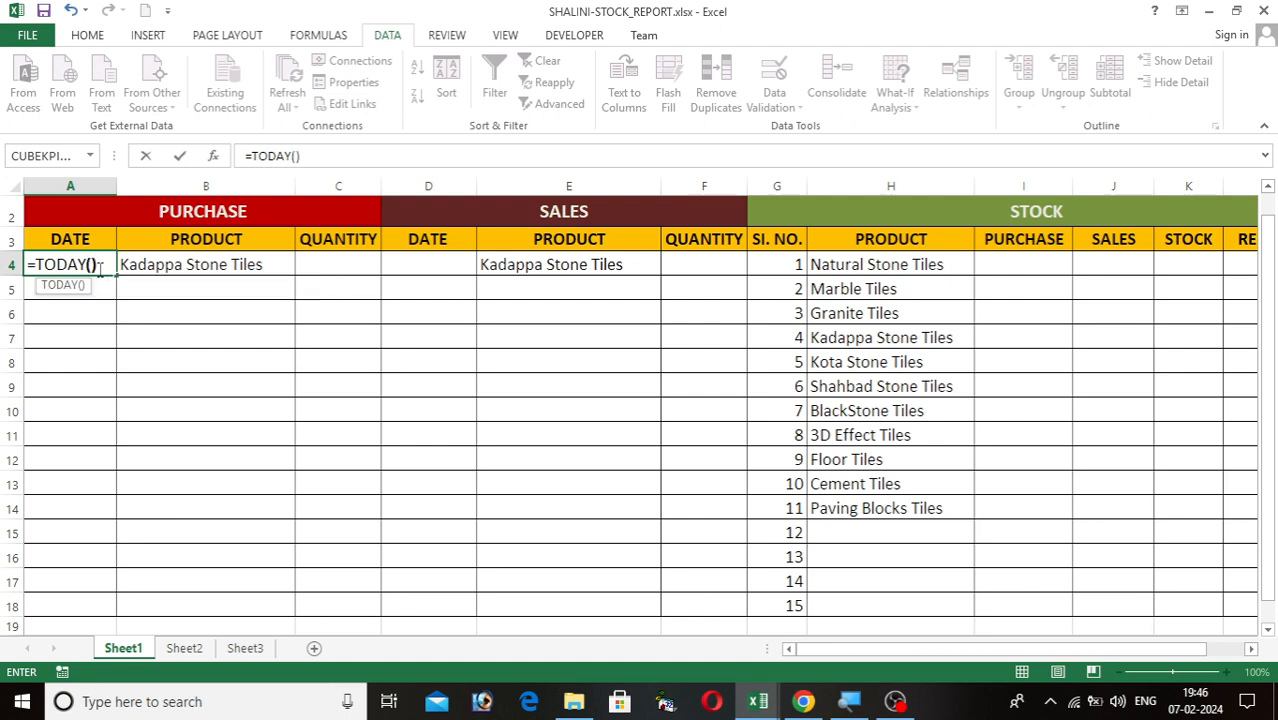
key(Return)
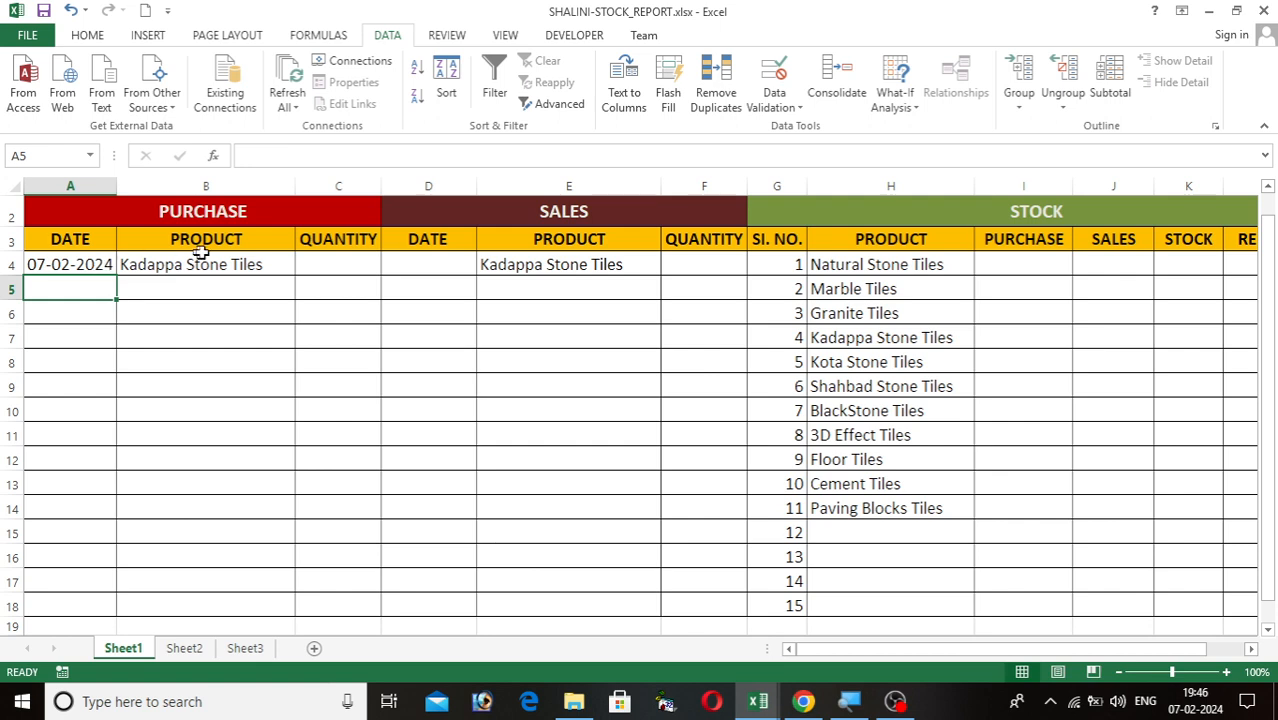
- Try to enter a current-date formula in D4, the first date cell of the Sales section
click(367, 275)
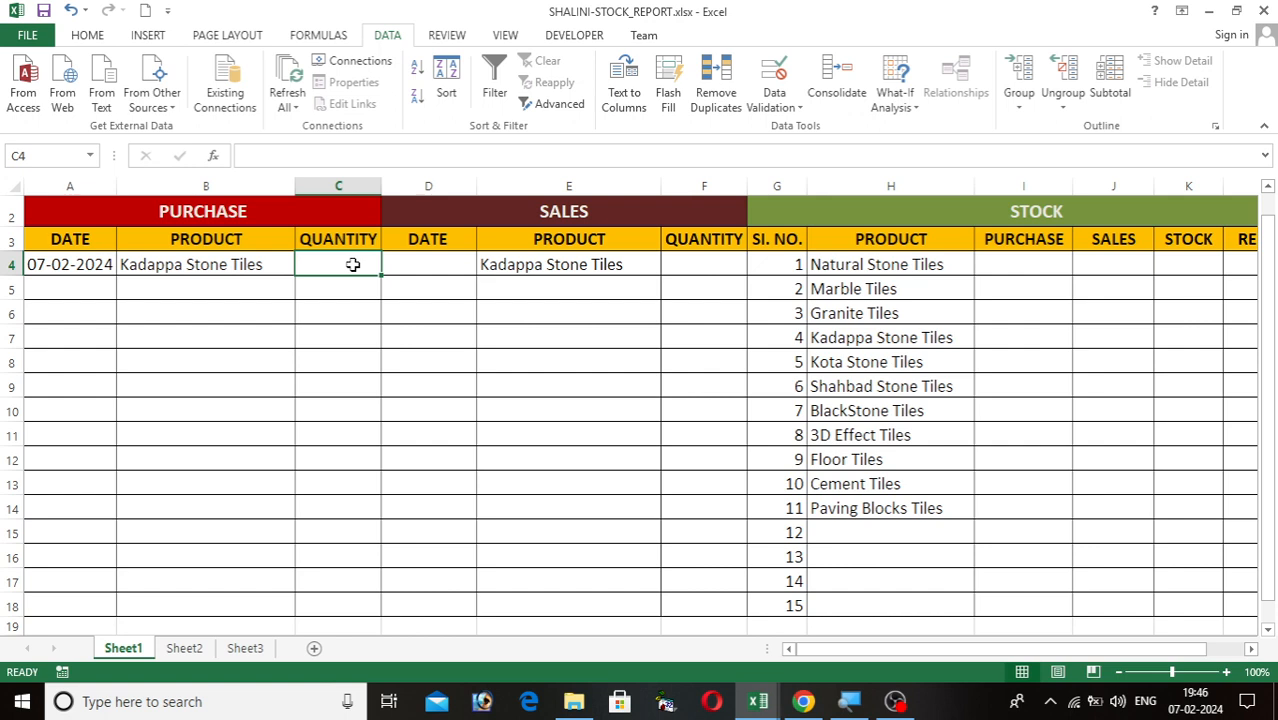
click(454, 270)
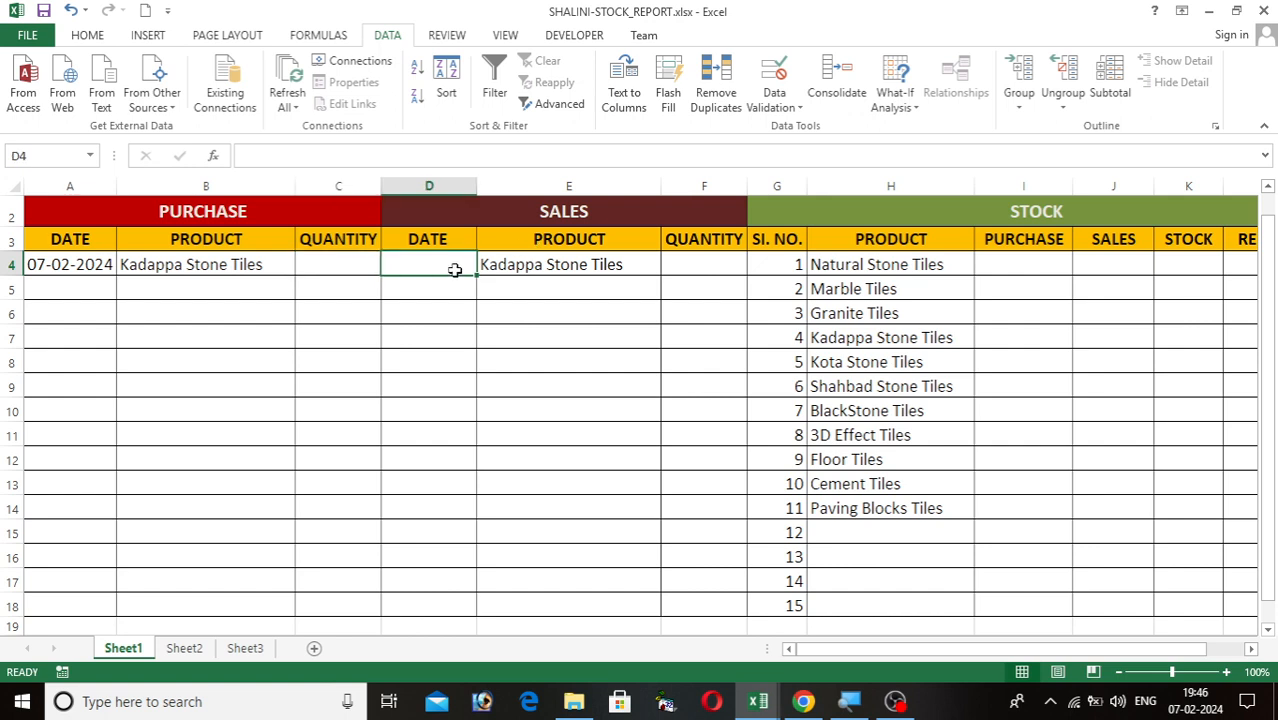
text(=TOADY)
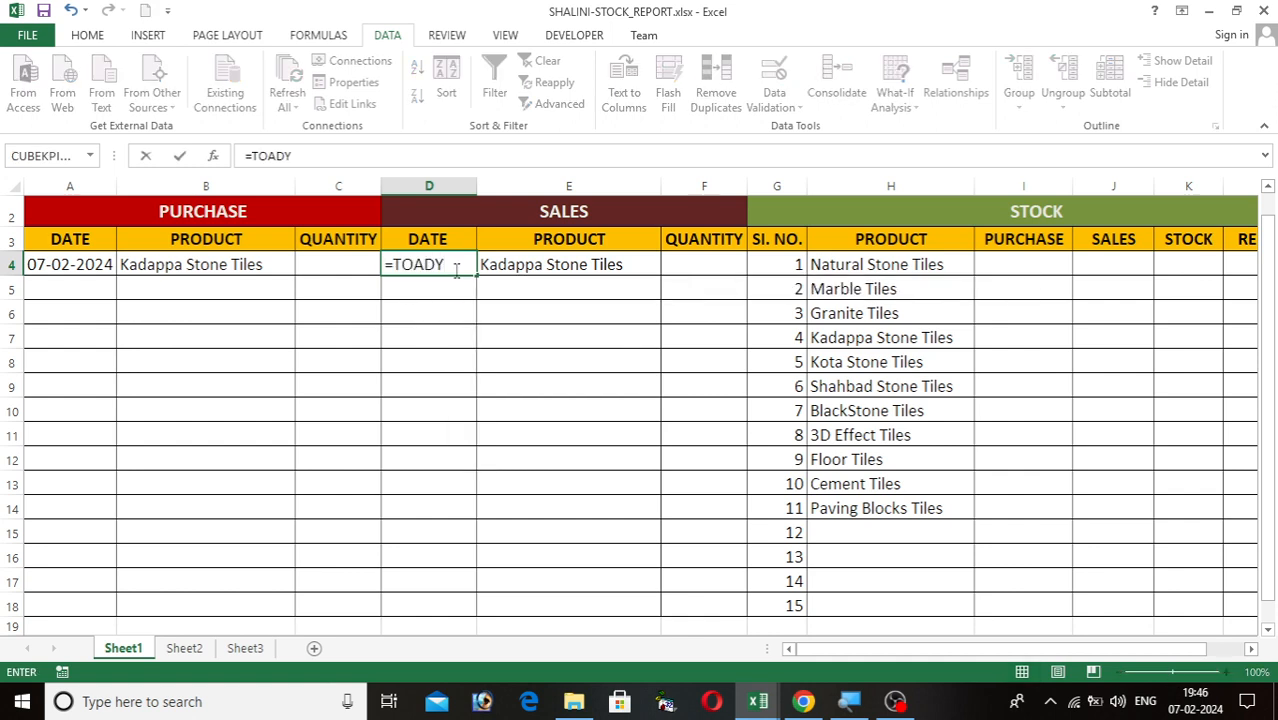
text(())
key(Return)
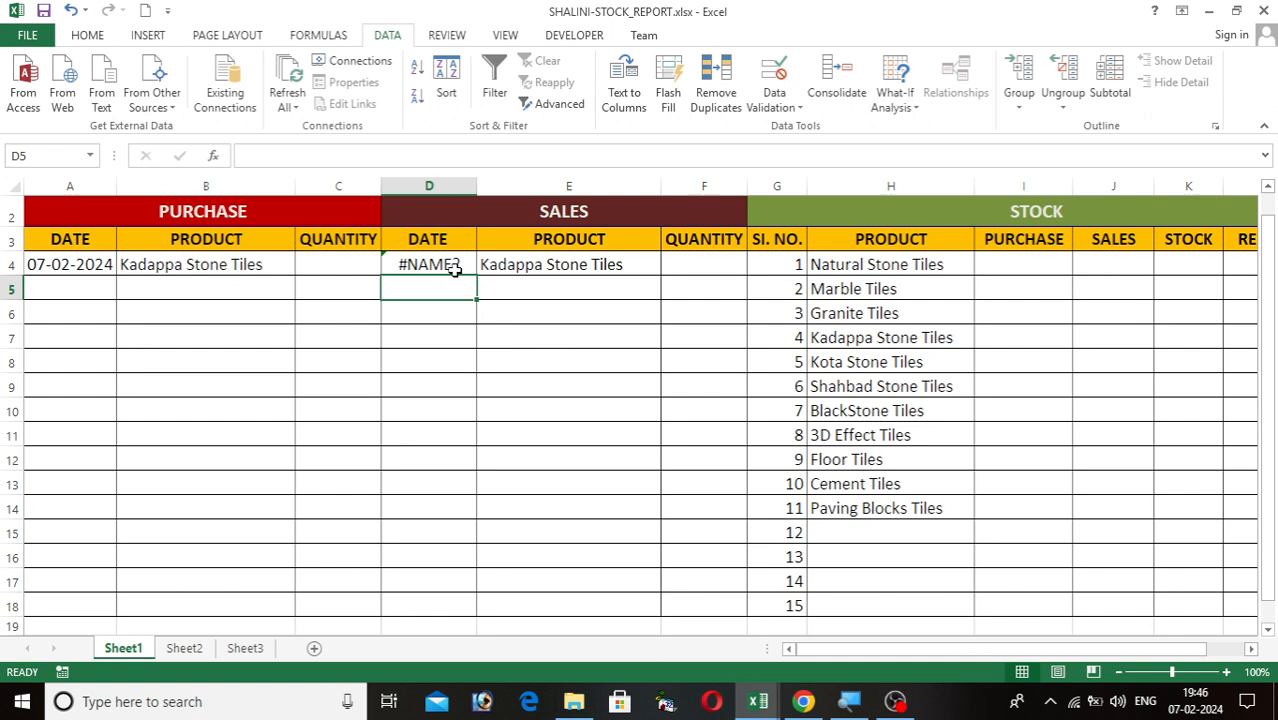
- Set the formula in the Sales date cell D4 to =TODAY()
double_click(455, 266)
key(BackSpace)
key(BackSpace)
key(BackSpace)
key(BackSpace)
key(BackSpace)
key(BackSpace)
key(BackSpace)
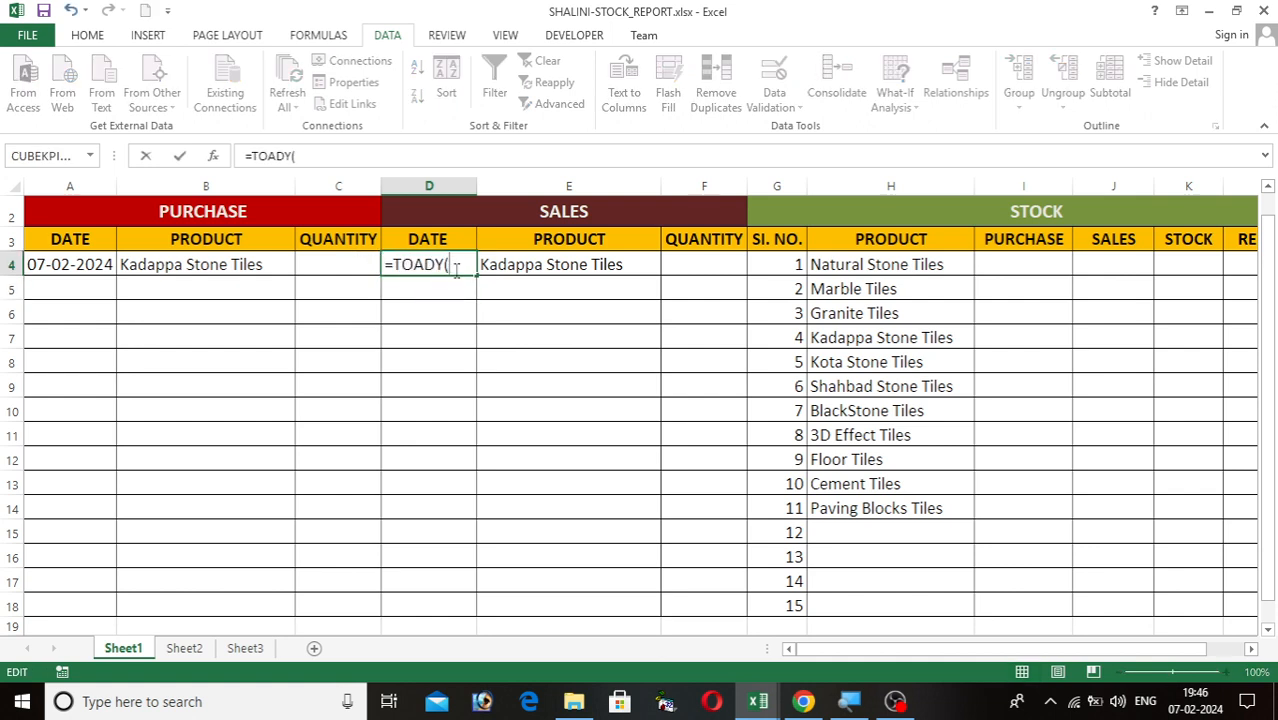
text(TO)
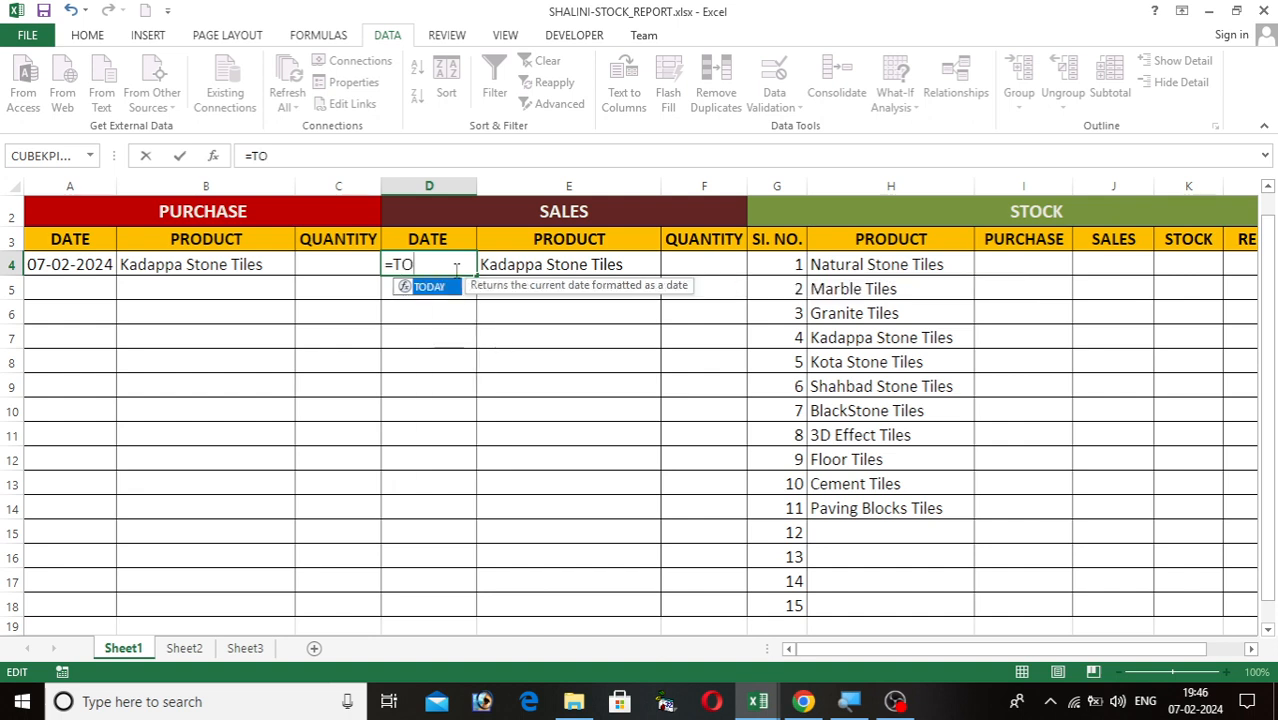
text(DAY())
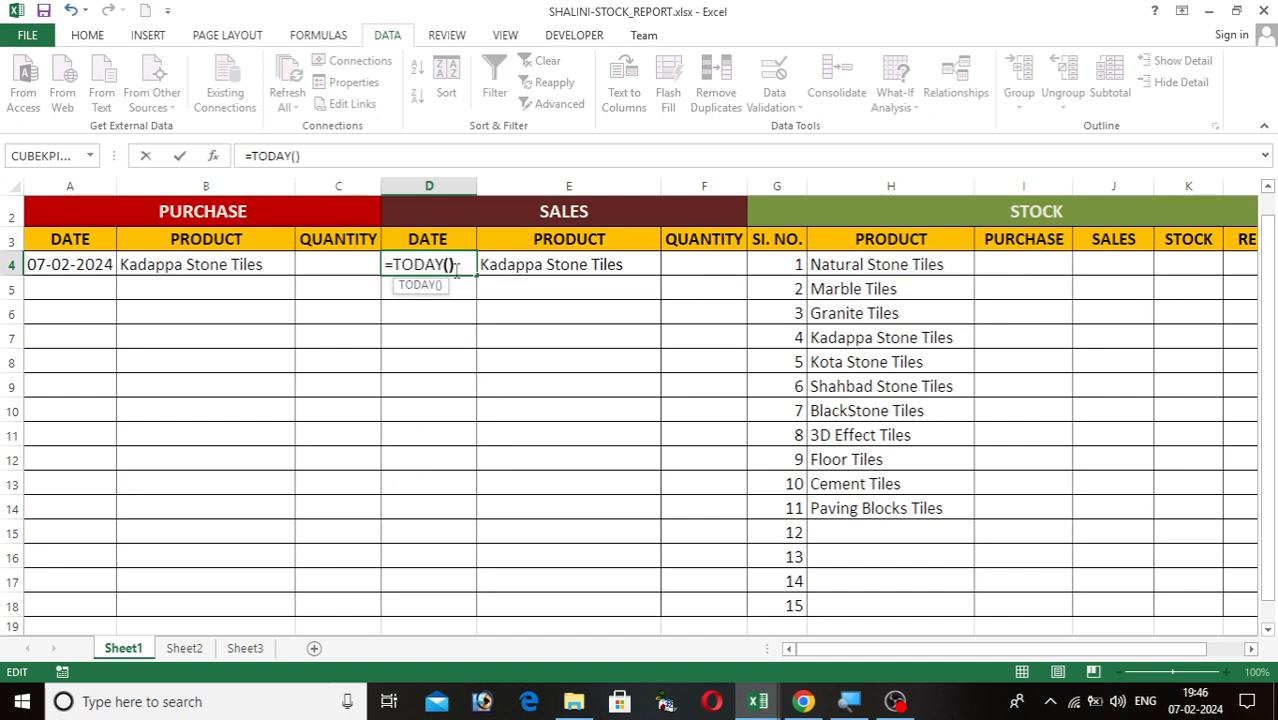
key(Return)
click(565, 286)
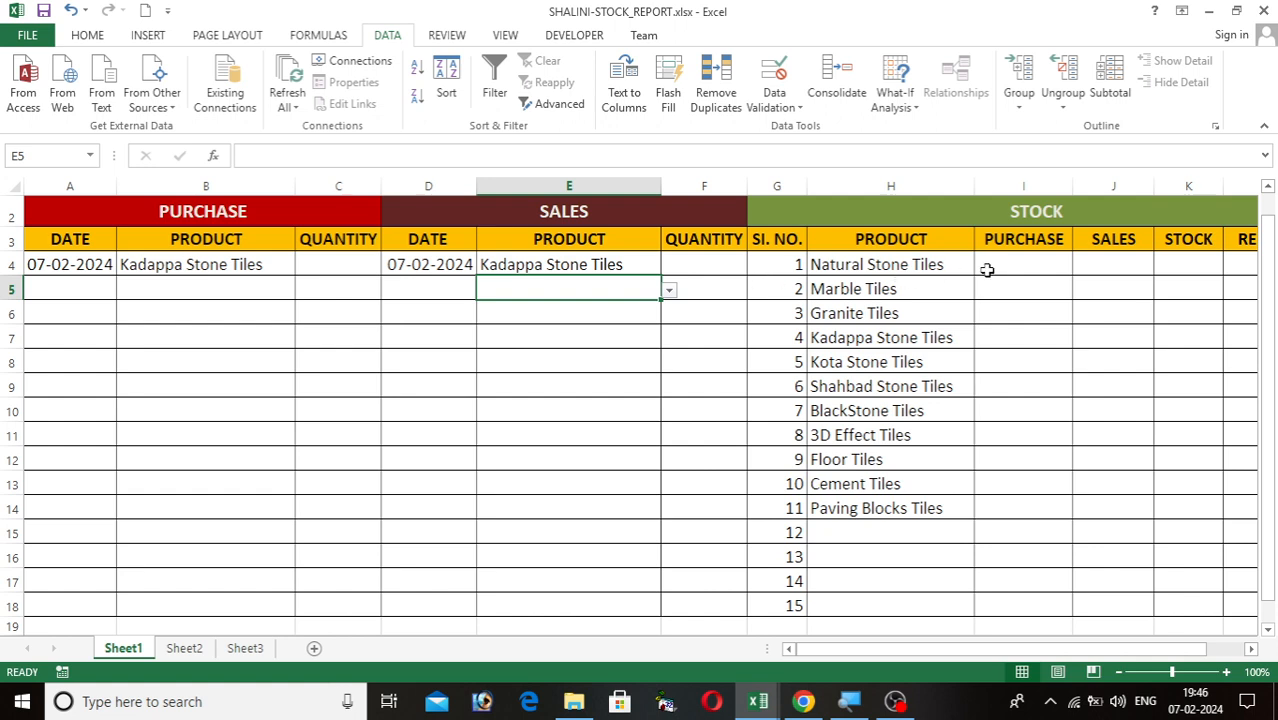
click(1021, 258)
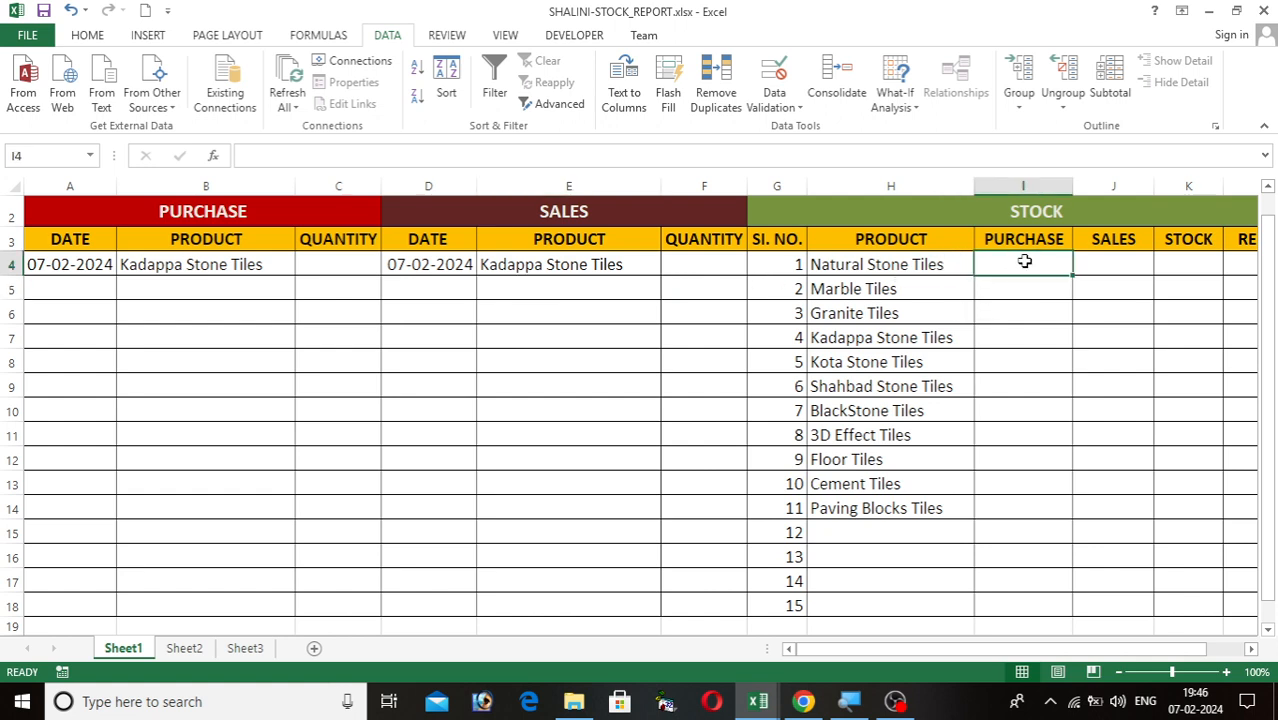
click(1087, 262)
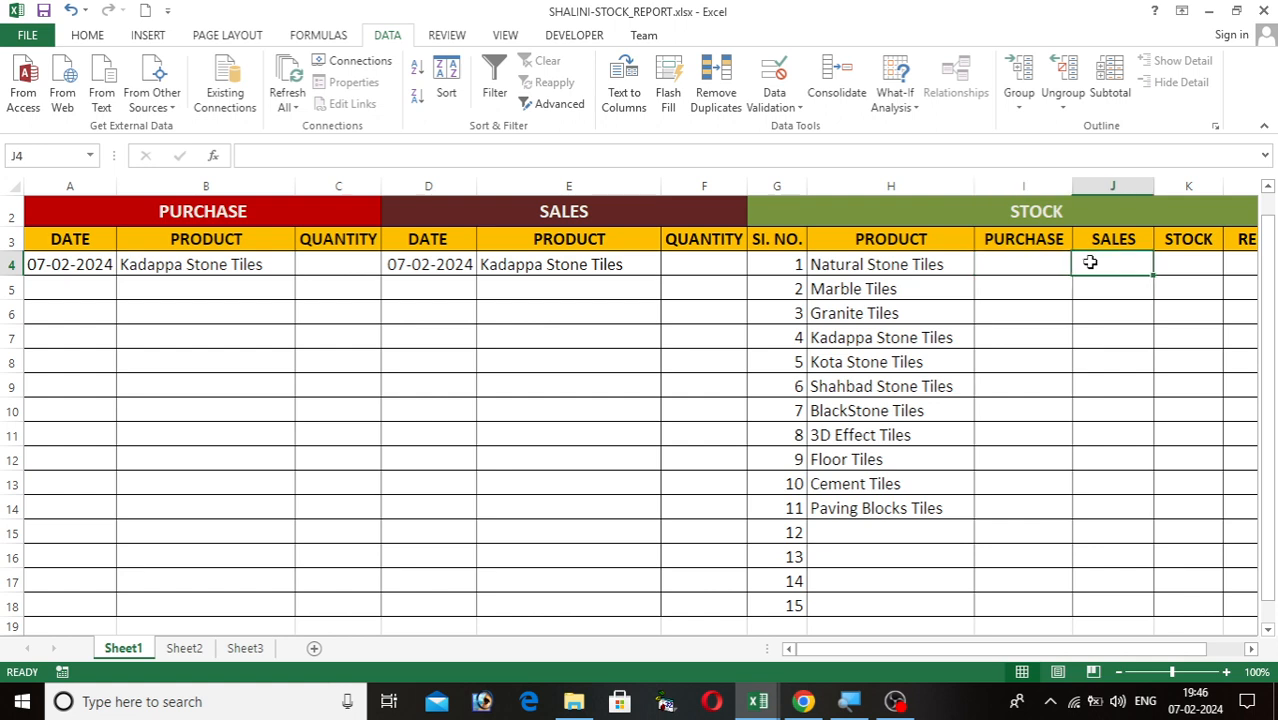
click(1174, 261)
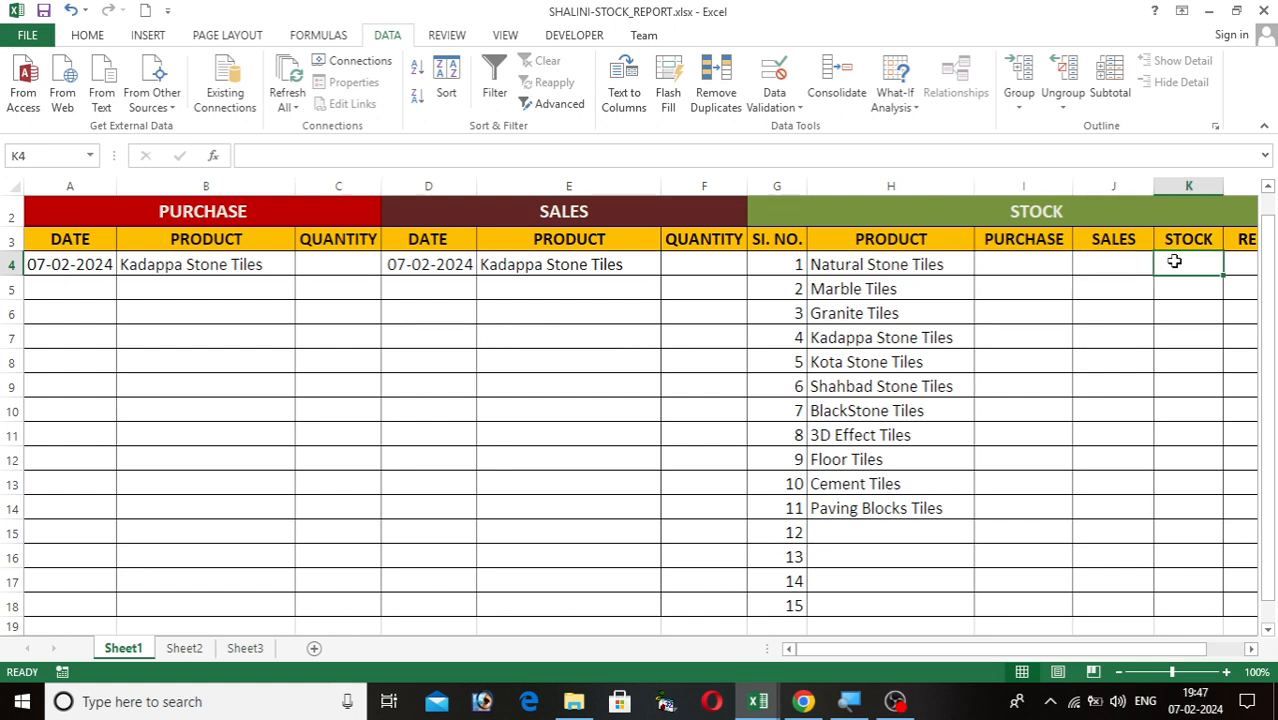
- Start a SUMIF formula in the Stock section's Purchase cell I4, with the absolute Purchase product range $B$4:$B$18 as the range
click(1030, 267)
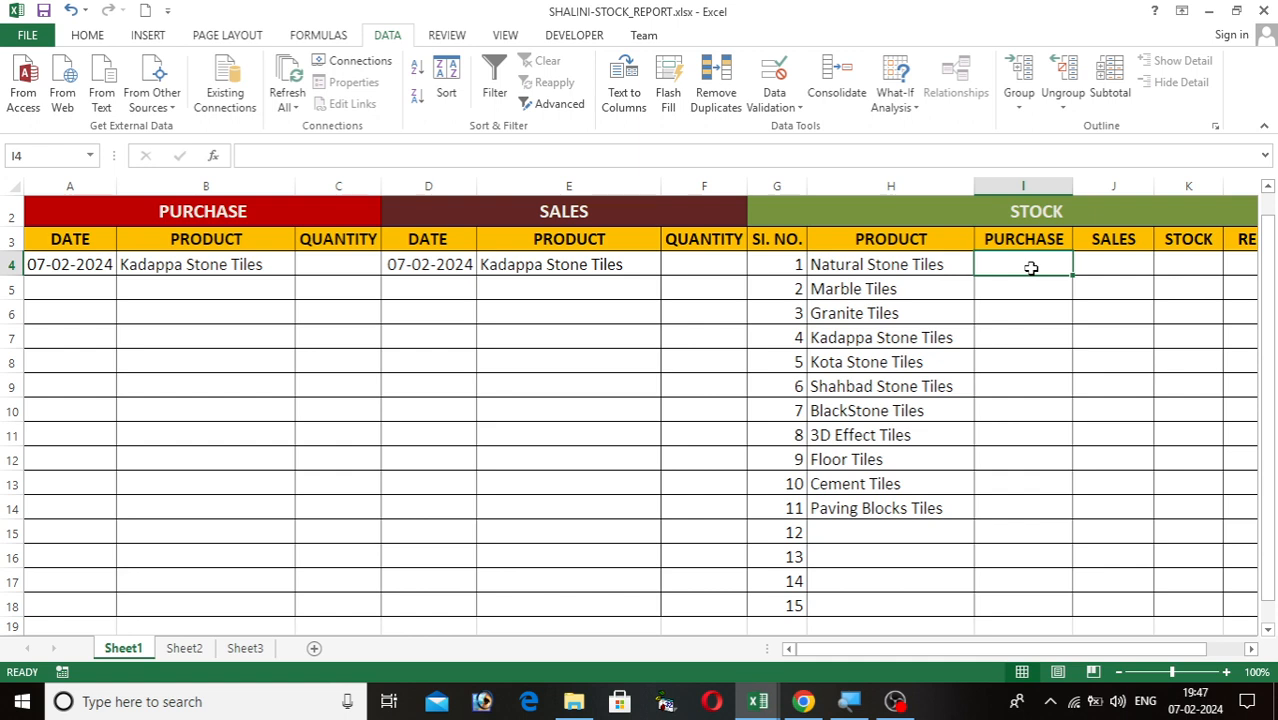
text(=SUMIF)
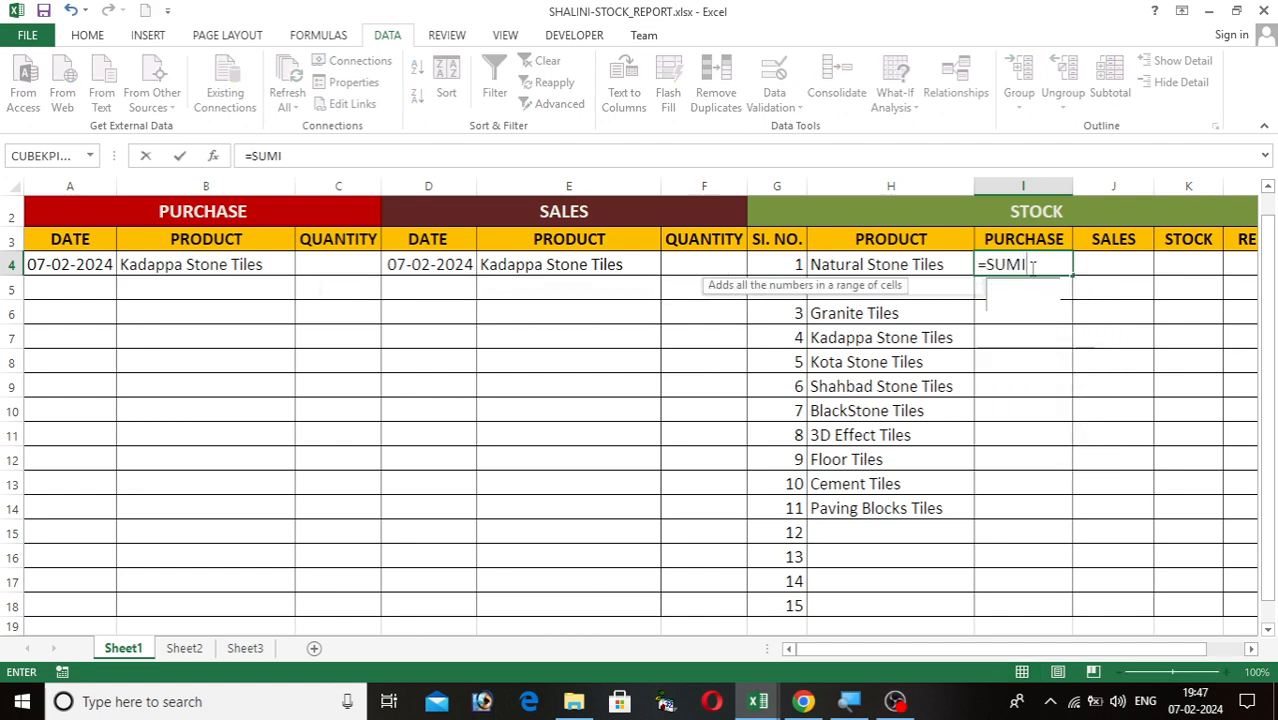
text(()
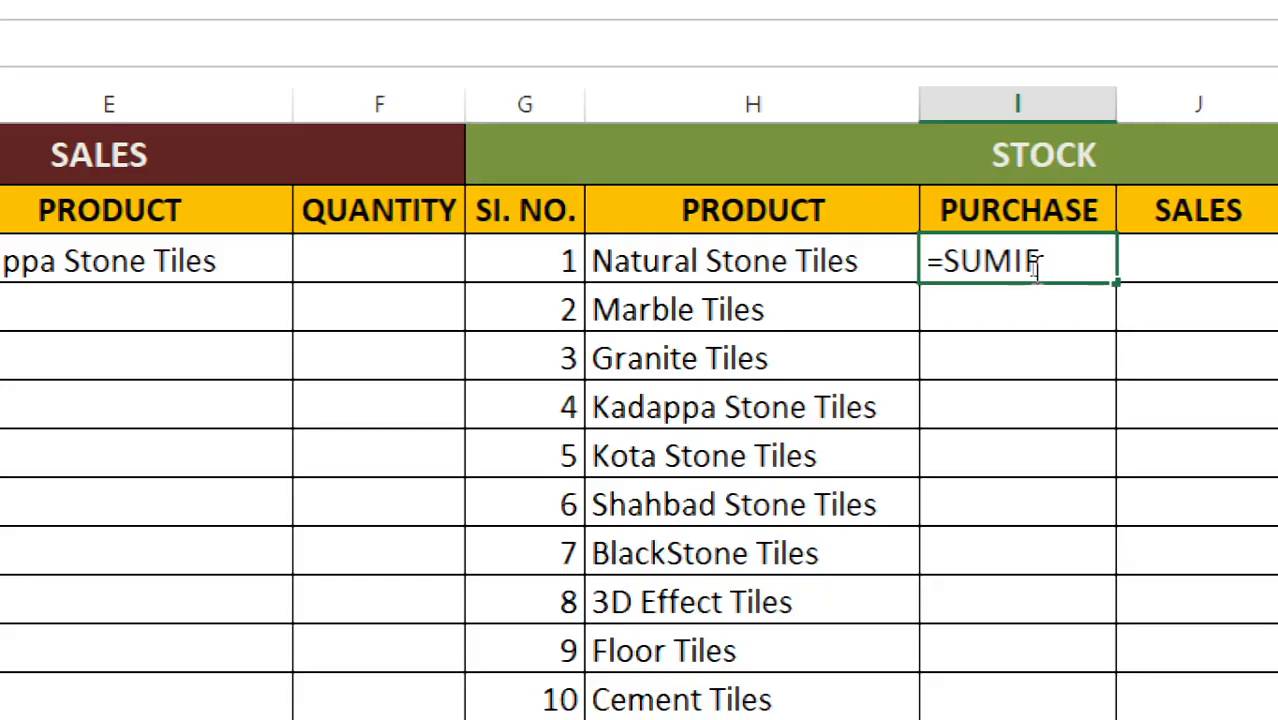
text(()
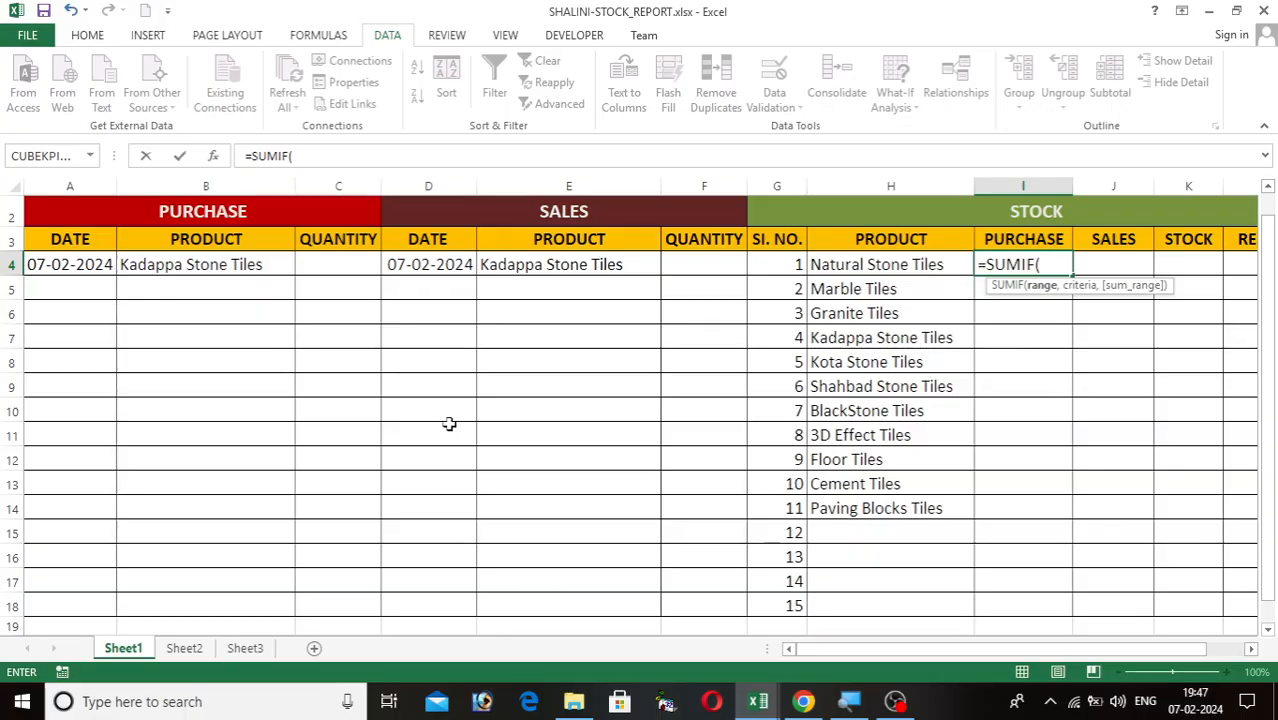
click(219, 264)
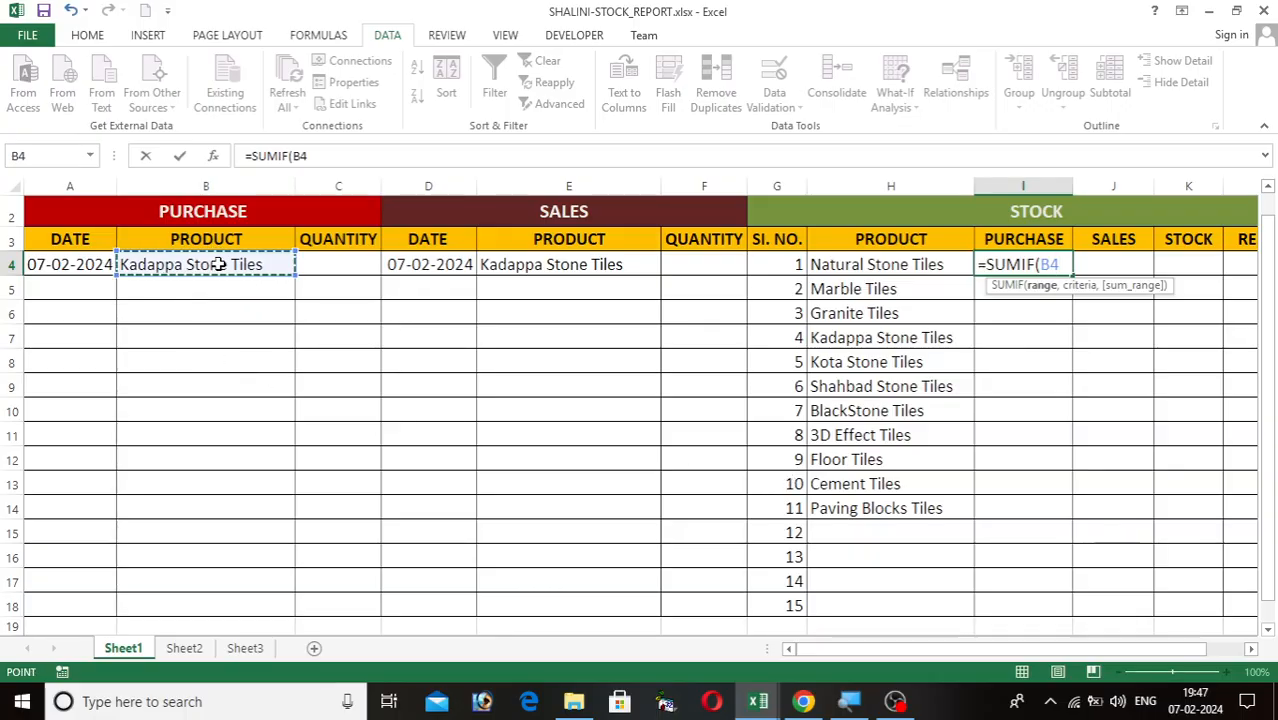
key(shift+Down)
key(shift+Down)
key(shift+Down)
key(shift+Down)
key(shift+Down)
key(shift+Down)
key(shift+Down)
key(shift+Down)
key(shift+Down)
key(shift+Down)
key(shift+Down)
key(shift+Down)
key(shift+Down)
key(shift+Down)
key(shift+Down)
key(shift+Down)
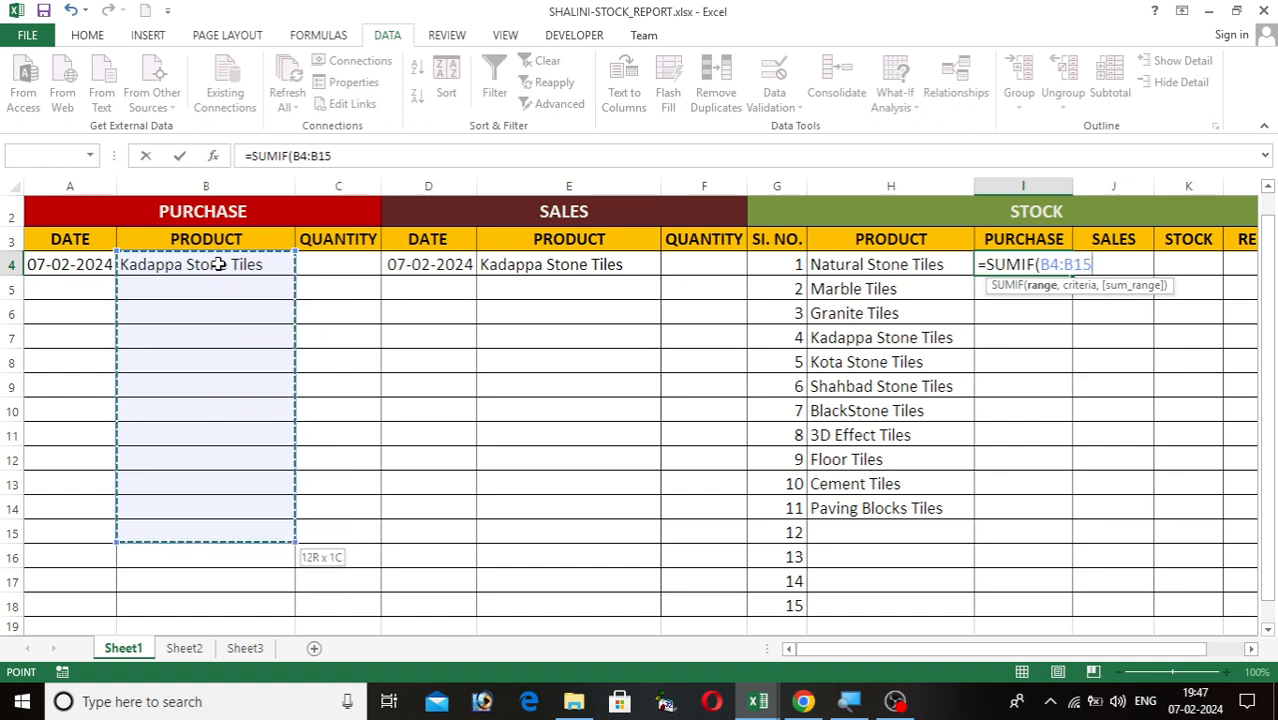
key(shift+Down)
key(shift+Up)
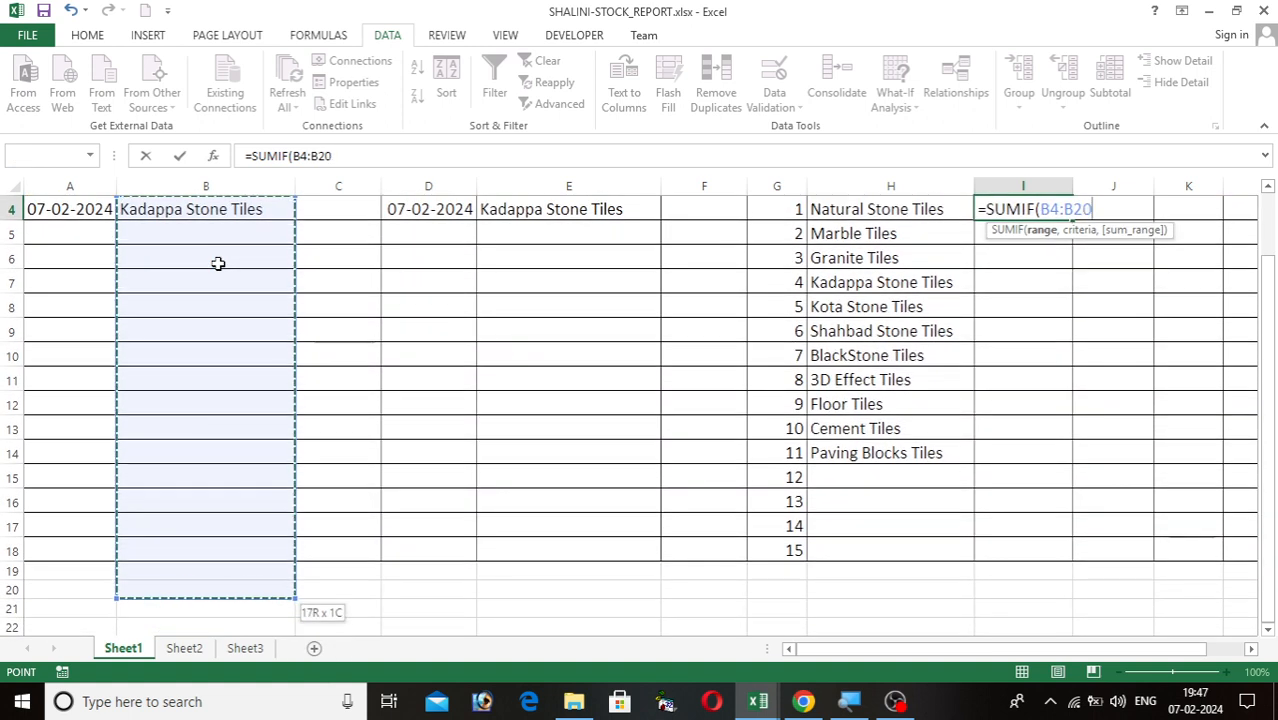
key(shift+Up)
key(shift+Up)
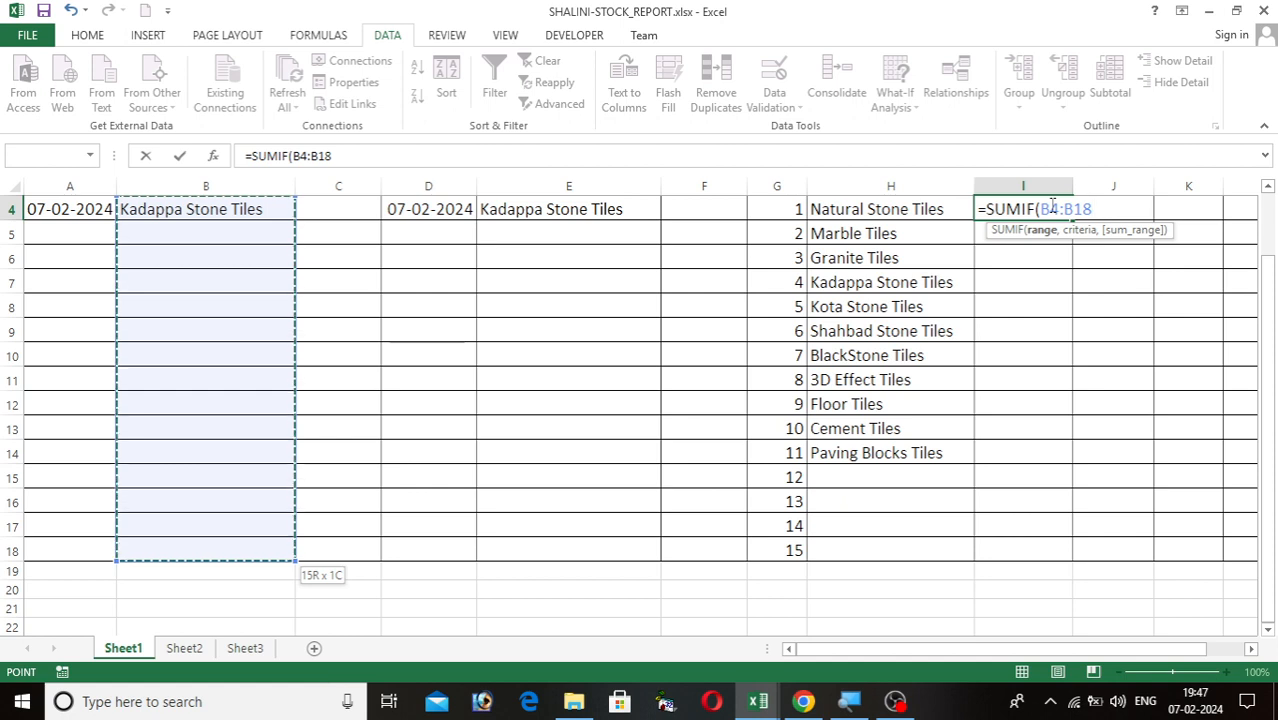
key(F4)
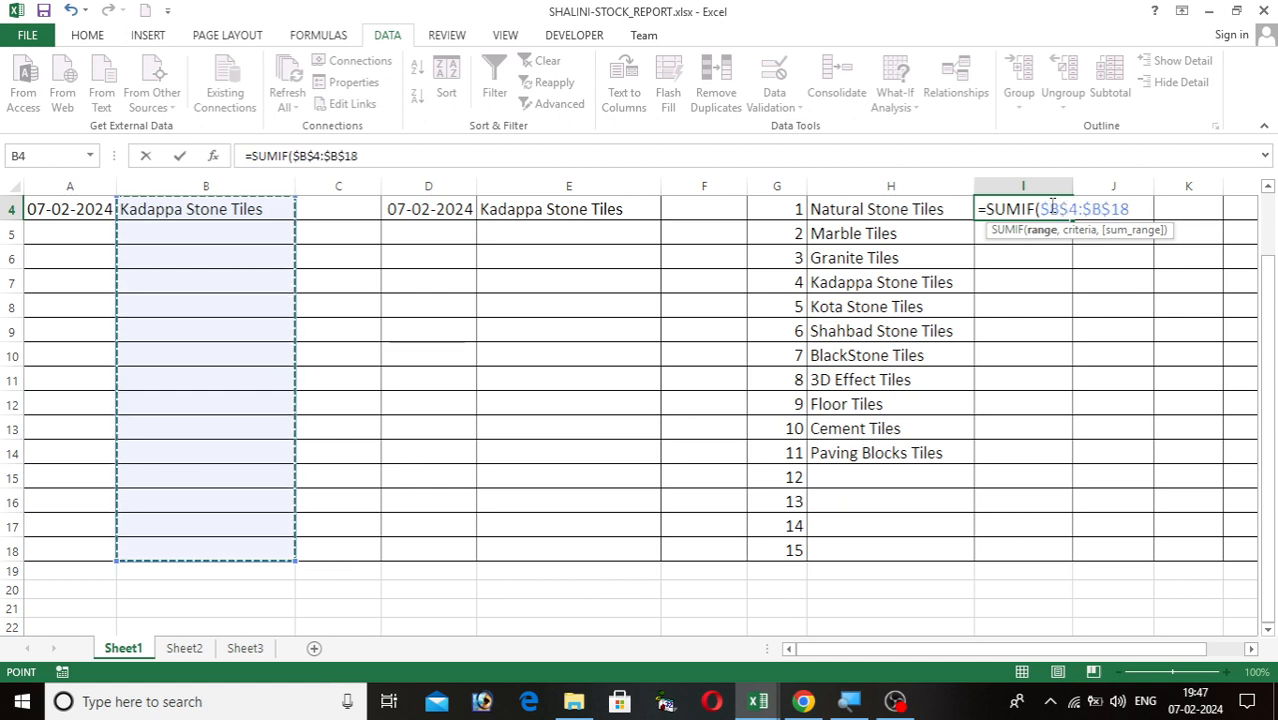
text(,)
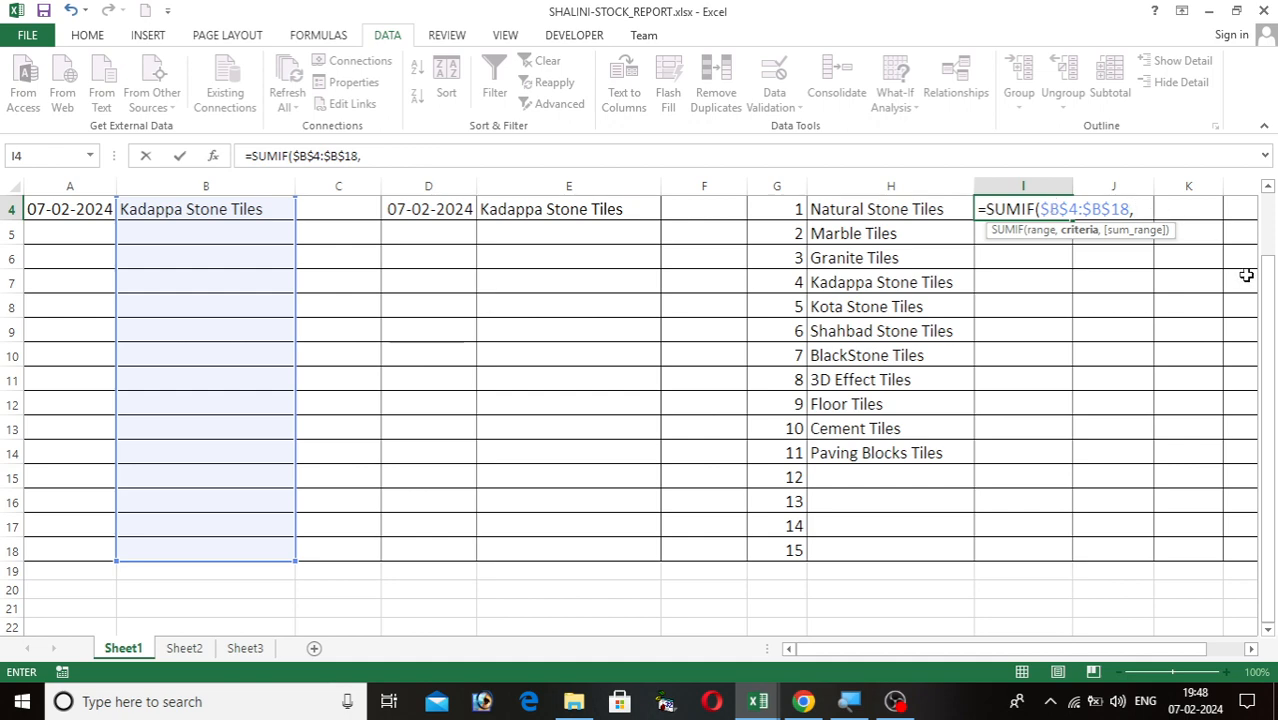
- Complete the SUMIF formula in I4 with H4 as the criteria and the Purchase quantities $C$4:$C$18 as the absolute sum range
drag(1275, 305, 1270, 253)
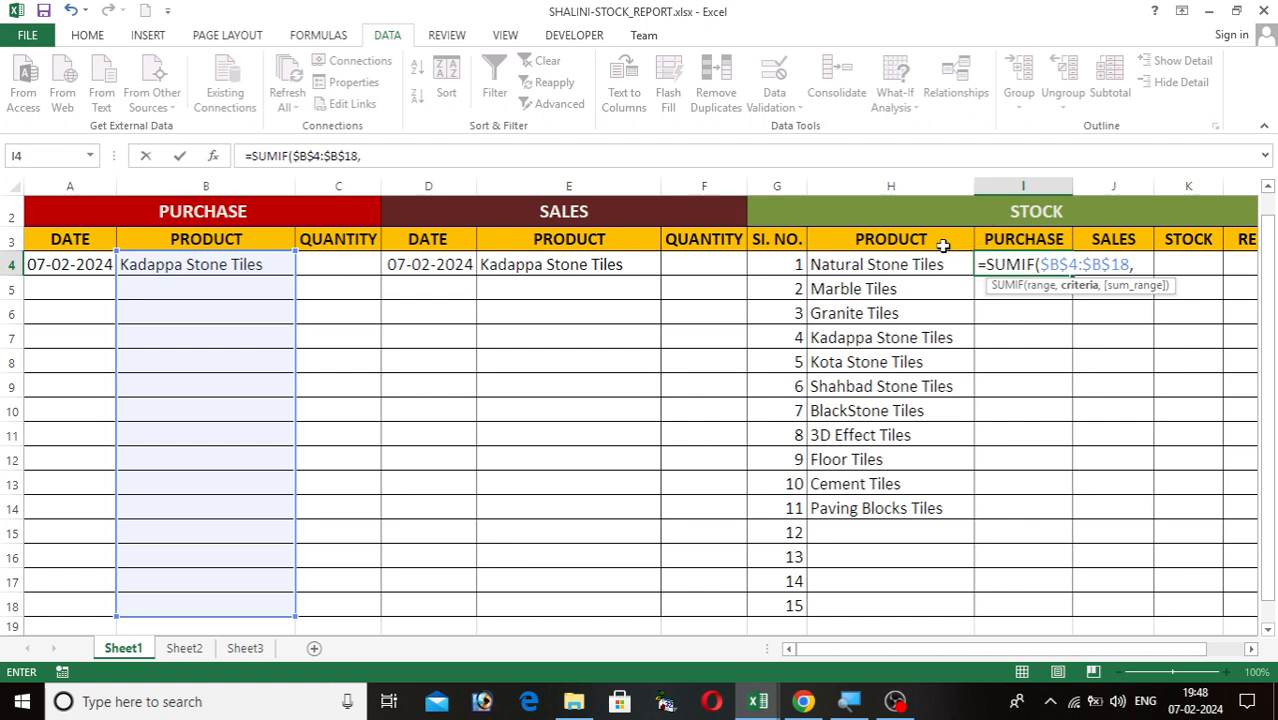
click(941, 264)
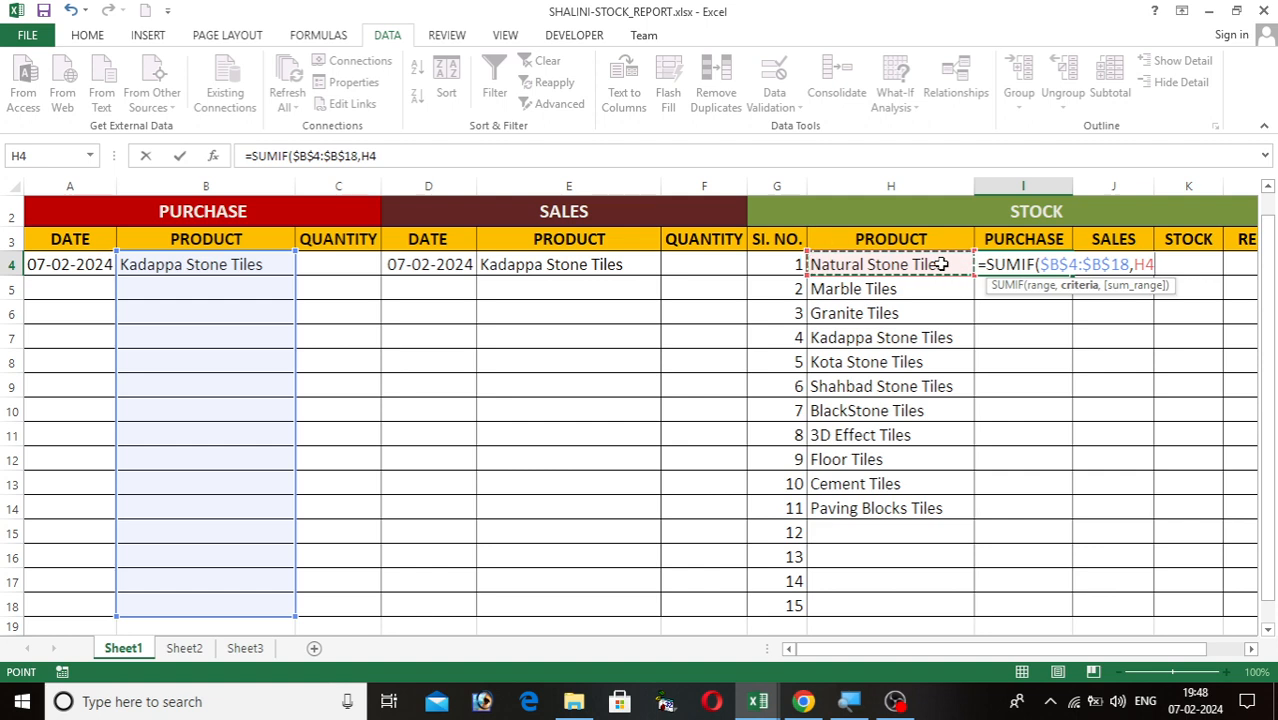
text(,)
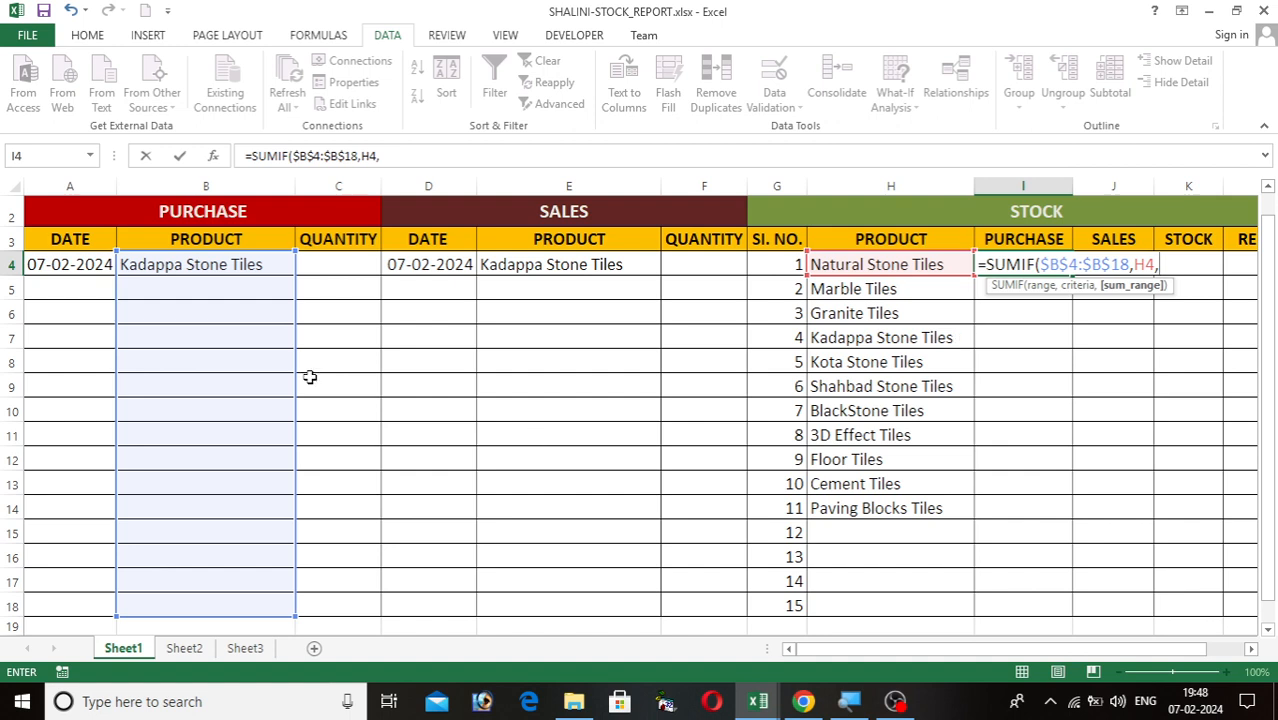
drag(313, 262, 313, 290)
key(shift+Down)
key(shift+Down)
key(shift+Down)
key(shift+Down)
key(shift+Down)
key(shift+Down)
key(shift+Down)
key(shift+Down)
key(shift+Down)
key(shift+Down)
key(shift+Down)
key(shift+Down)
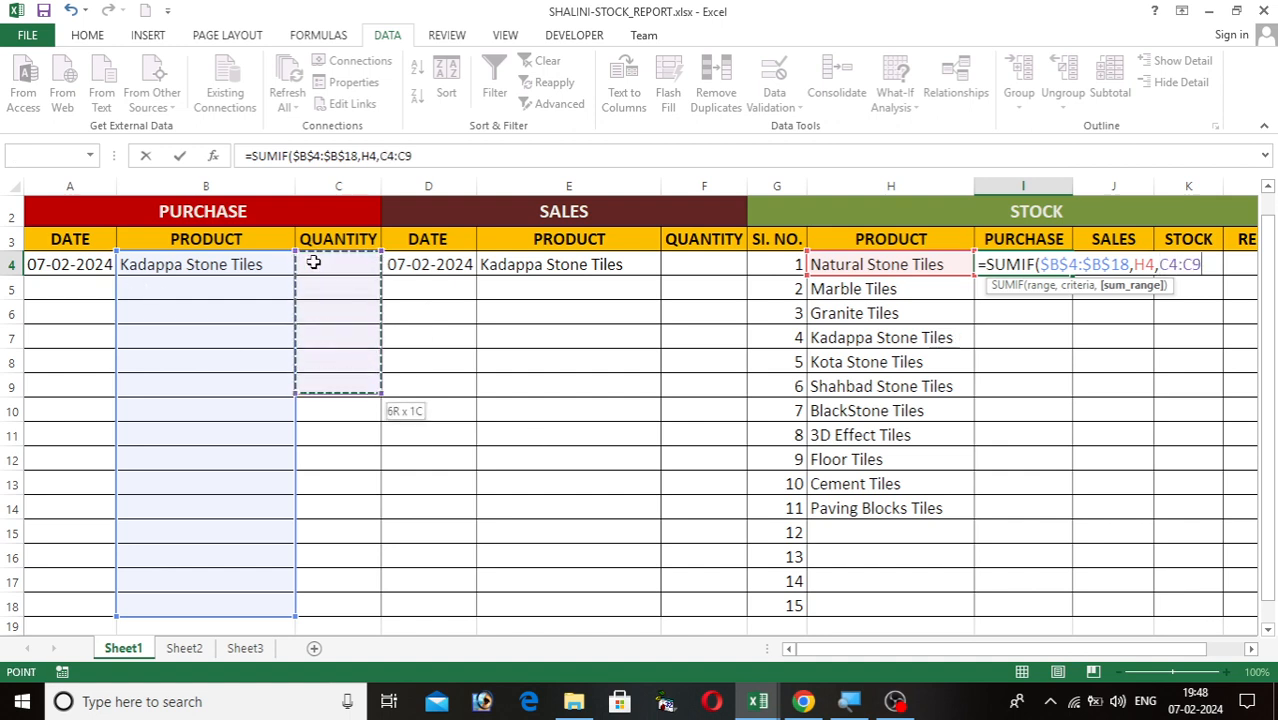
key(shift+Down)
key(shift+Down)
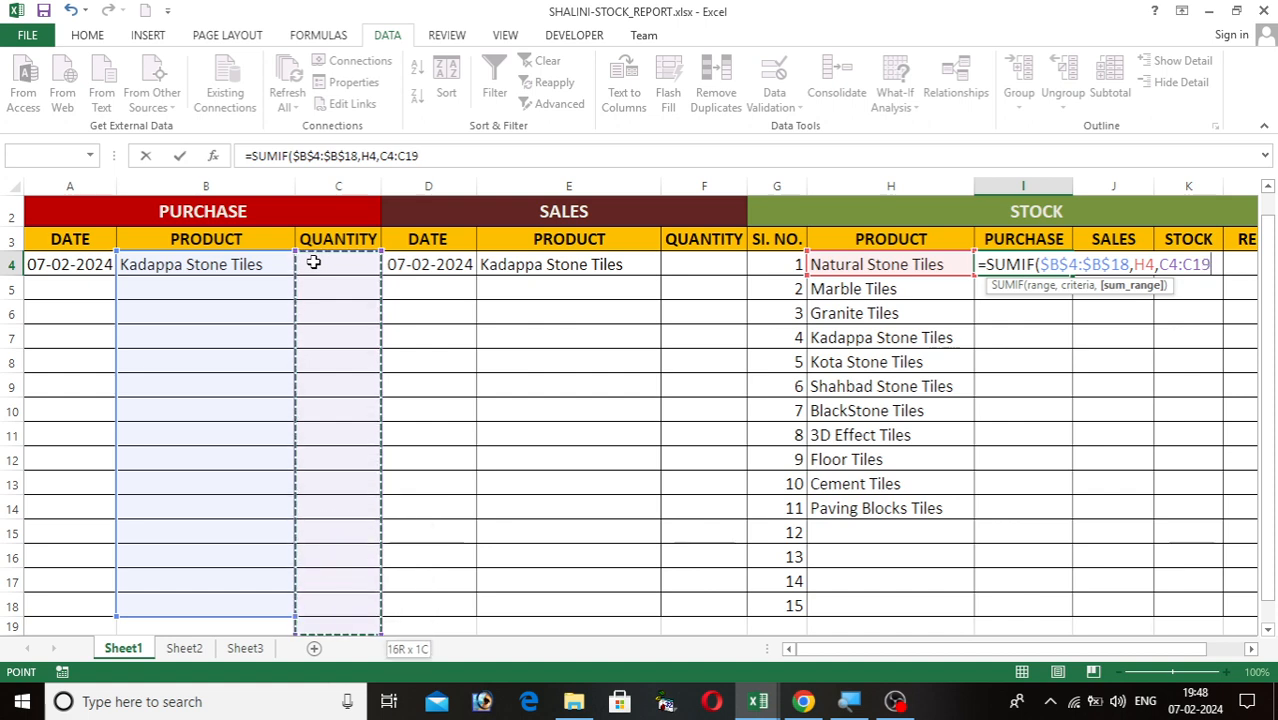
key(shift+Up)
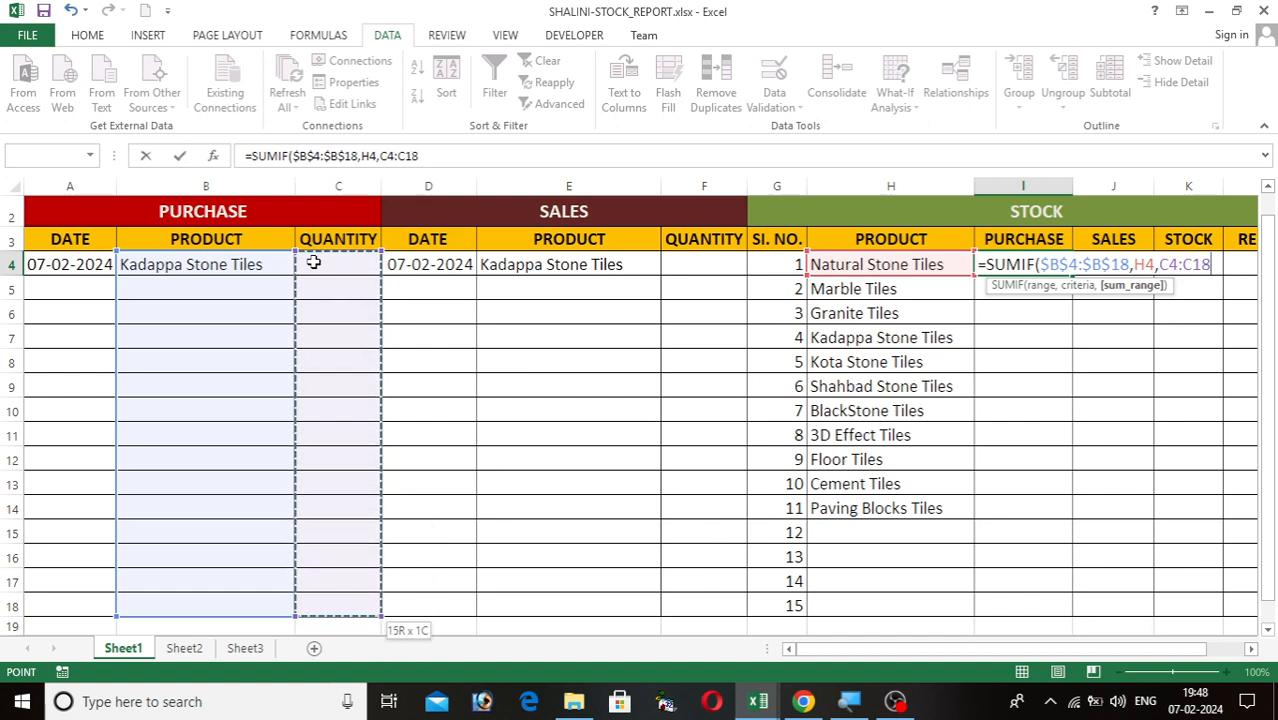
key(F4)
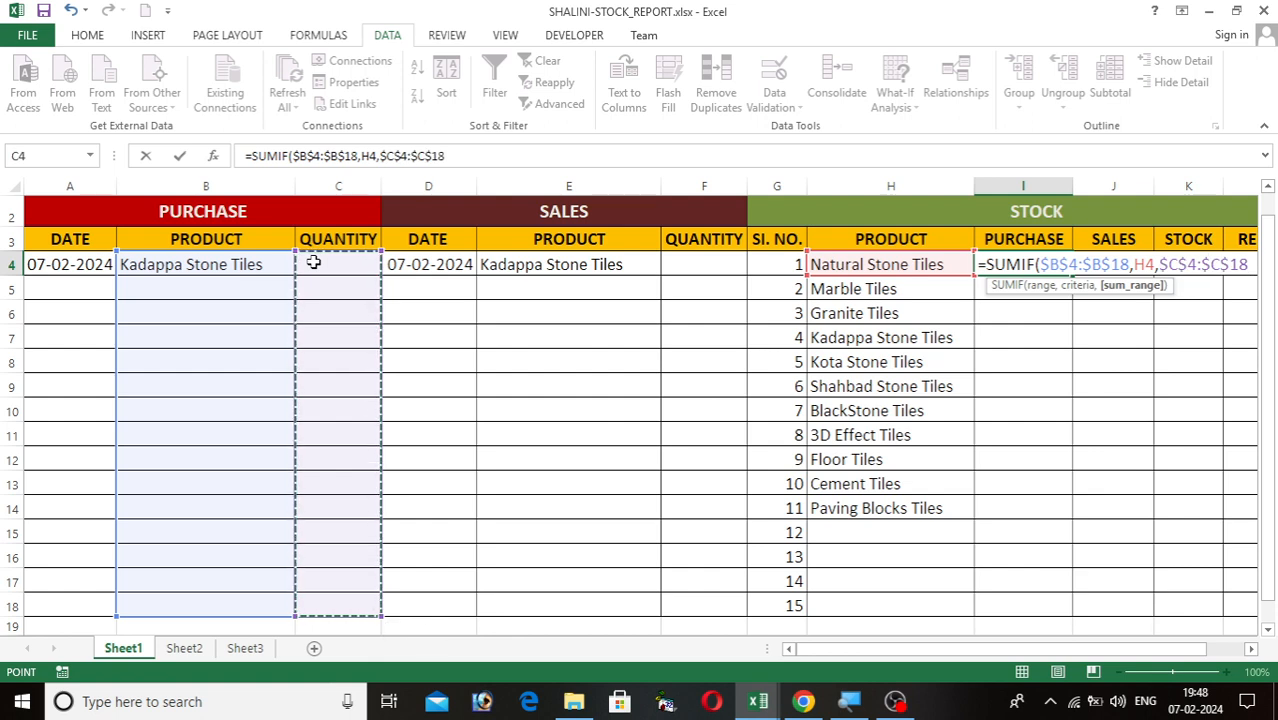
key(Return)
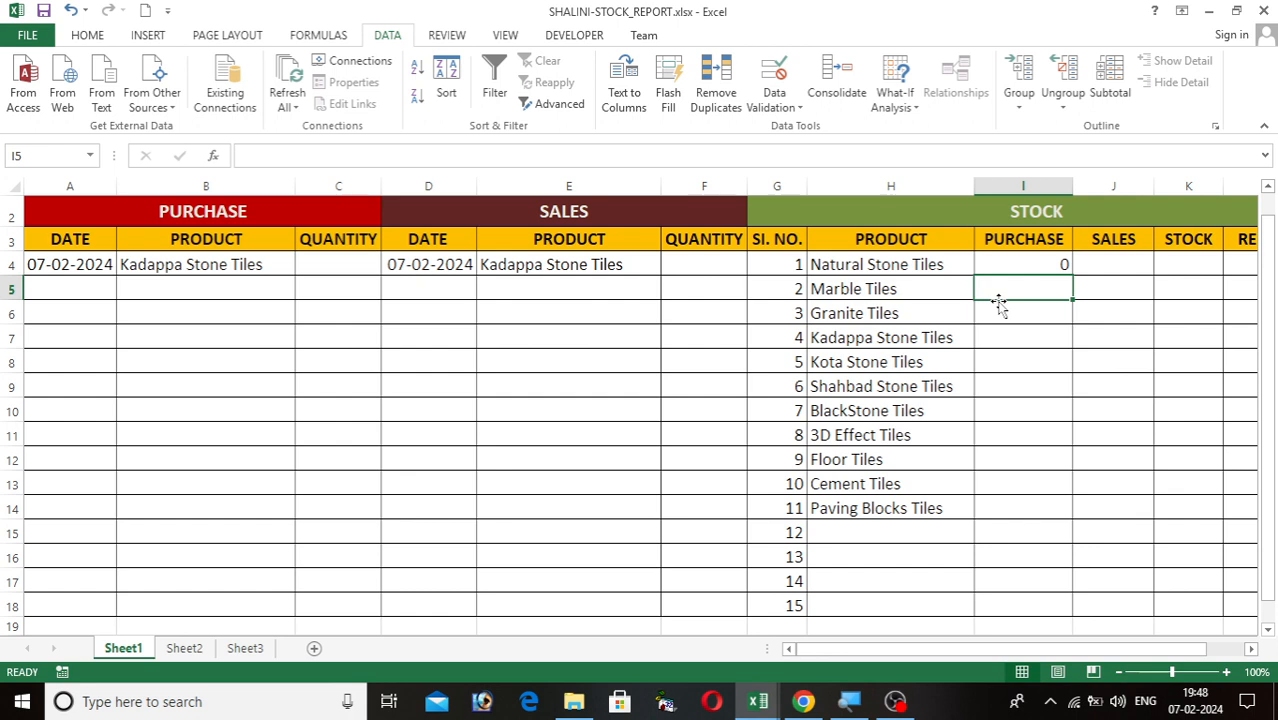
- Start a SUMIF formula in the Stock section's Sales cell J4, with the absolute Sales product range $E$4:$E$18 as the range
click(1093, 267)
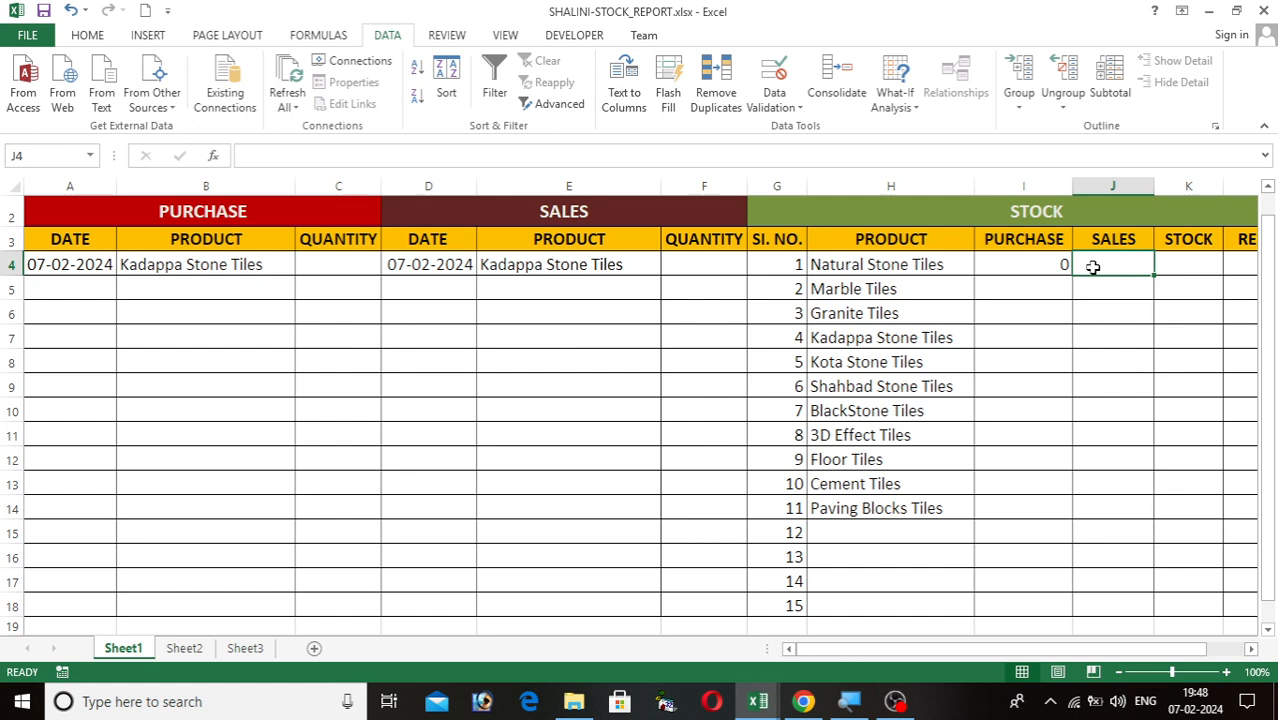
text(=SU)
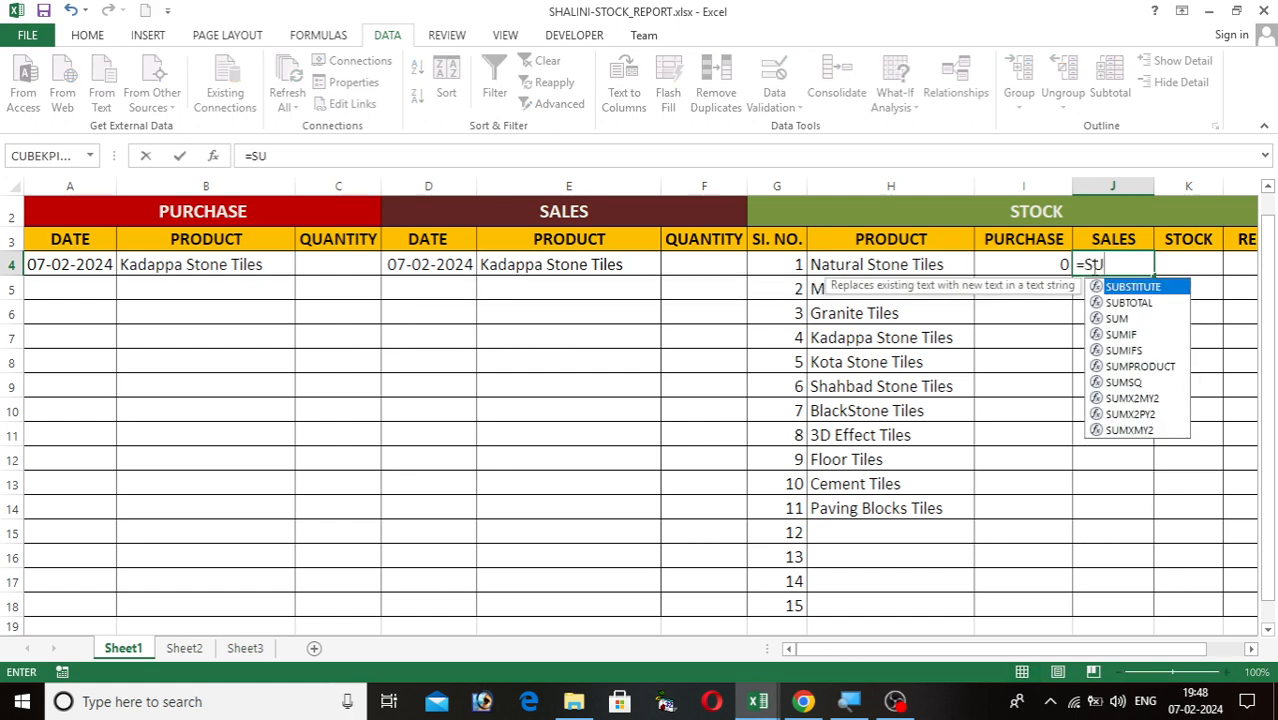
text(MIF)
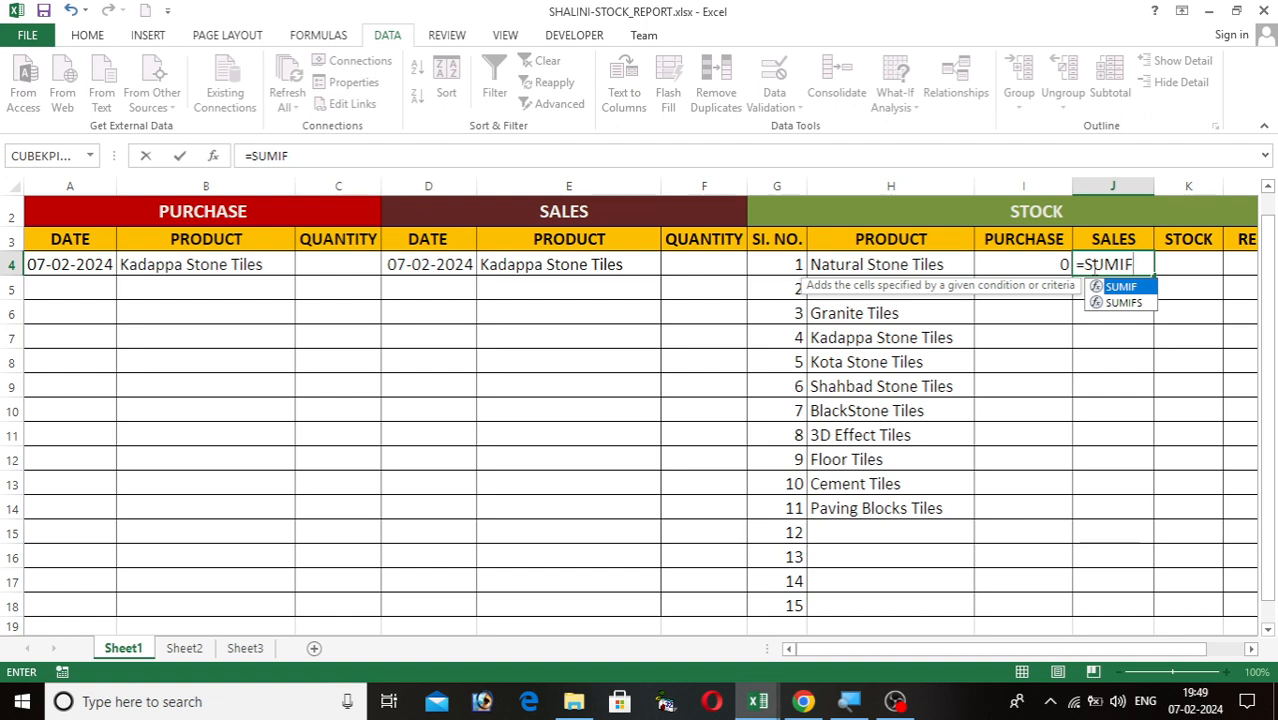
text(()
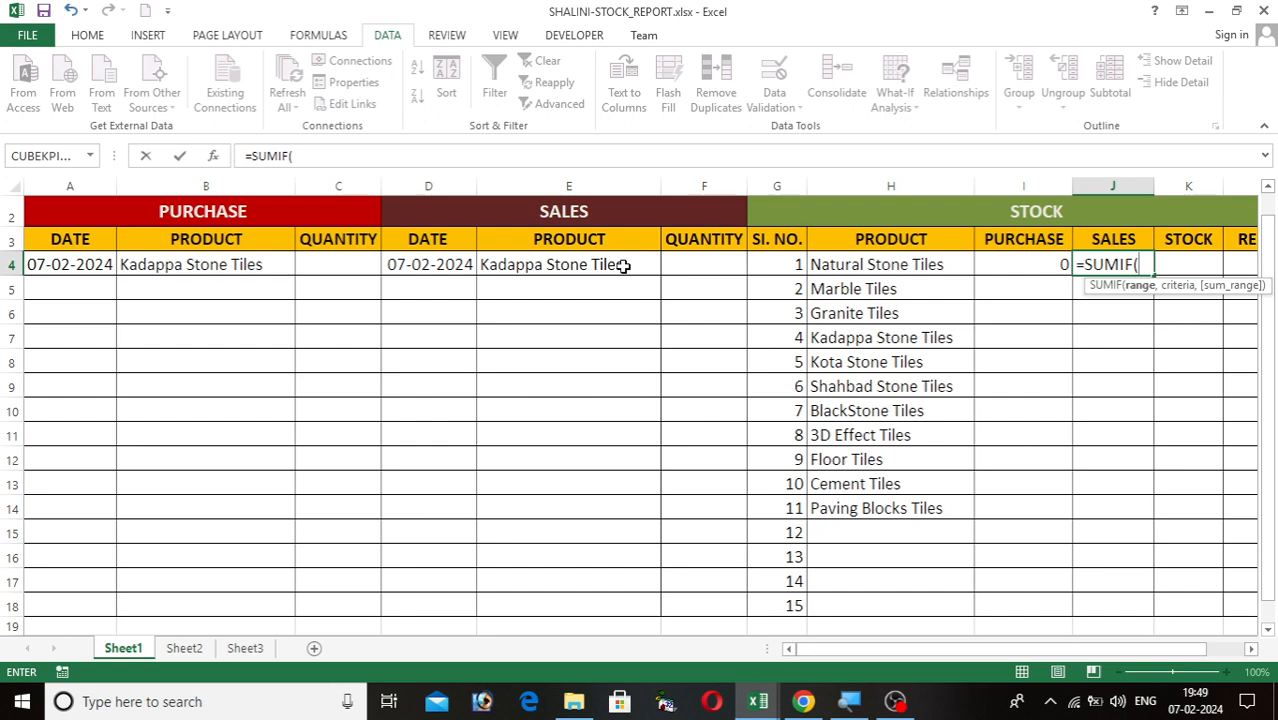
drag(622, 265, 620, 606)
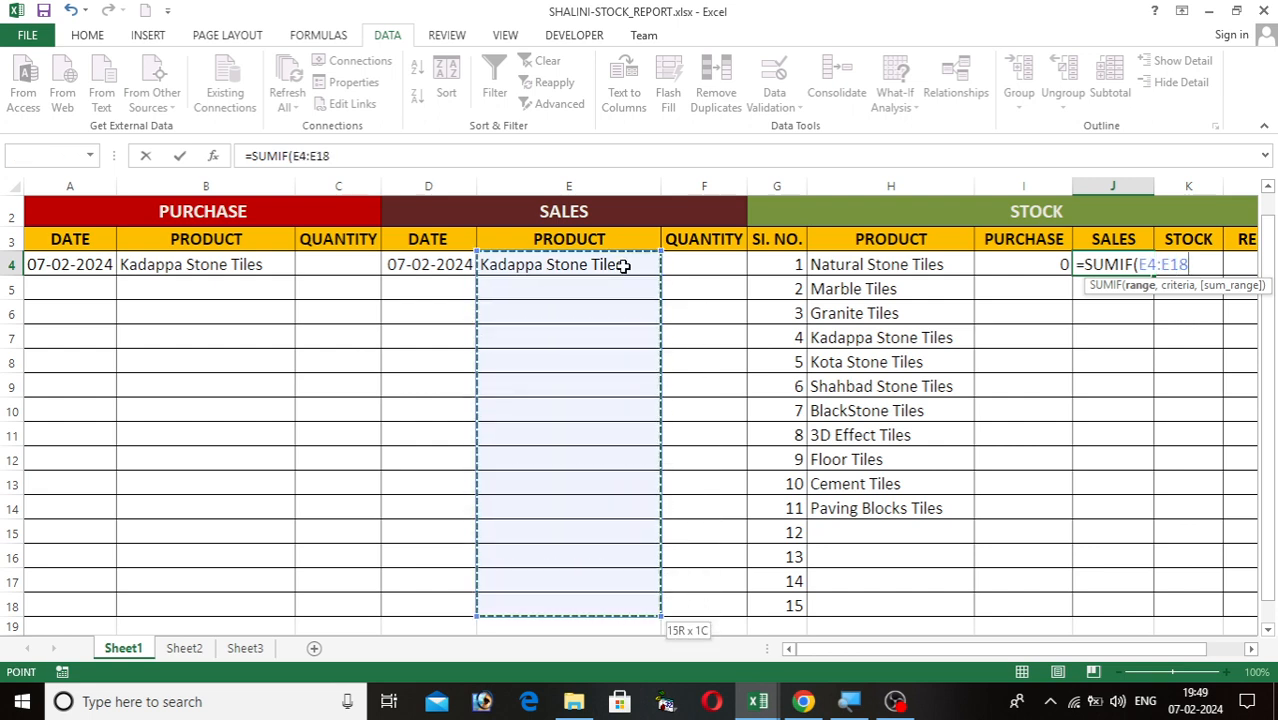
key(F4)
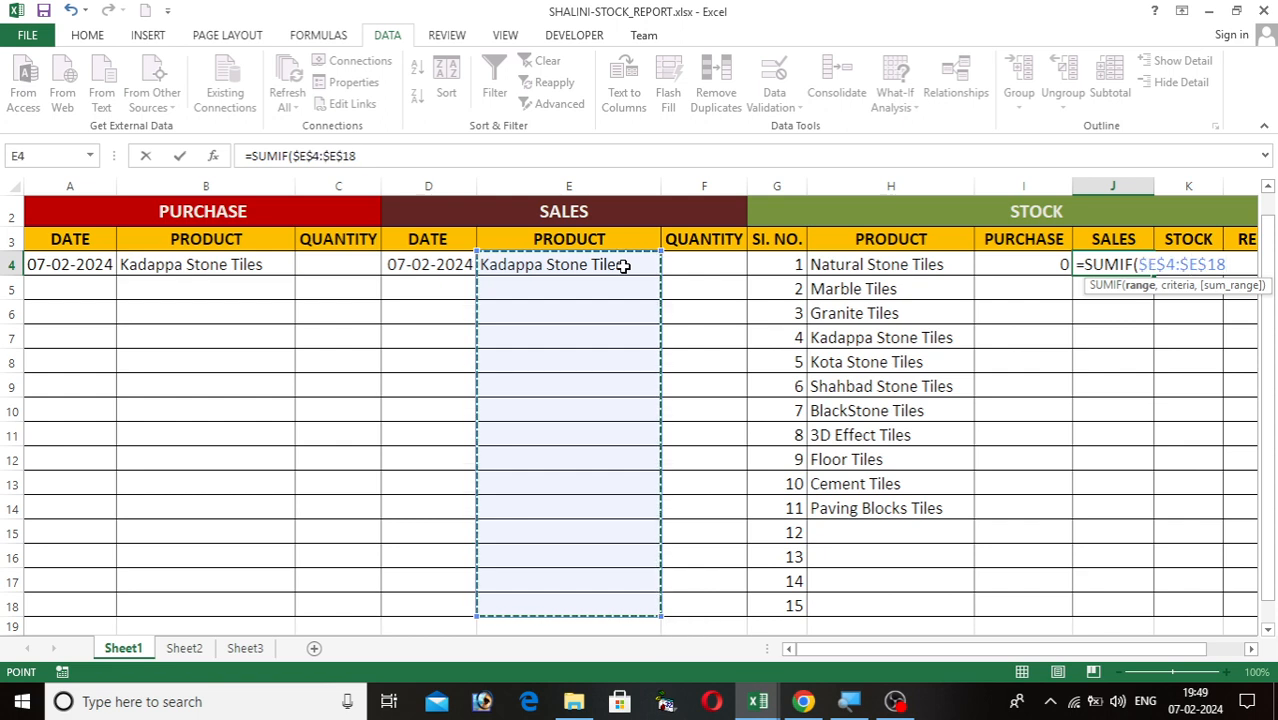
text(,)
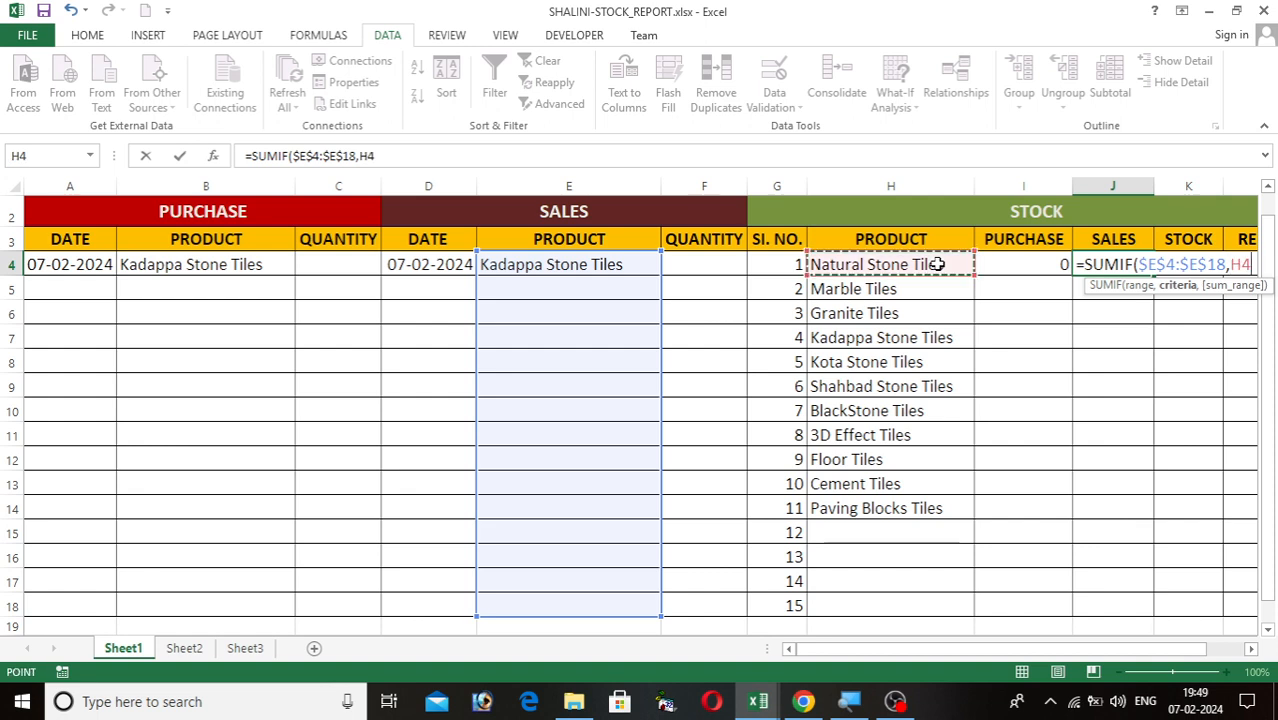
- Complete the SUMIF formula in J4 with H4 as the criteria and the Sales quantities $F$4:$F$18 as the absolute sum range
click(938, 264)
text(,)
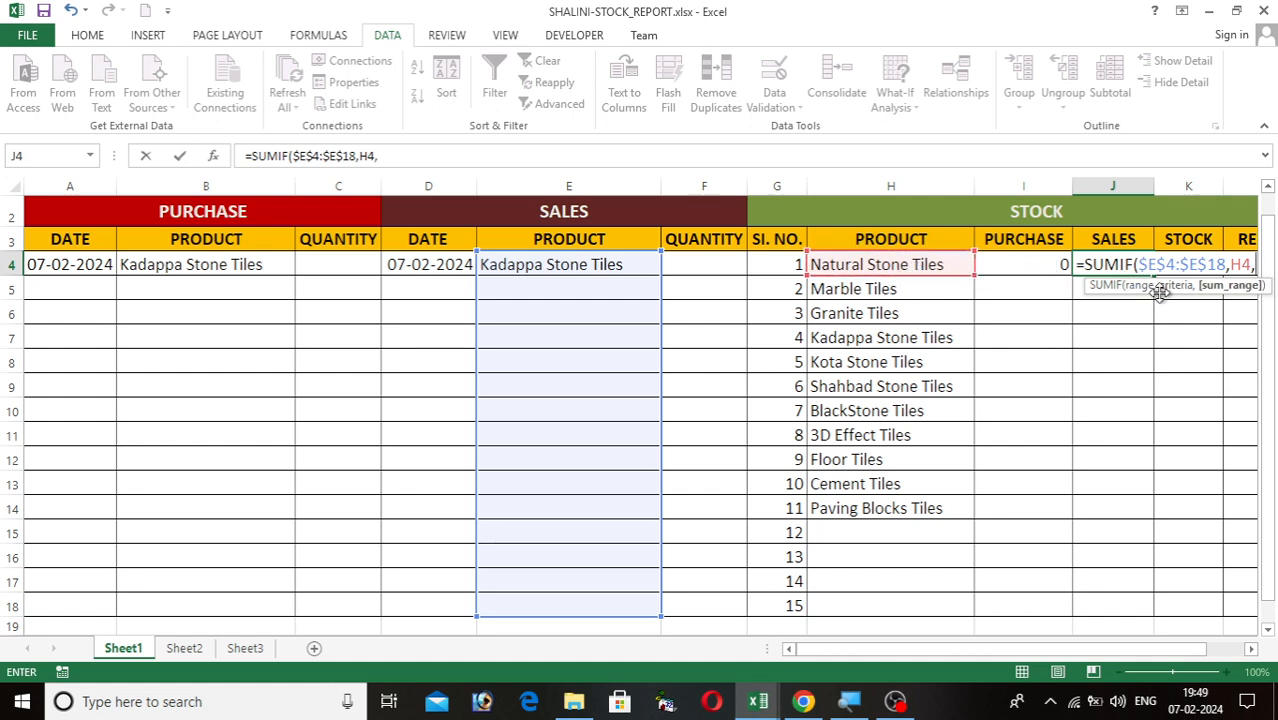
click(698, 264)
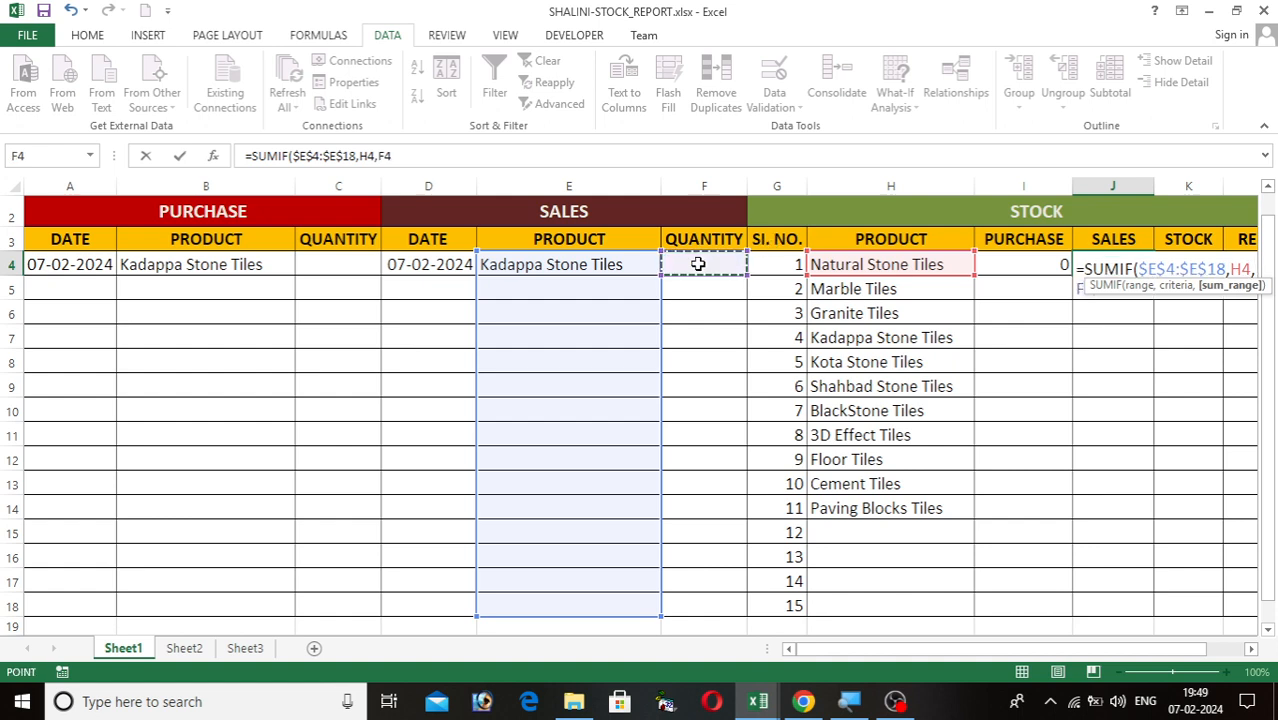
key(shift+Down)
key(shift+Down)
key(shift+Down)
key(shift+Down)
key(shift+Down)
key(shift+Down)
key(shift+Down)
key(shift+Down)
key(shift+Down)
key(shift+Down)
key(shift+Down)
key(shift+Down)
key(shift+Down)
key(shift+Down)
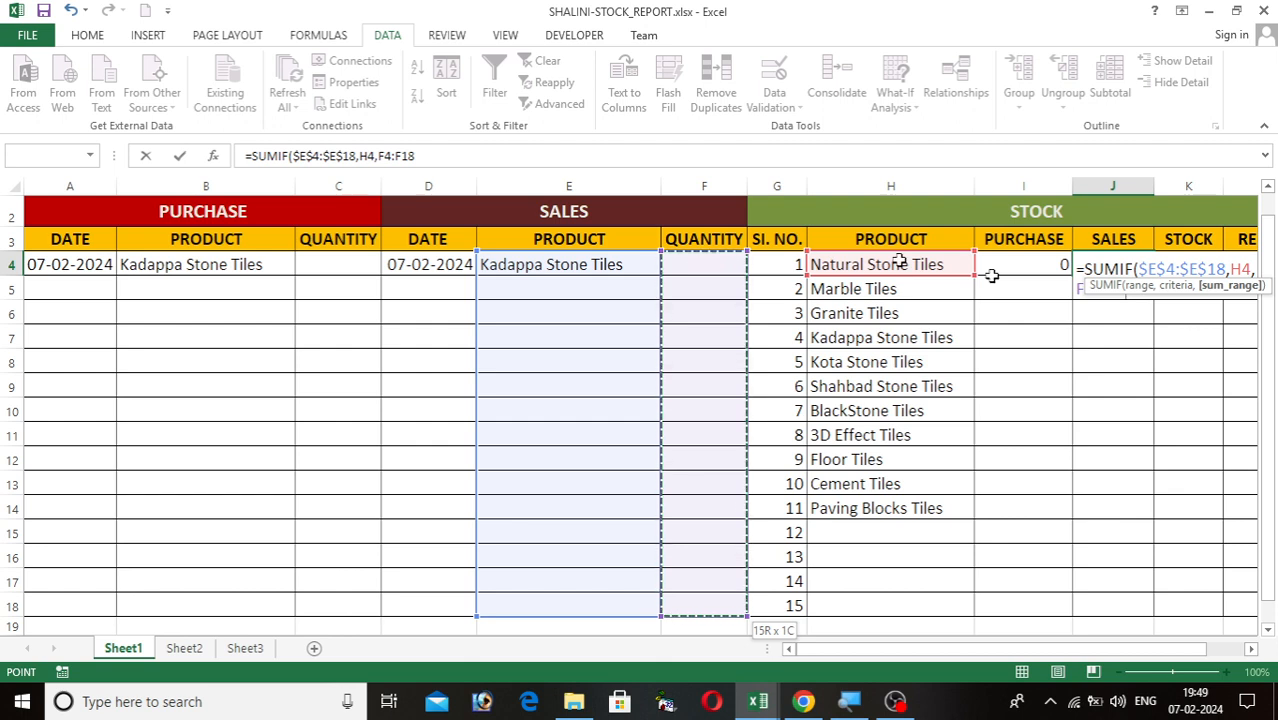
drag(1270, 426, 1274, 430)
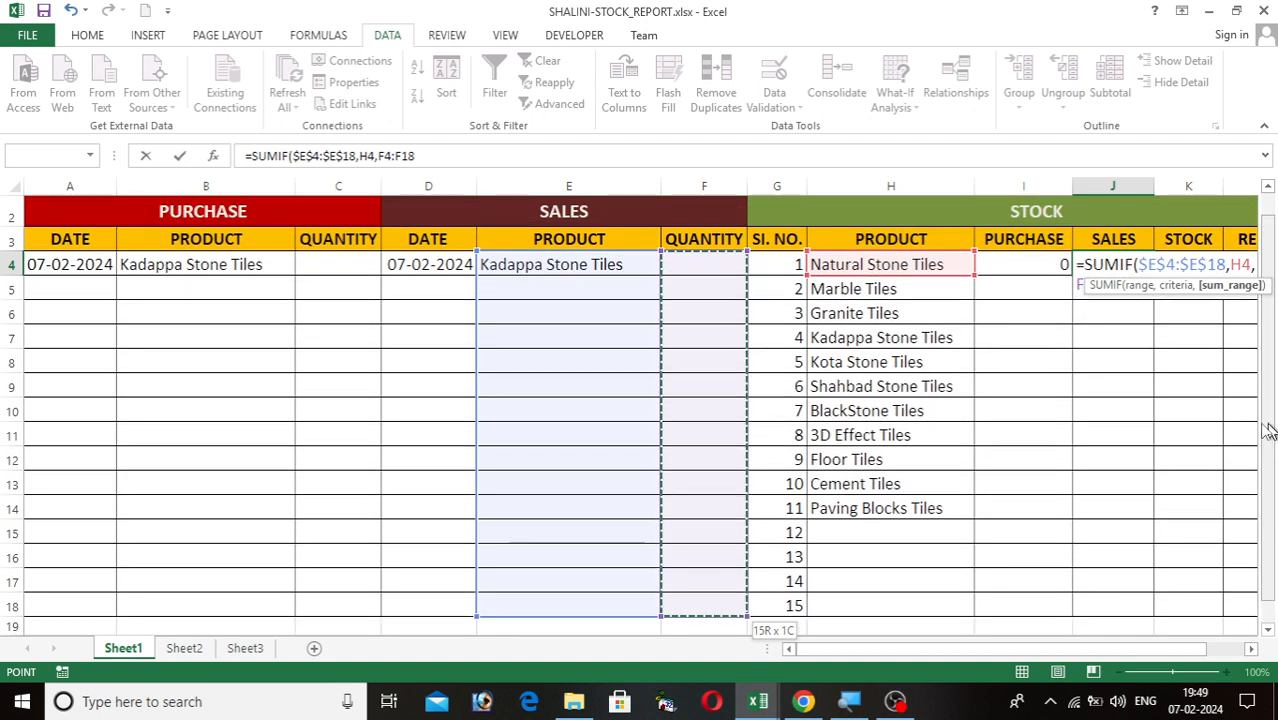
drag(1104, 654, 1190, 648)
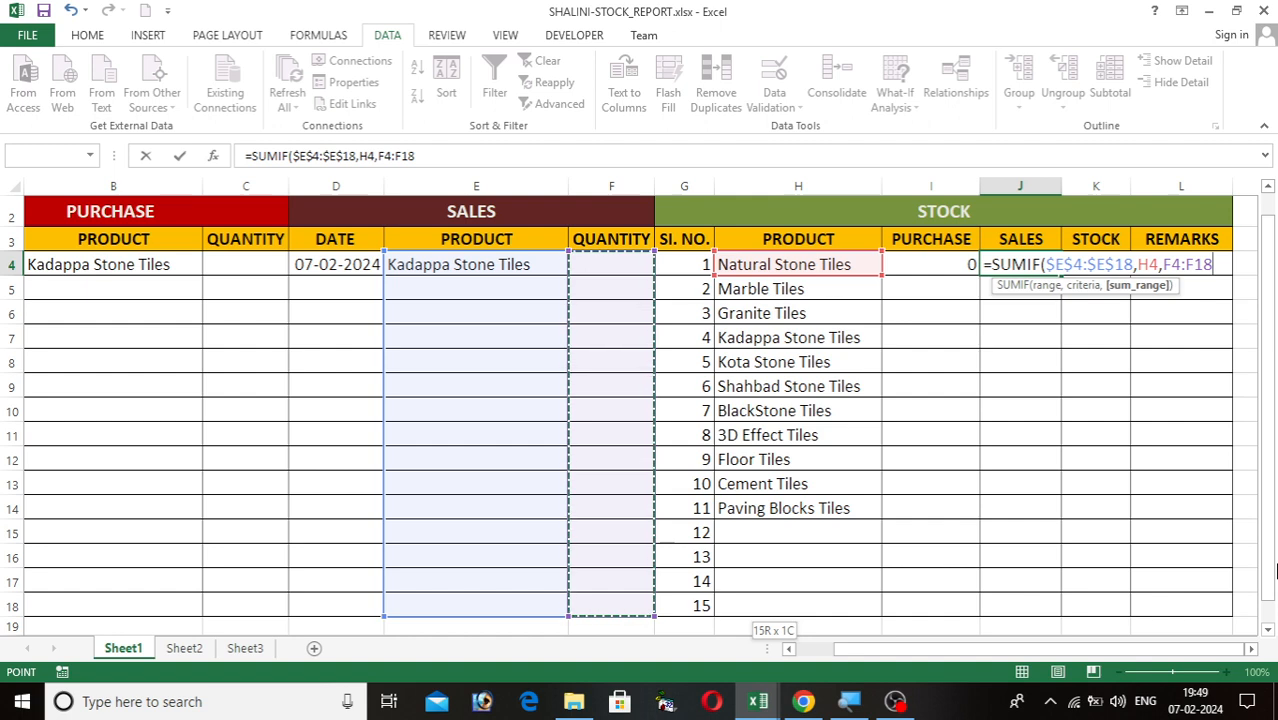
key(F4)
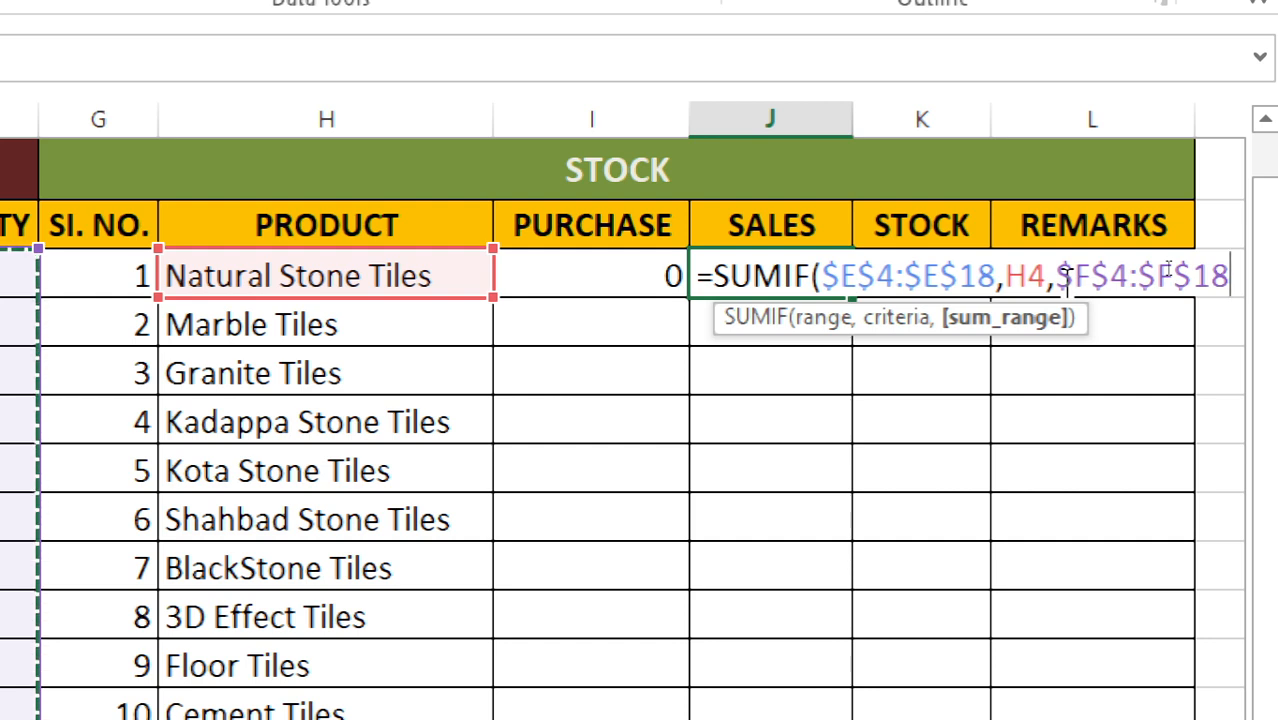
text())
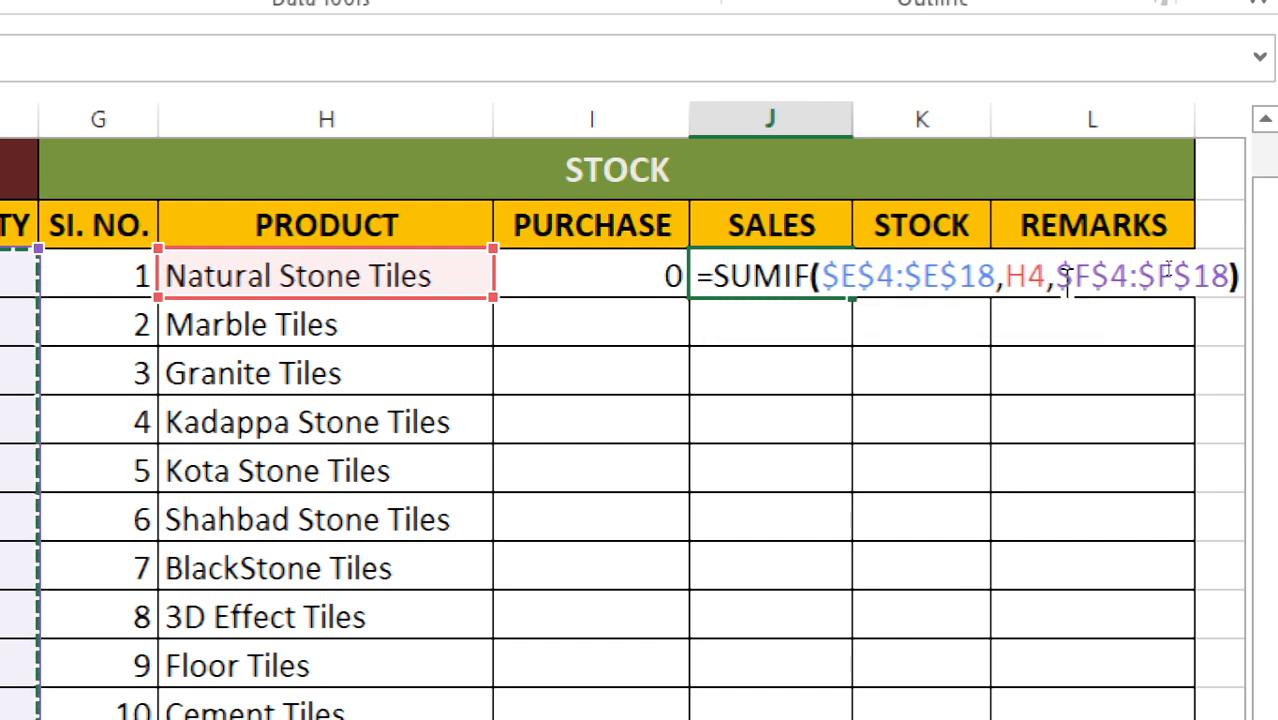
key(ctrl+Return)
key(Return)
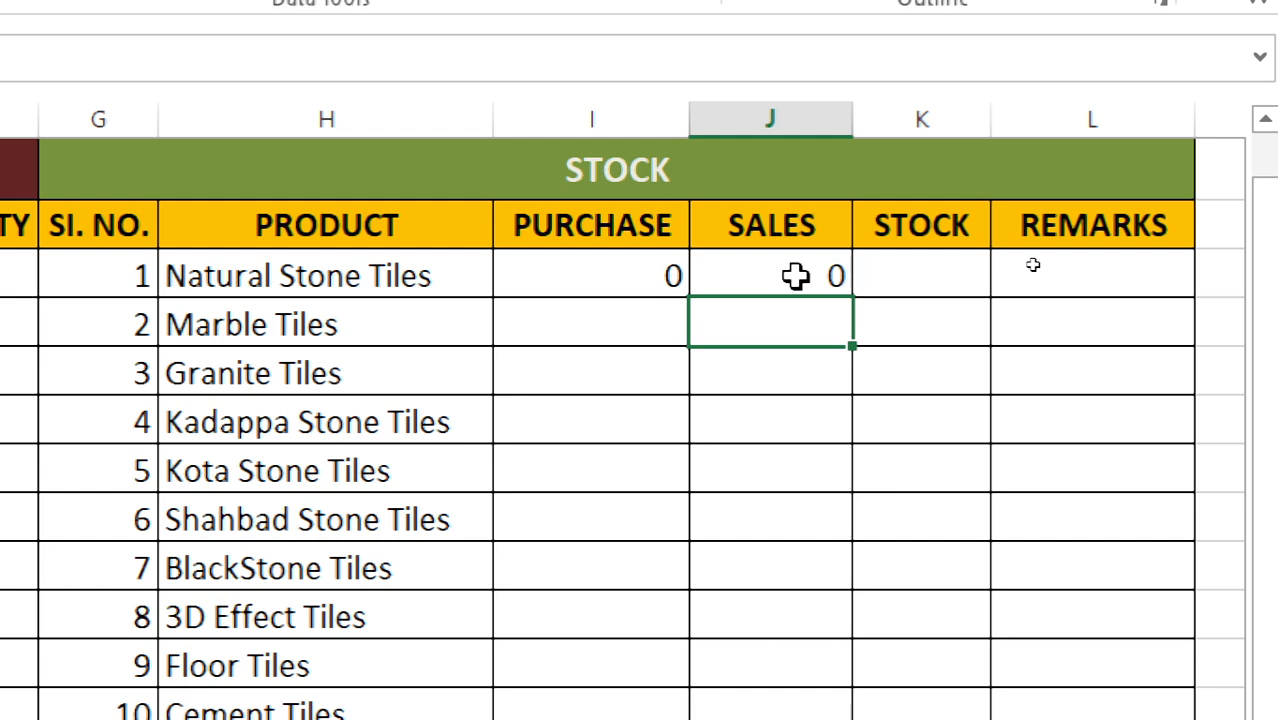
click(795, 276)
double_click(797, 276)
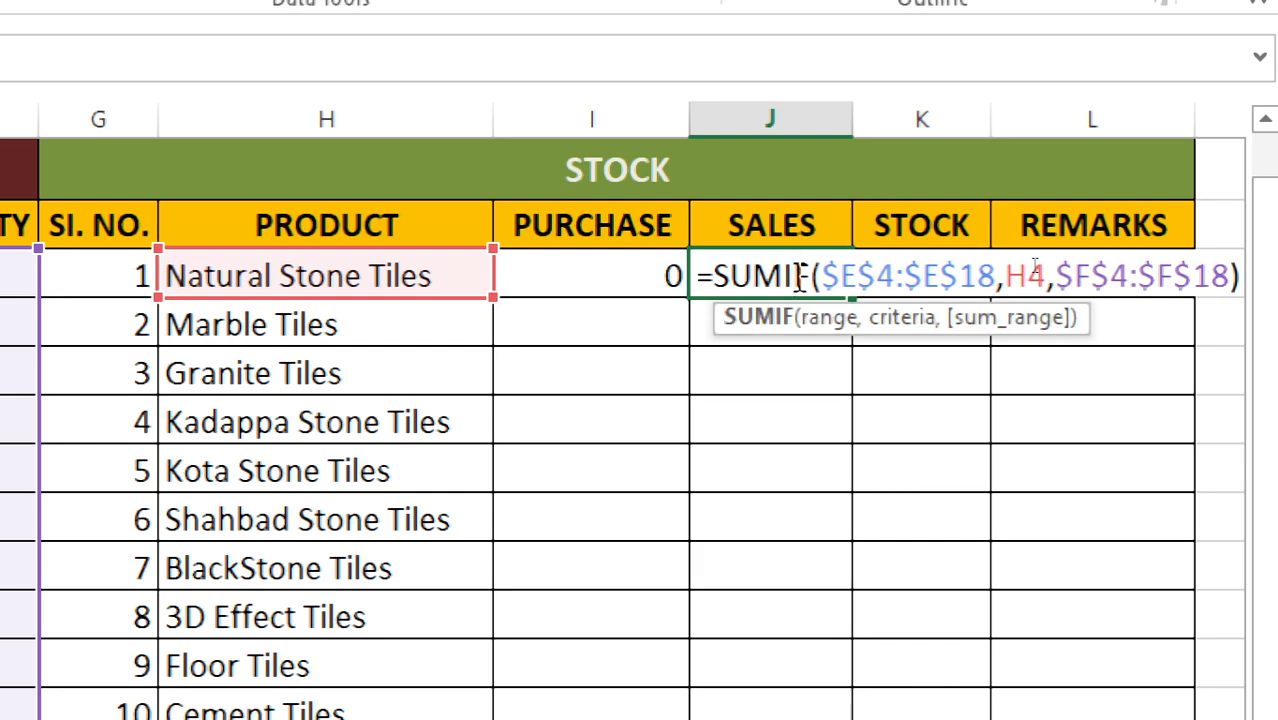
key(Escape)
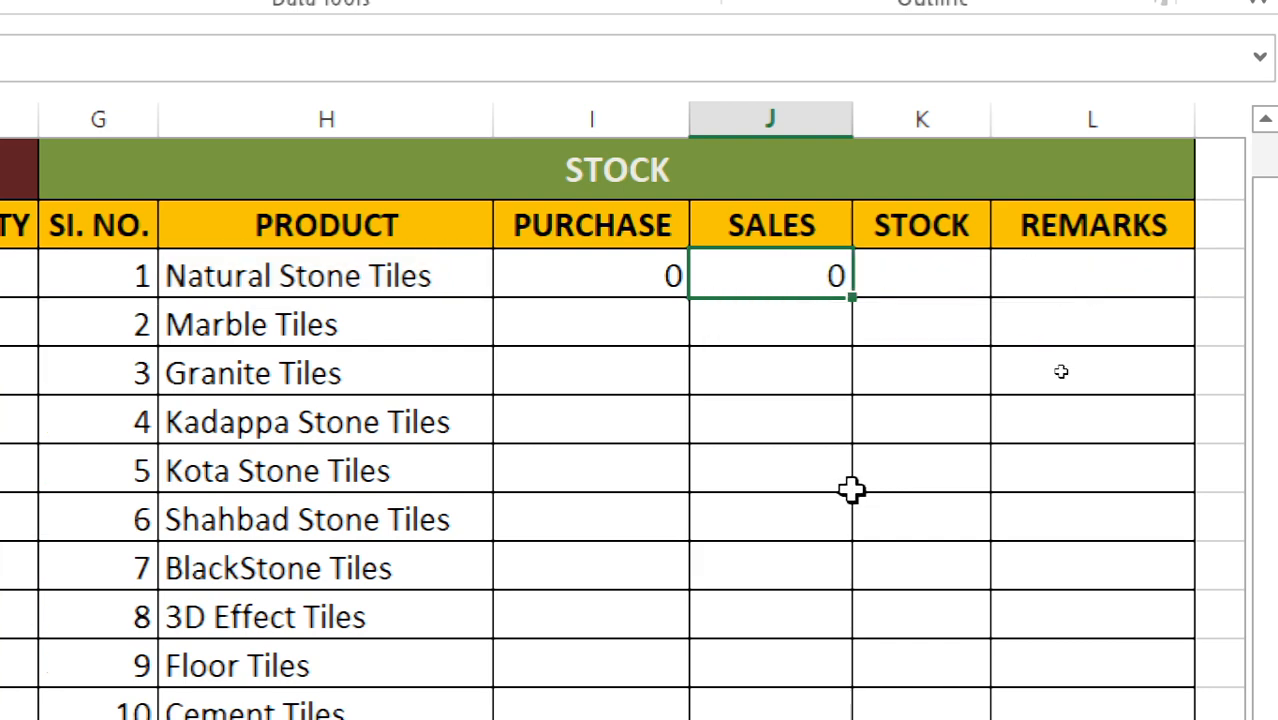
key(Return)
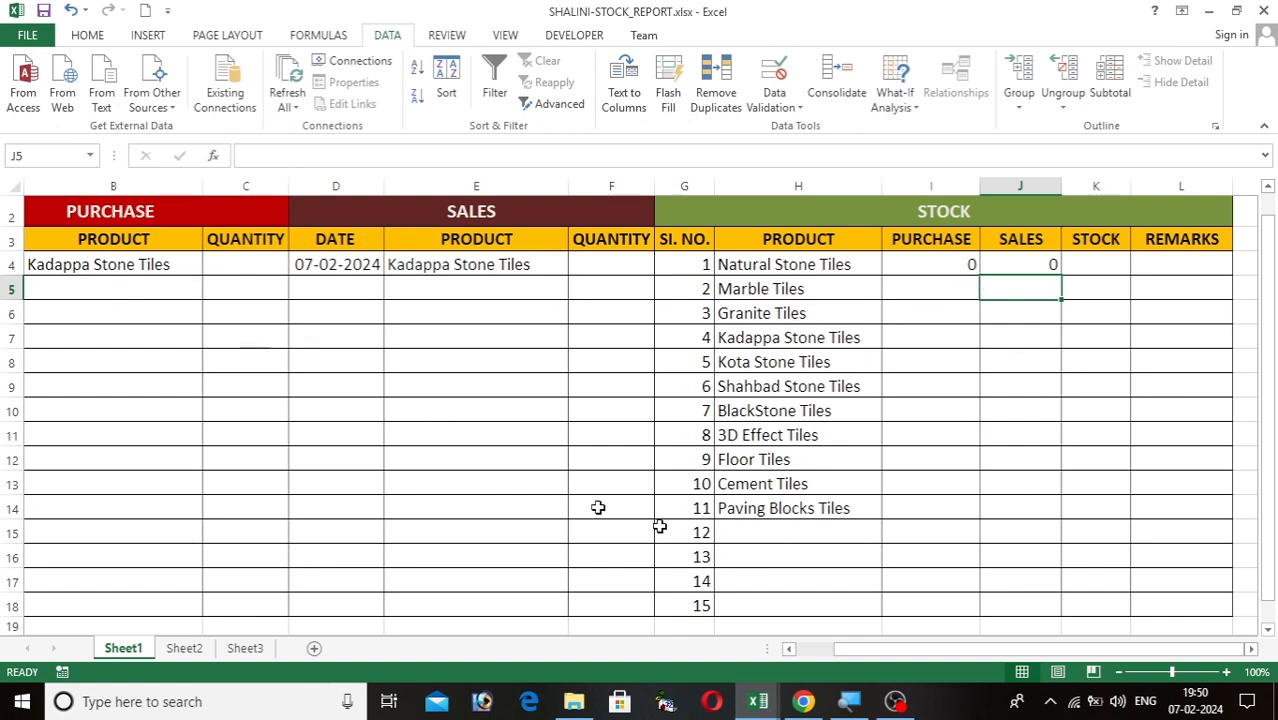
- Set the first Purchase entry in row 4 to Natural Stone Tiles with a quantity of 30
drag(876, 649, 830, 660)
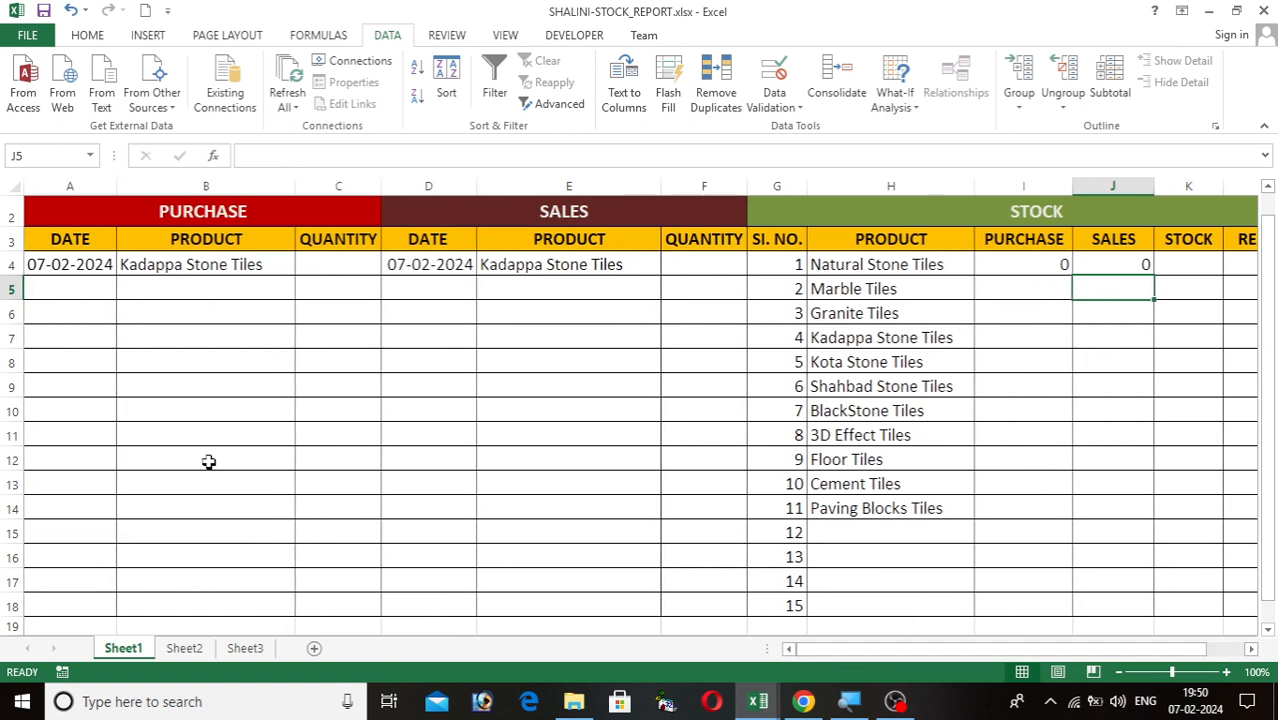
click(280, 268)
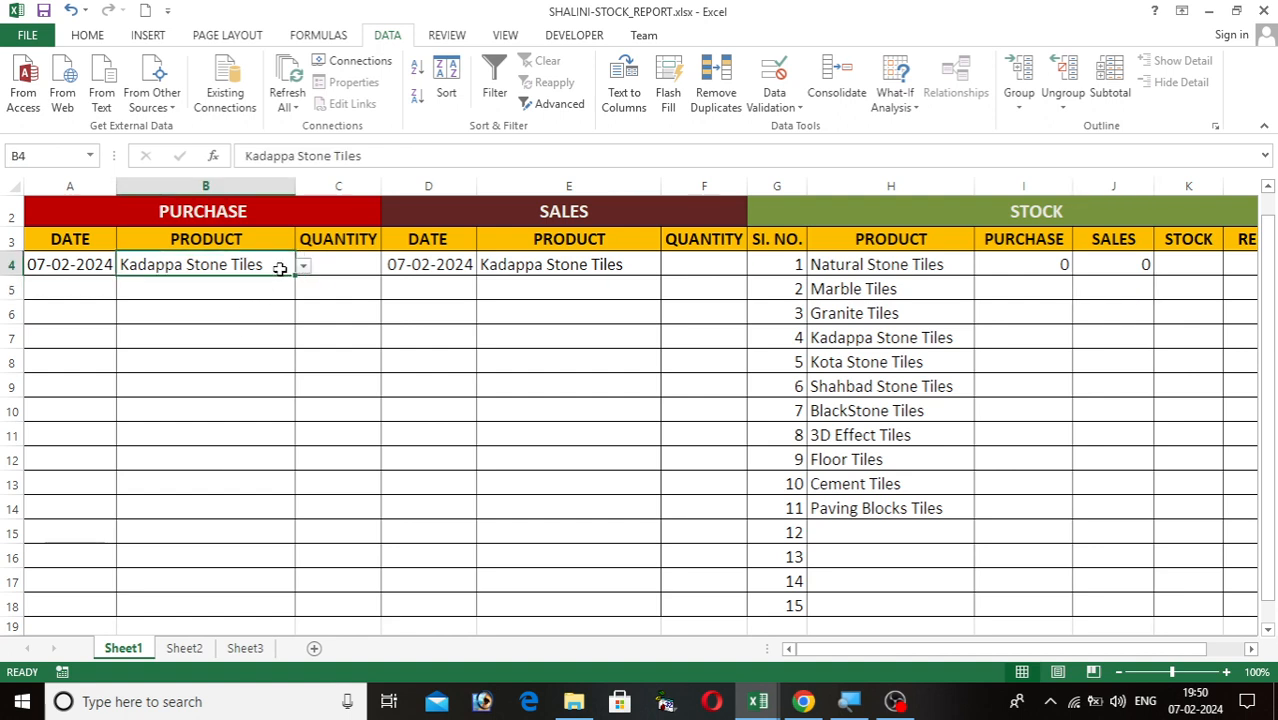
click(304, 268)
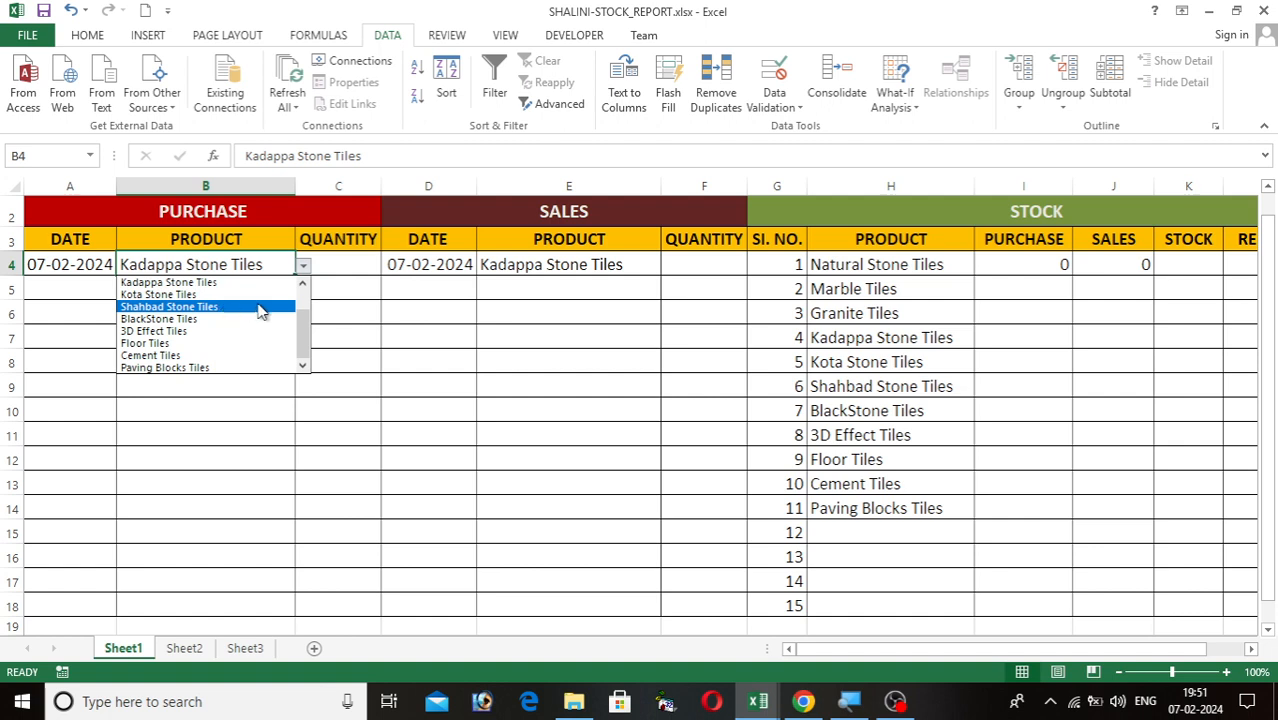
scroll(225, 330, up, 1)
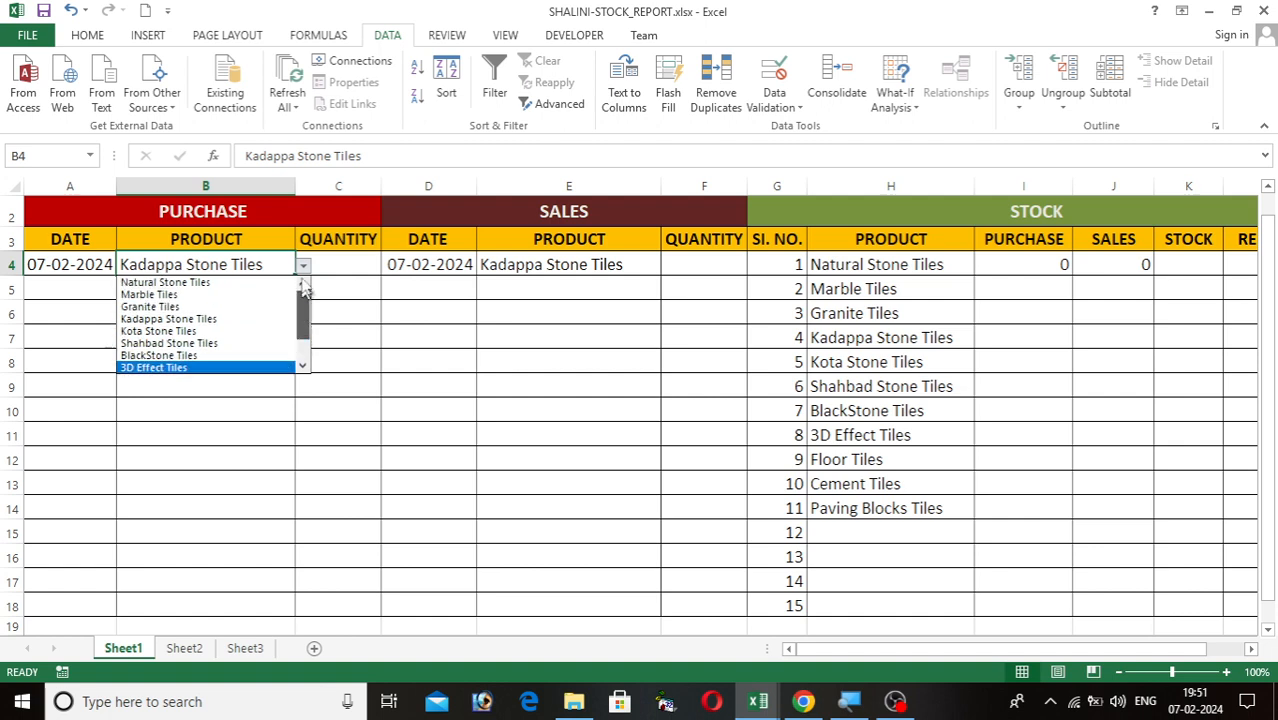
click(231, 284)
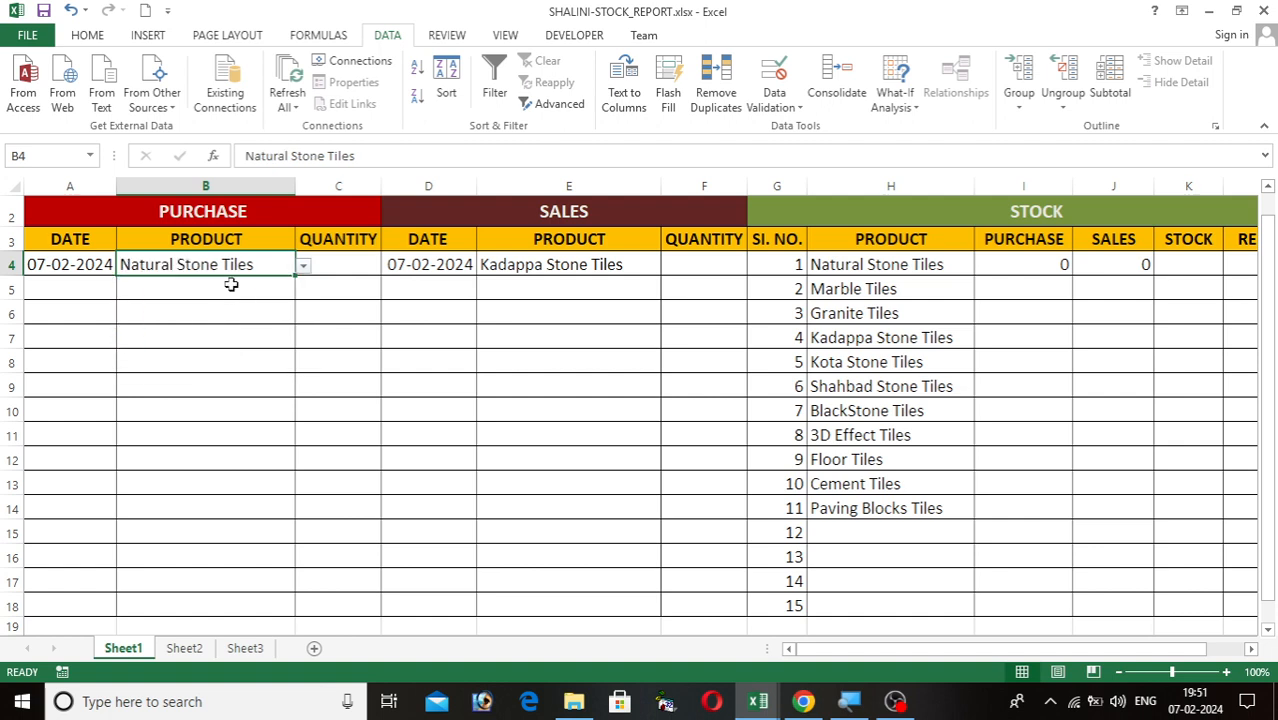
click(367, 260)
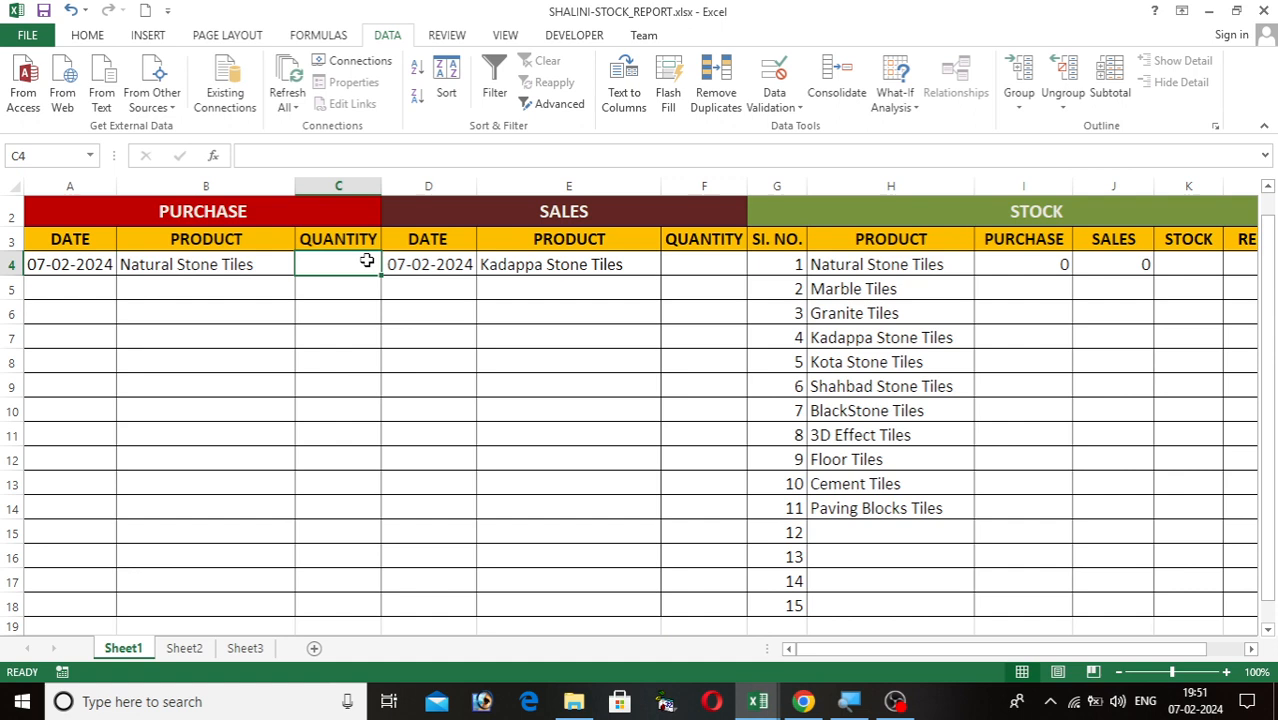
text(30)
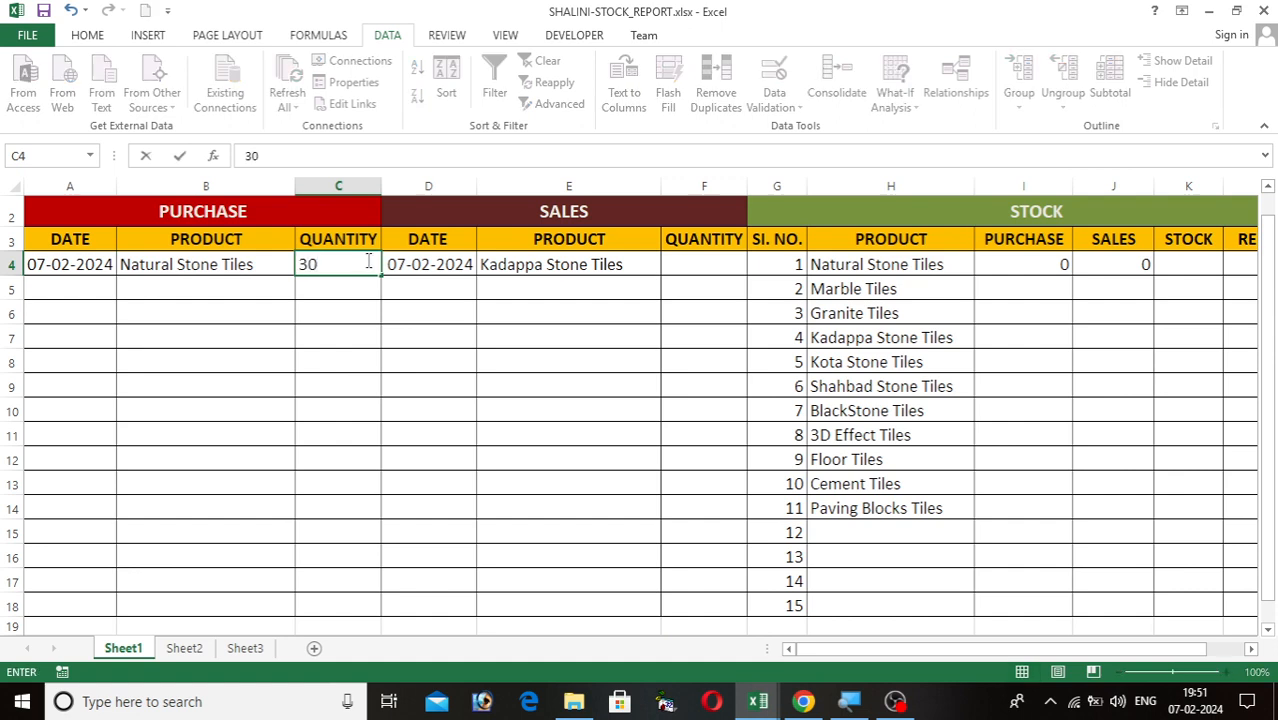
key(Tab)
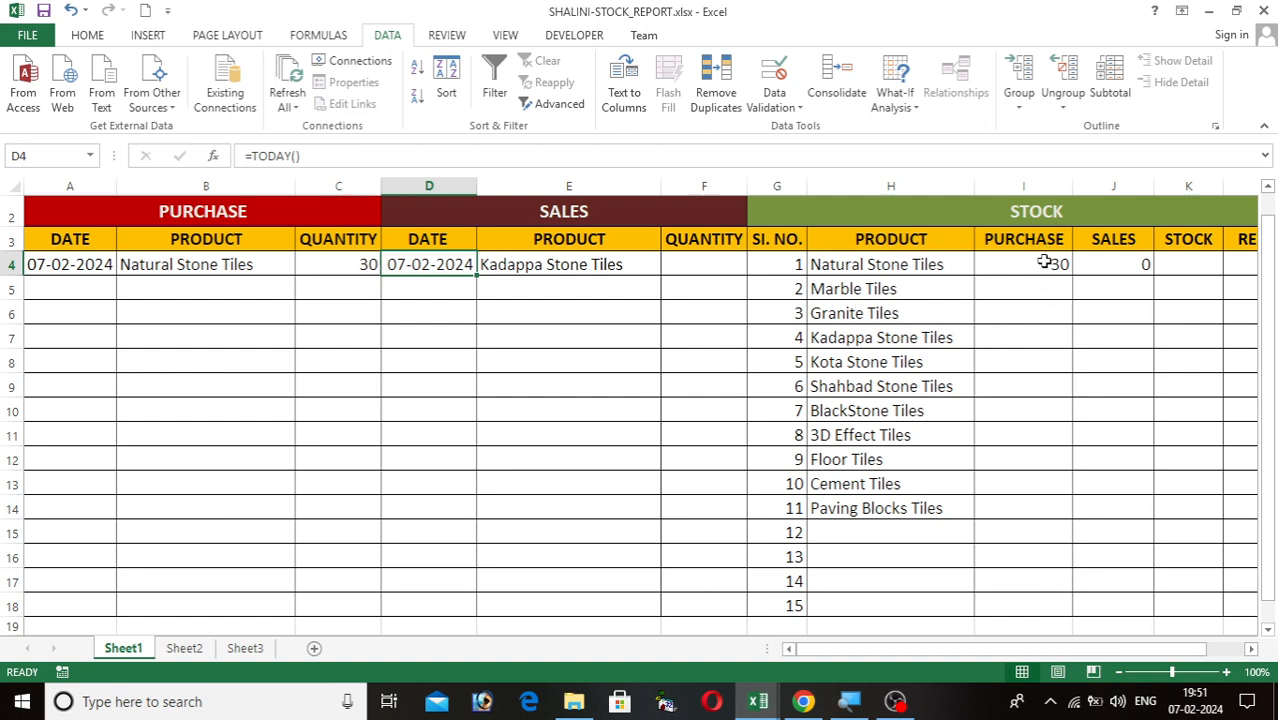
- Add a second Purchase entry in row 5 for Kadappa Stone Tiles with a quantity of 20
click(231, 287)
click(302, 290)
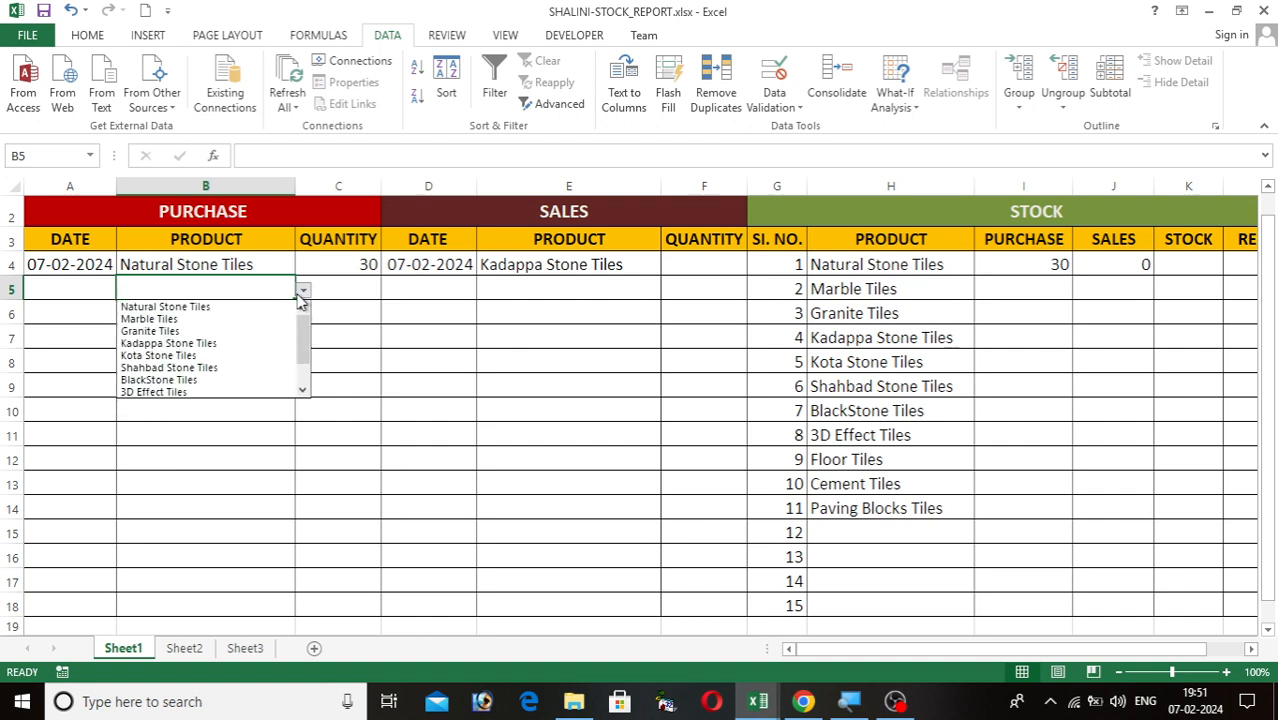
click(260, 344)
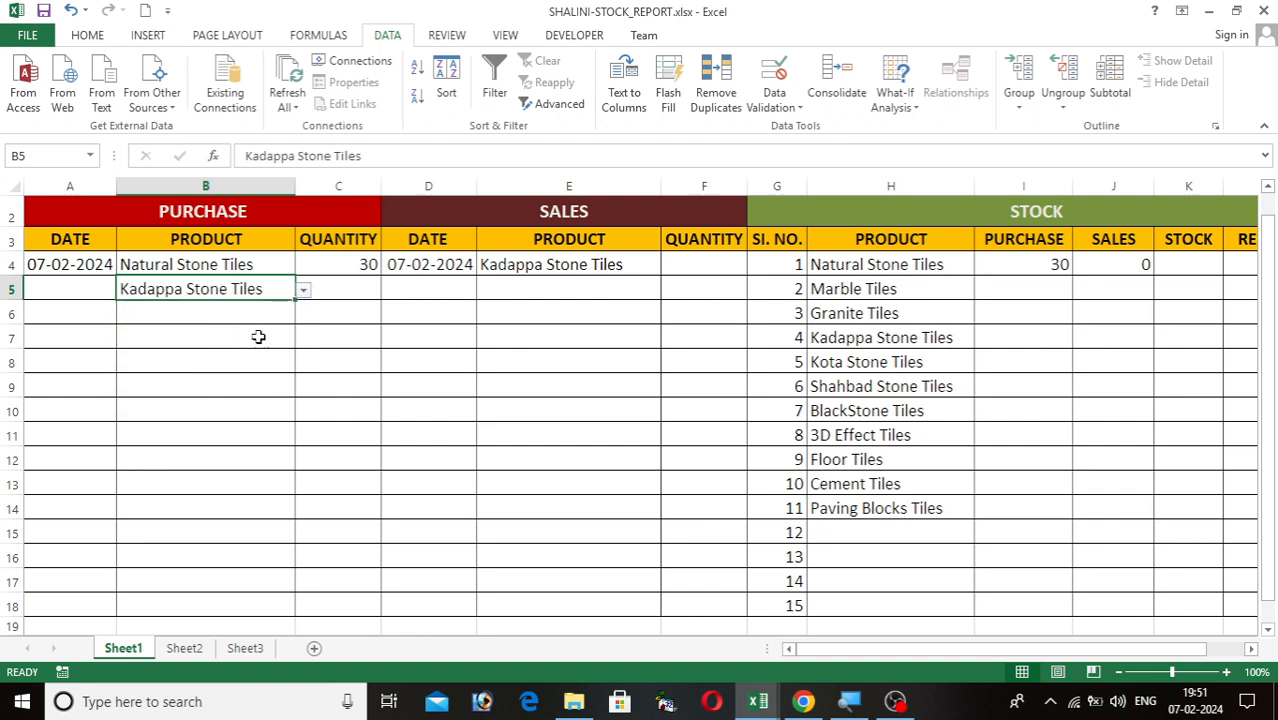
key(Tab)
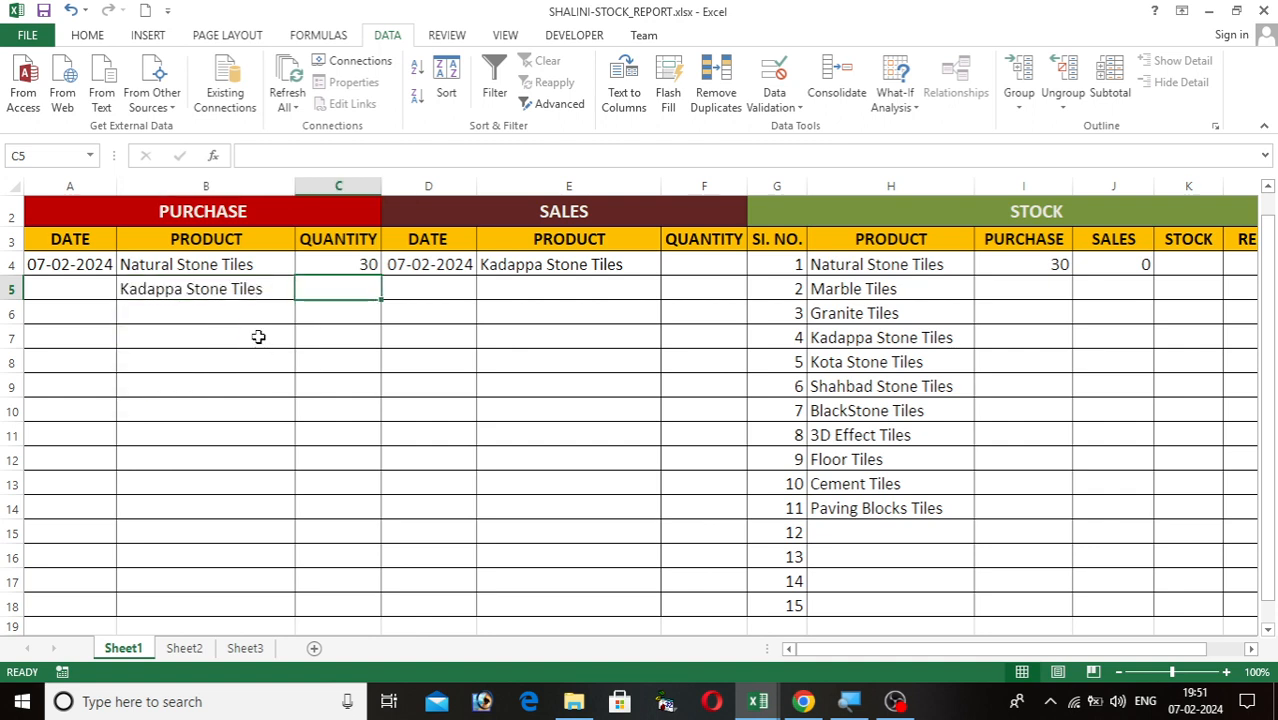
text(2)
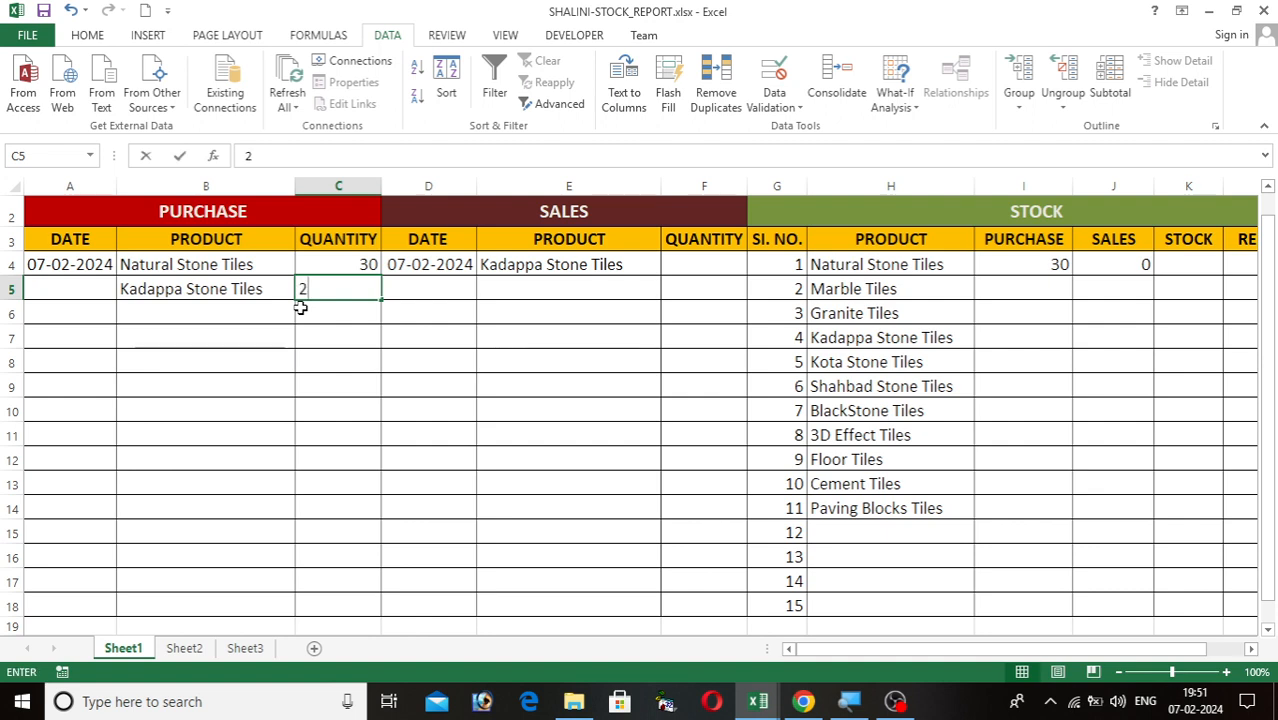
text(0)
key(Tab)
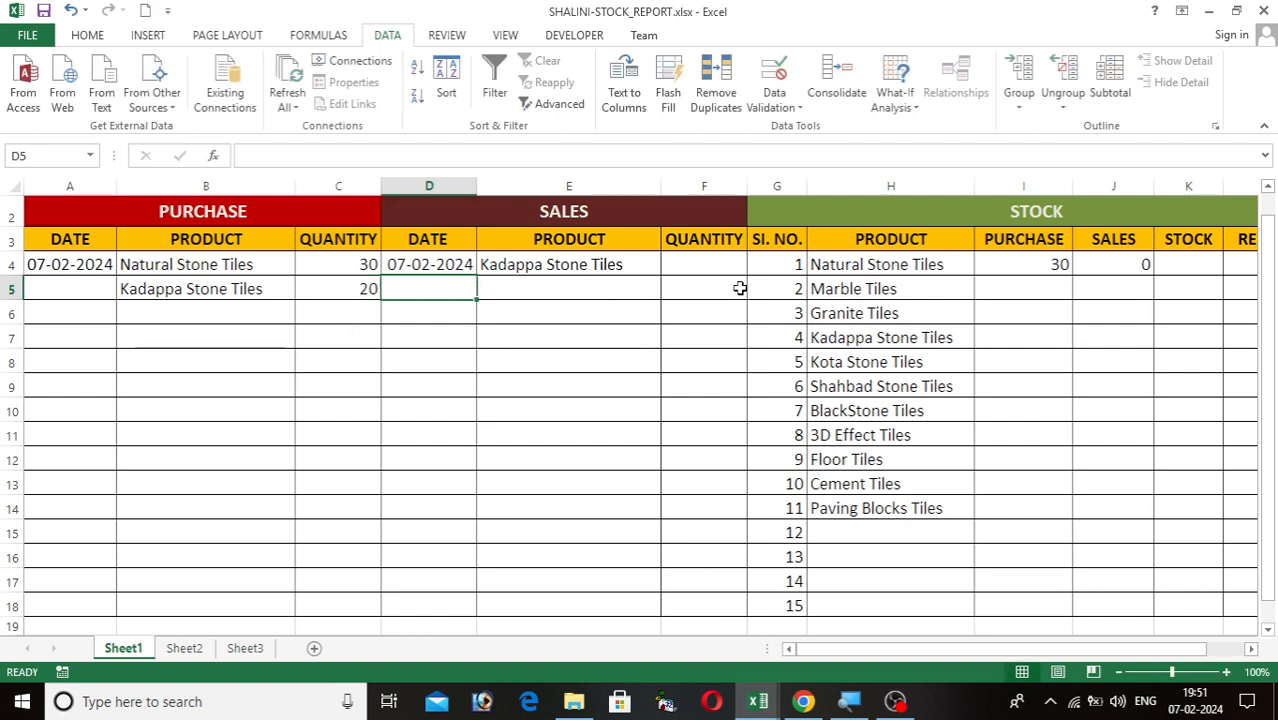
- Fill the SUMIF formula from I4 down the Stock section's Purchase column to I18
click(1005, 287)
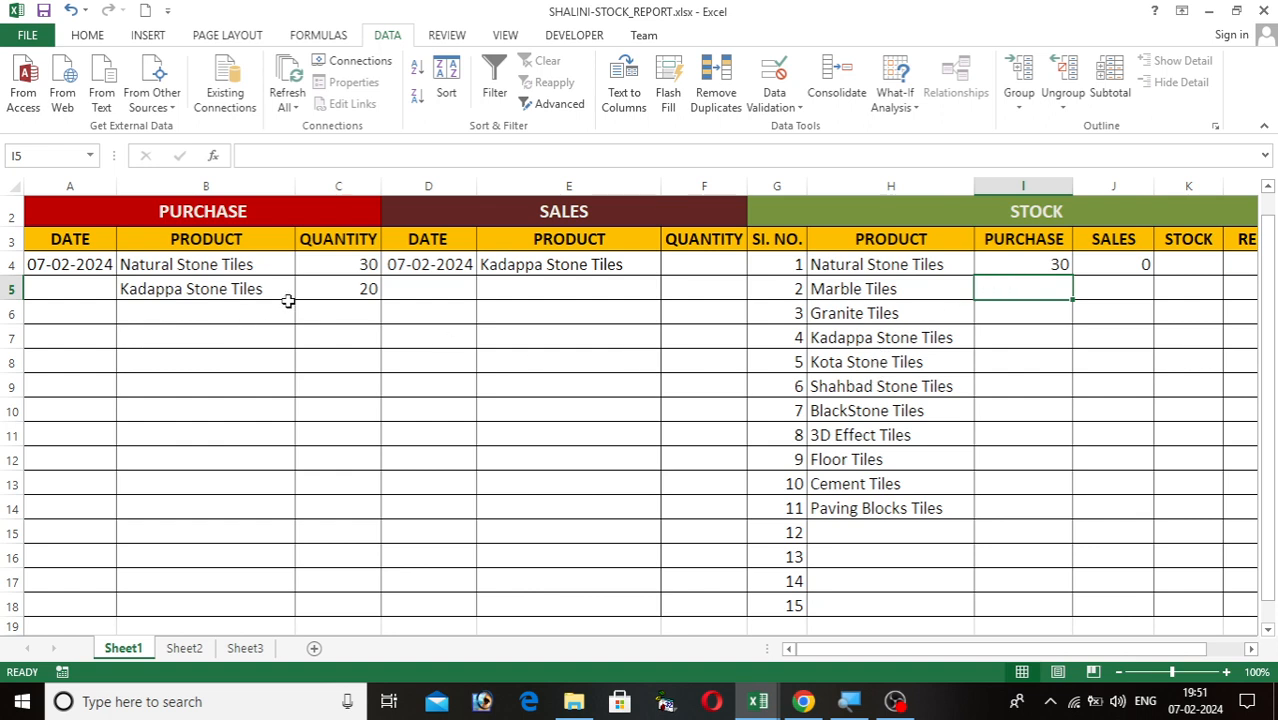
click(1027, 258)
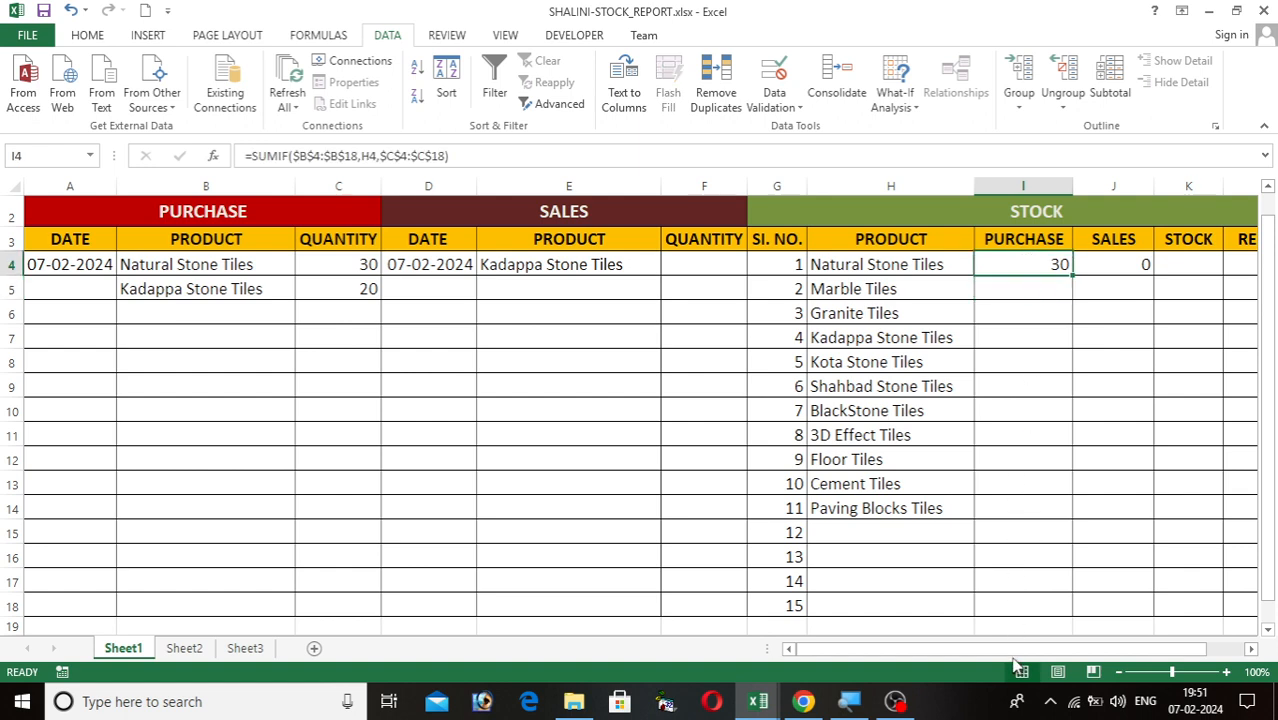
drag(1073, 275, 1061, 608)
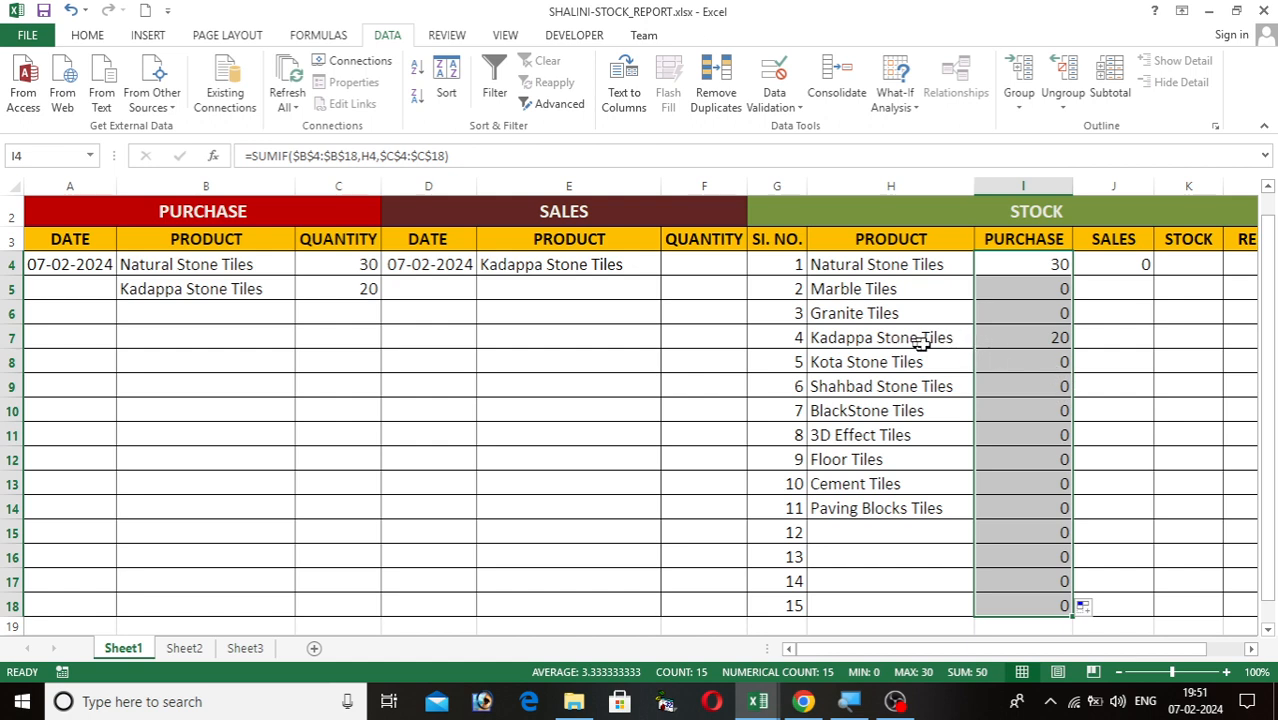
click(336, 288)
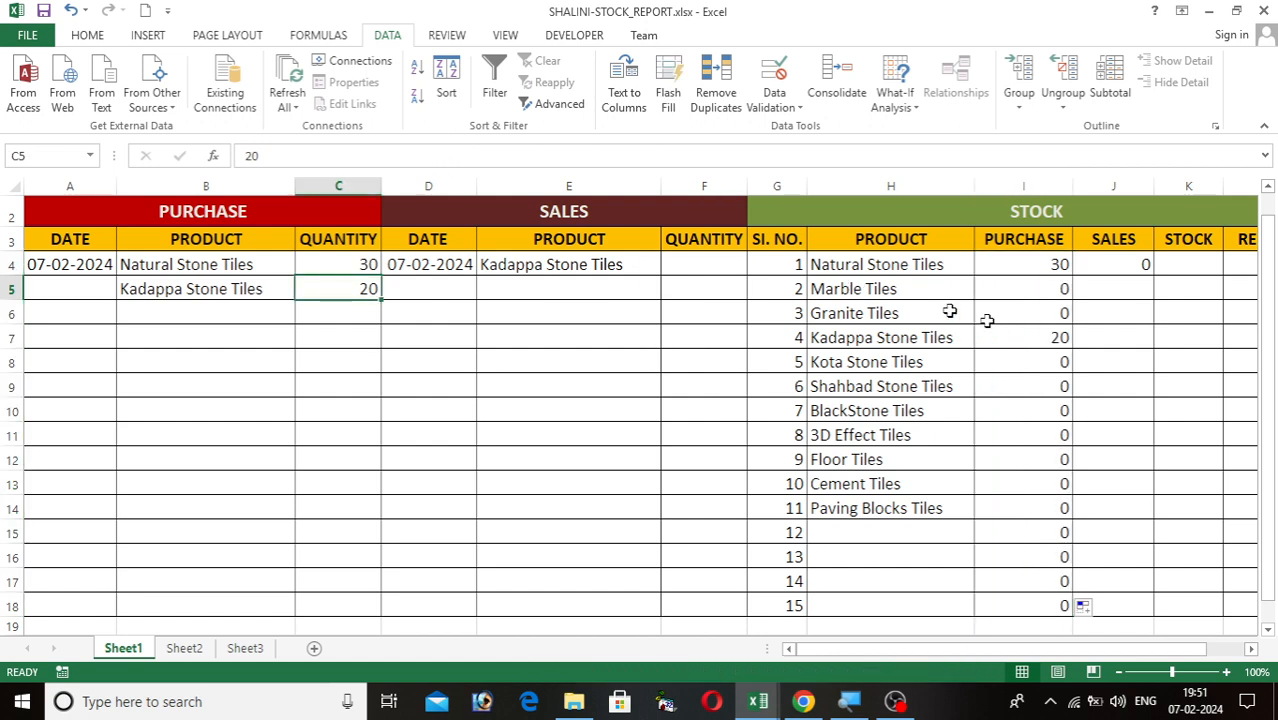
- Add a third Purchase entry in row 6 for Natural Stone Tiles with a quantity of 10
click(1059, 343)
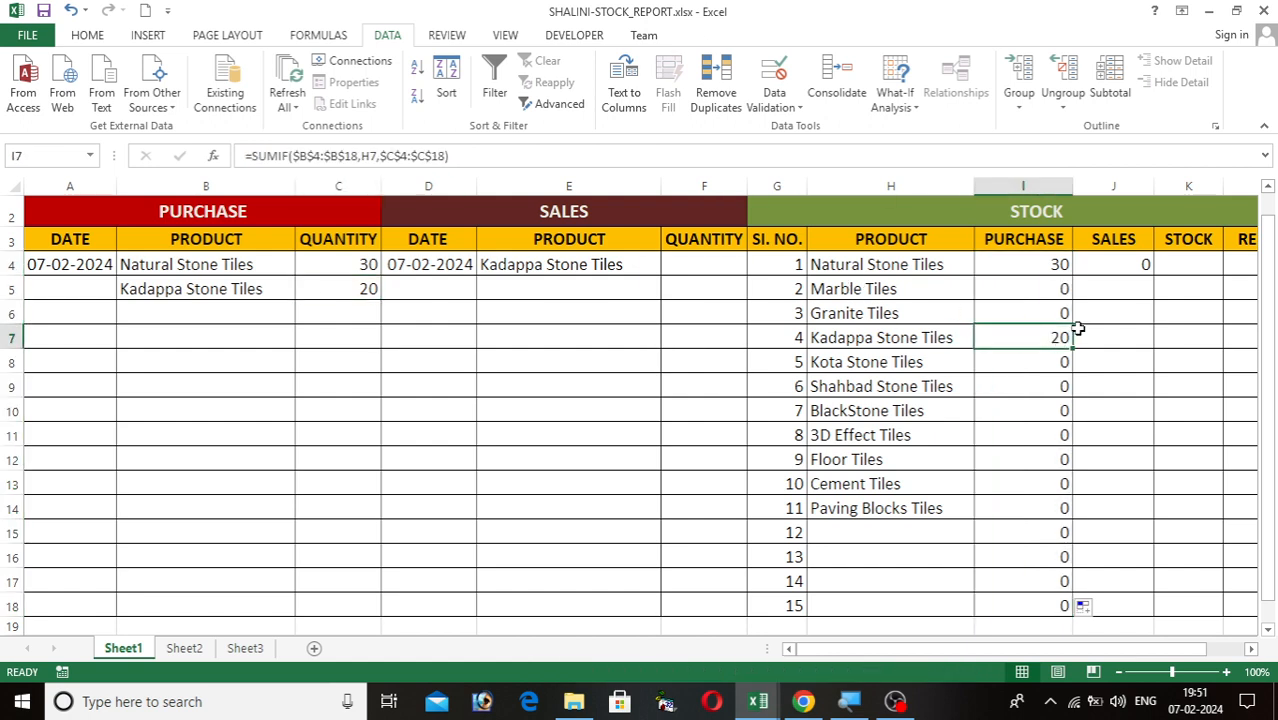
click(228, 318)
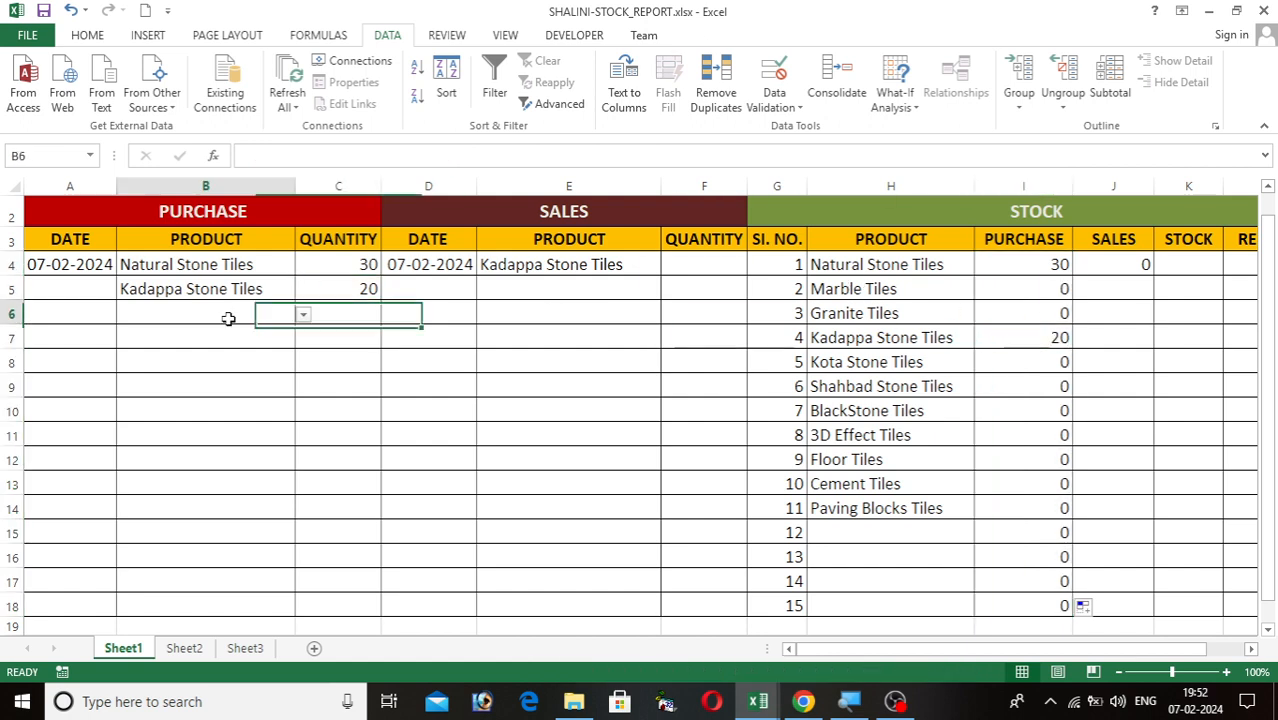
click(303, 315)
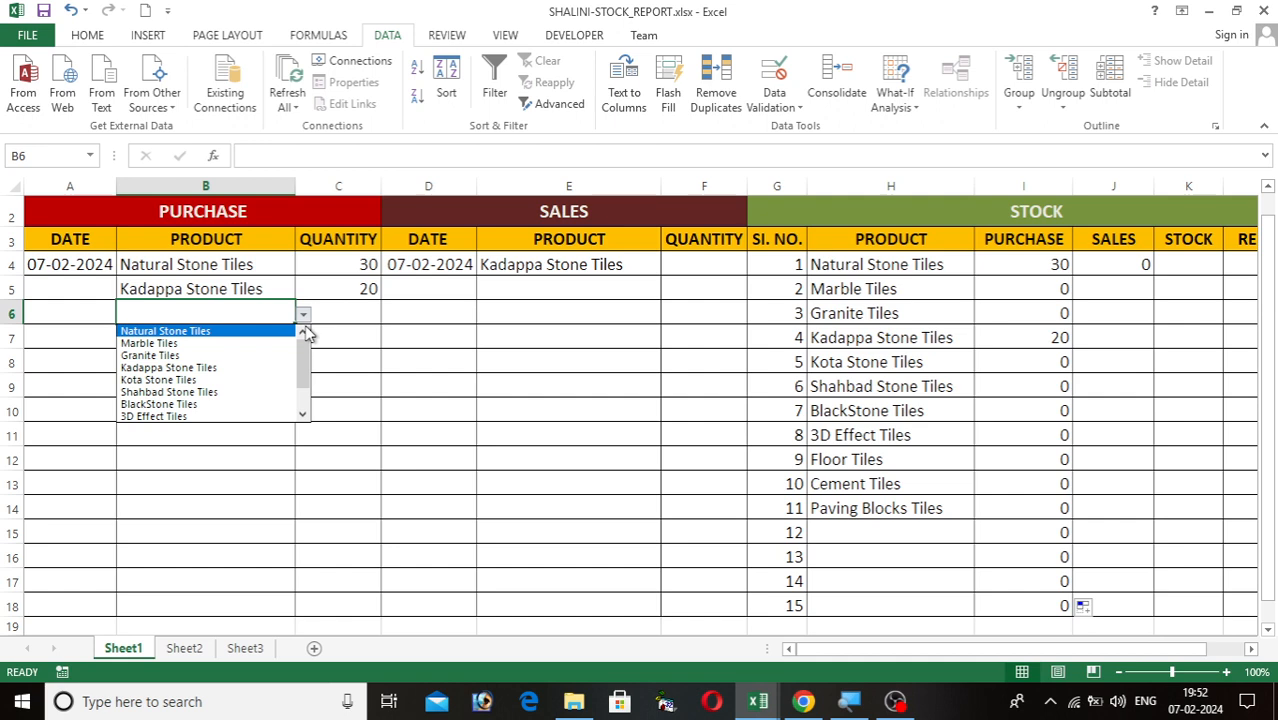
click(275, 331)
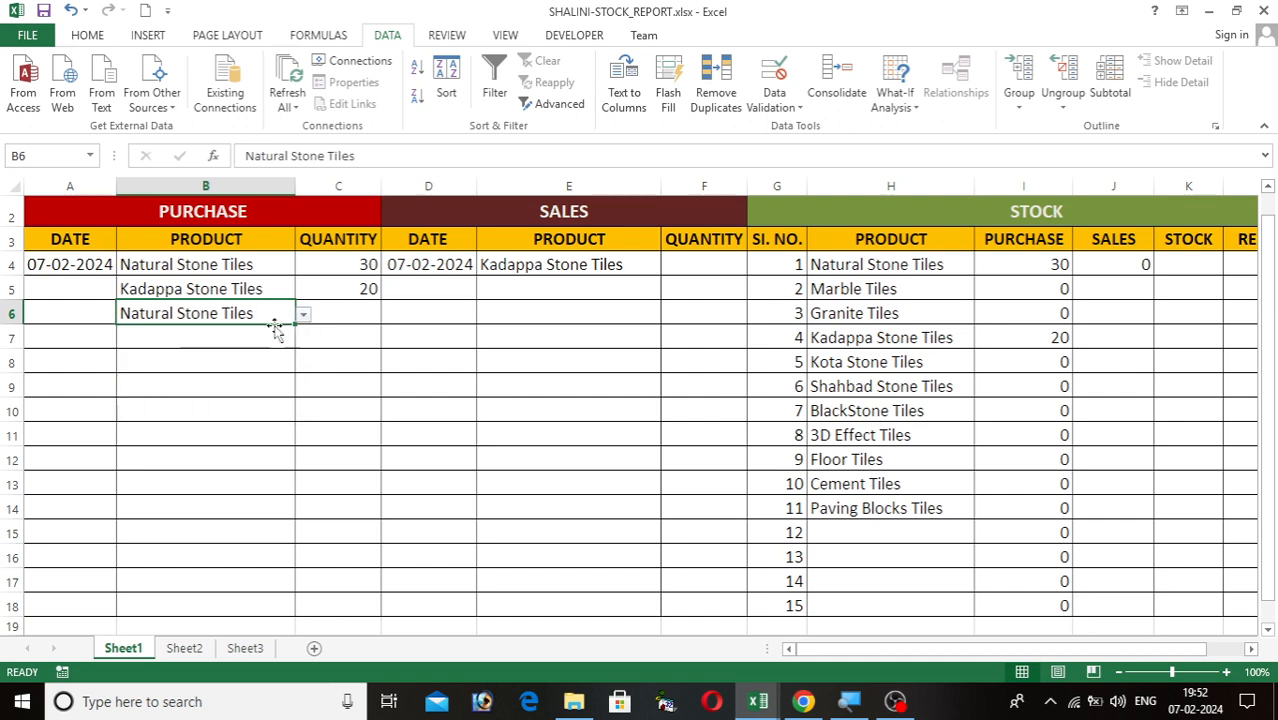
click(350, 313)
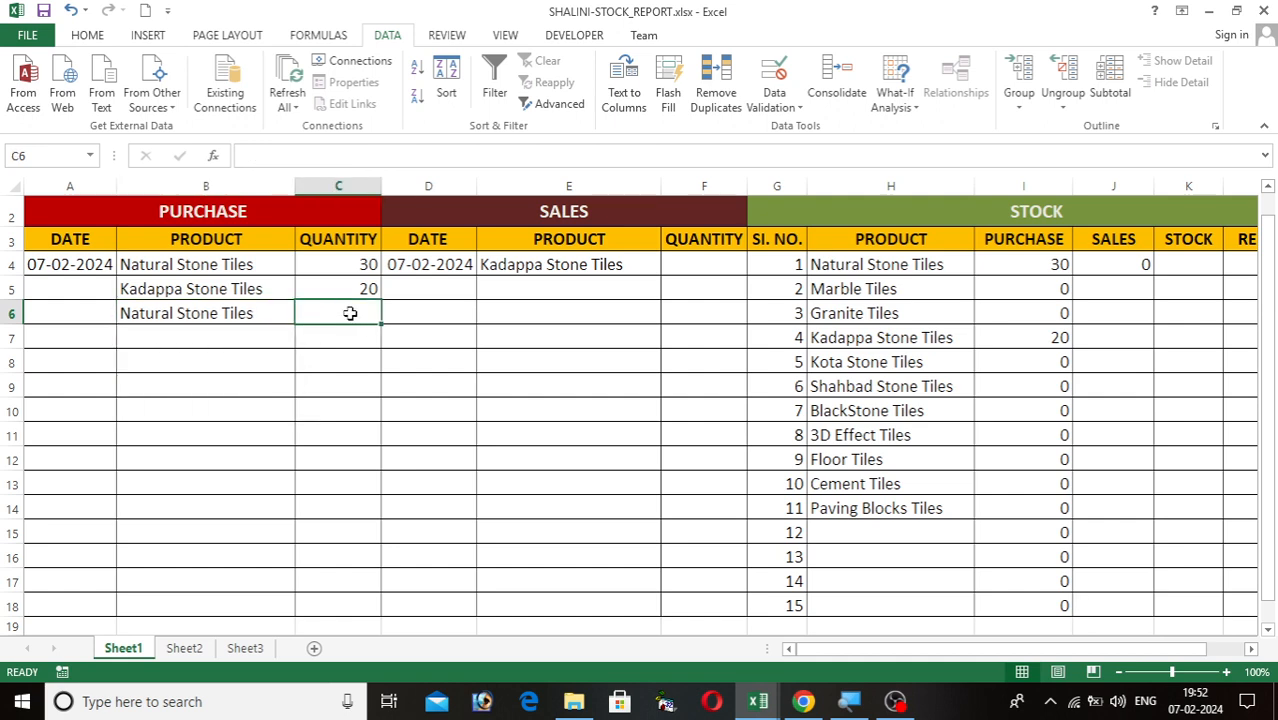
text(10)
key(Tab)
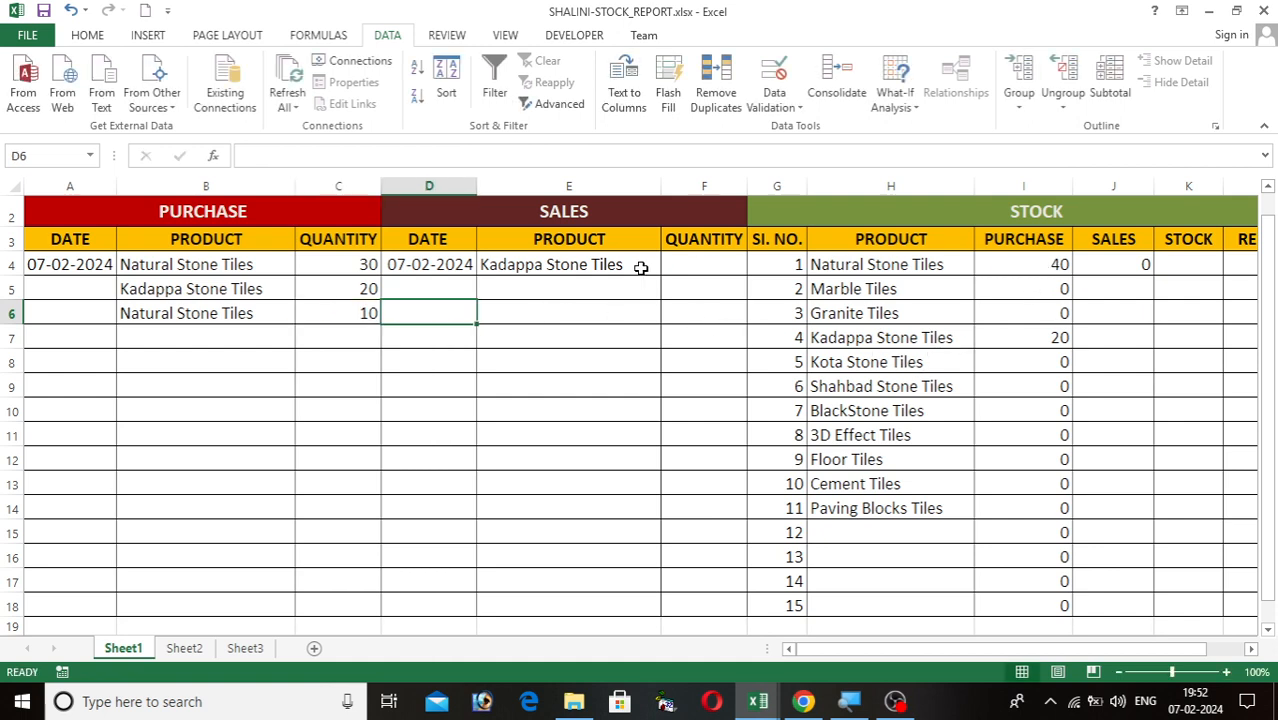
click(320, 264)
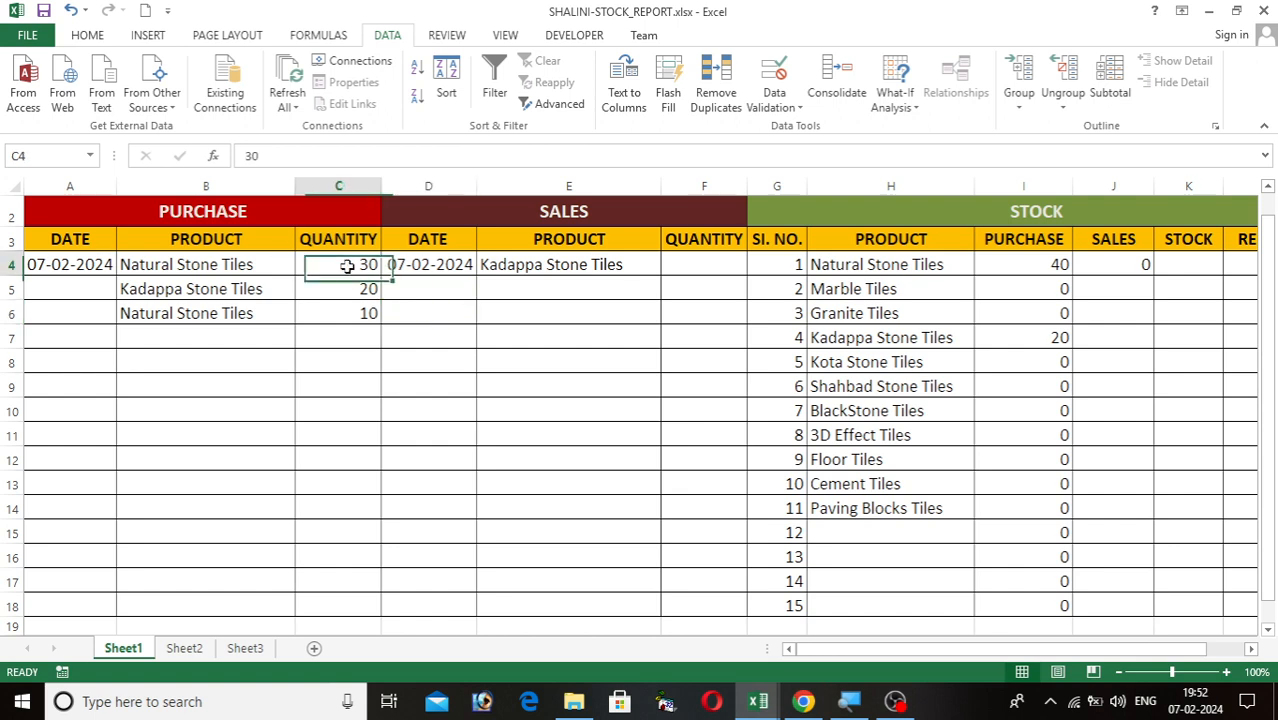
click(337, 320)
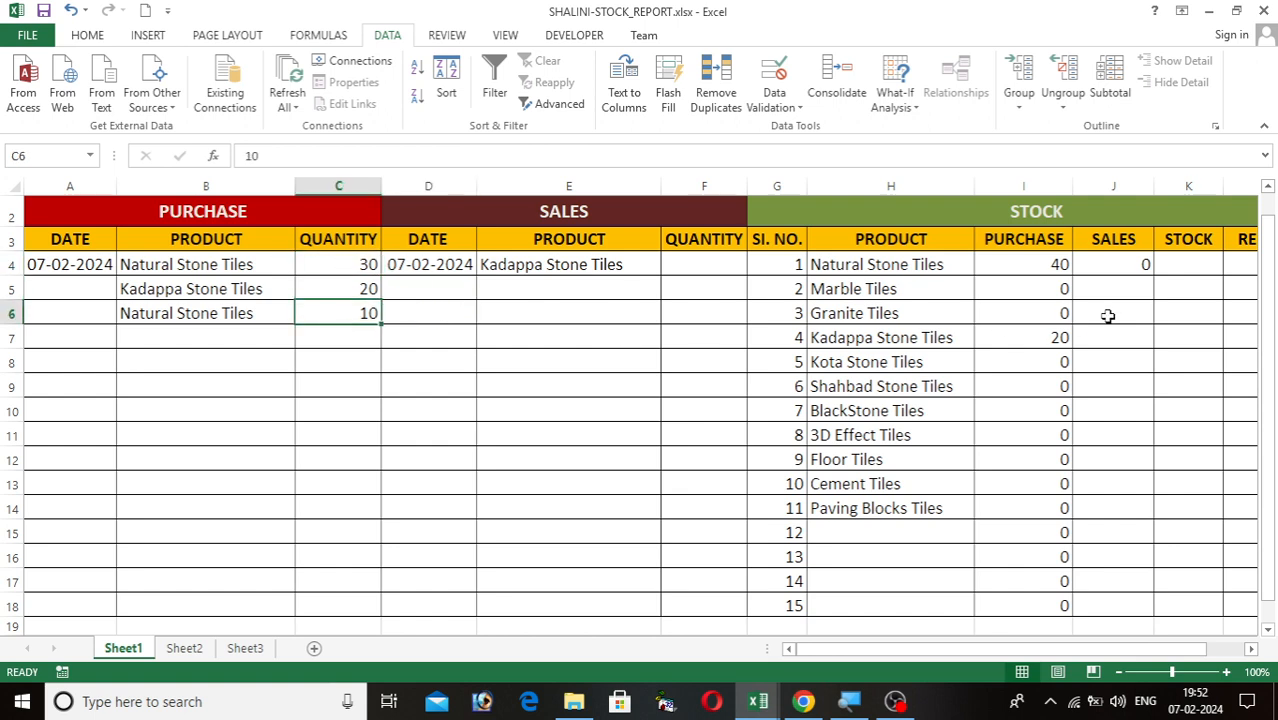
- Fill the TODAY date formula from A4 down the Purchase section's Date column to A6
click(102, 264)
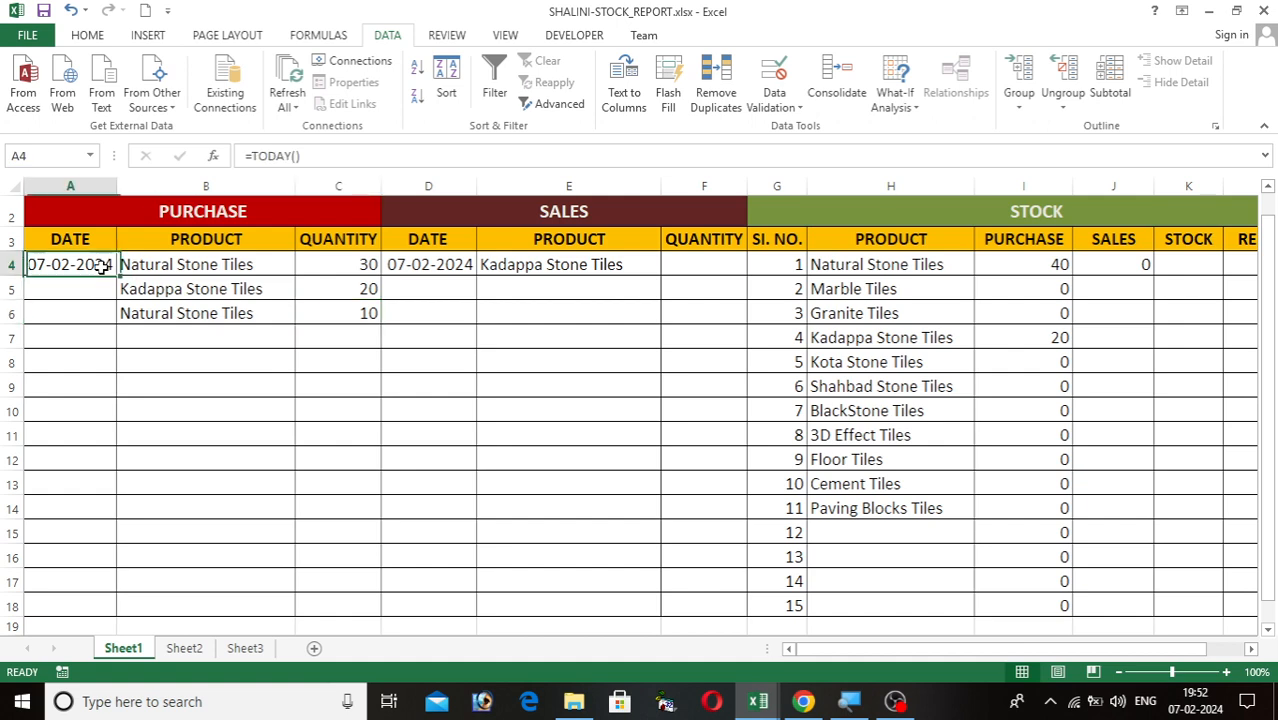
drag(115, 276, 112, 316)
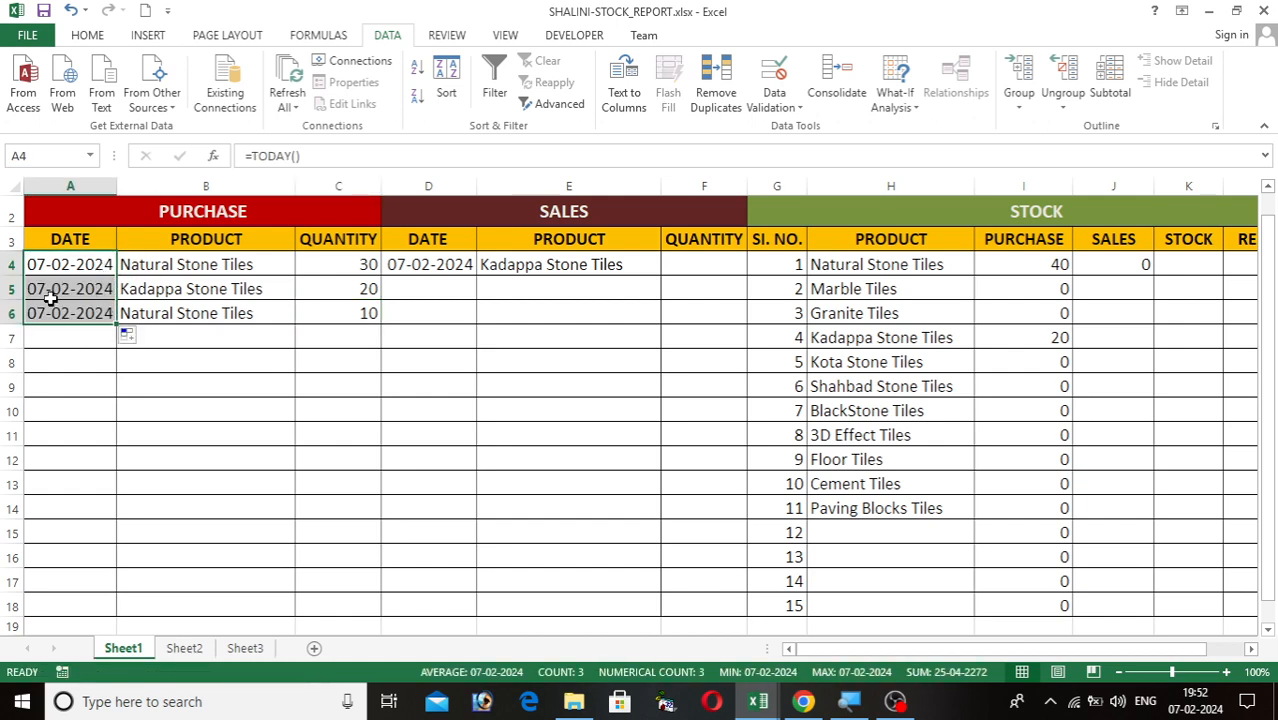
double_click(46, 291)
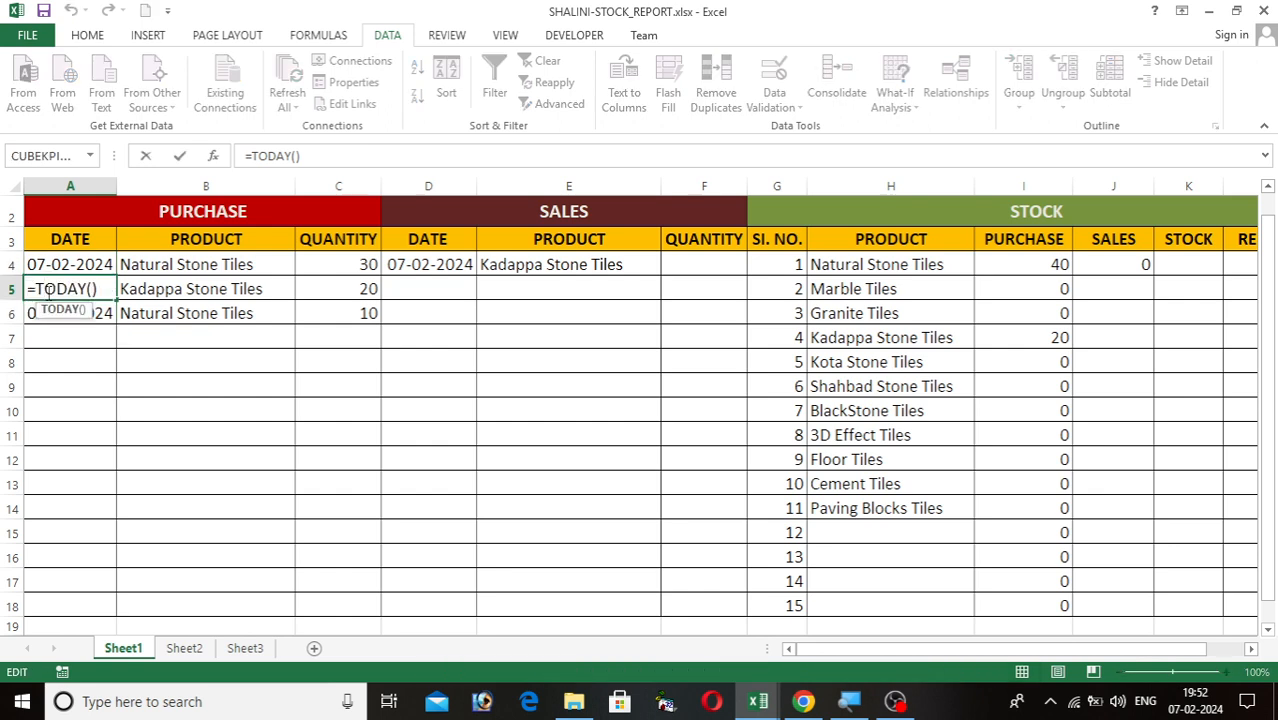
key(Return)
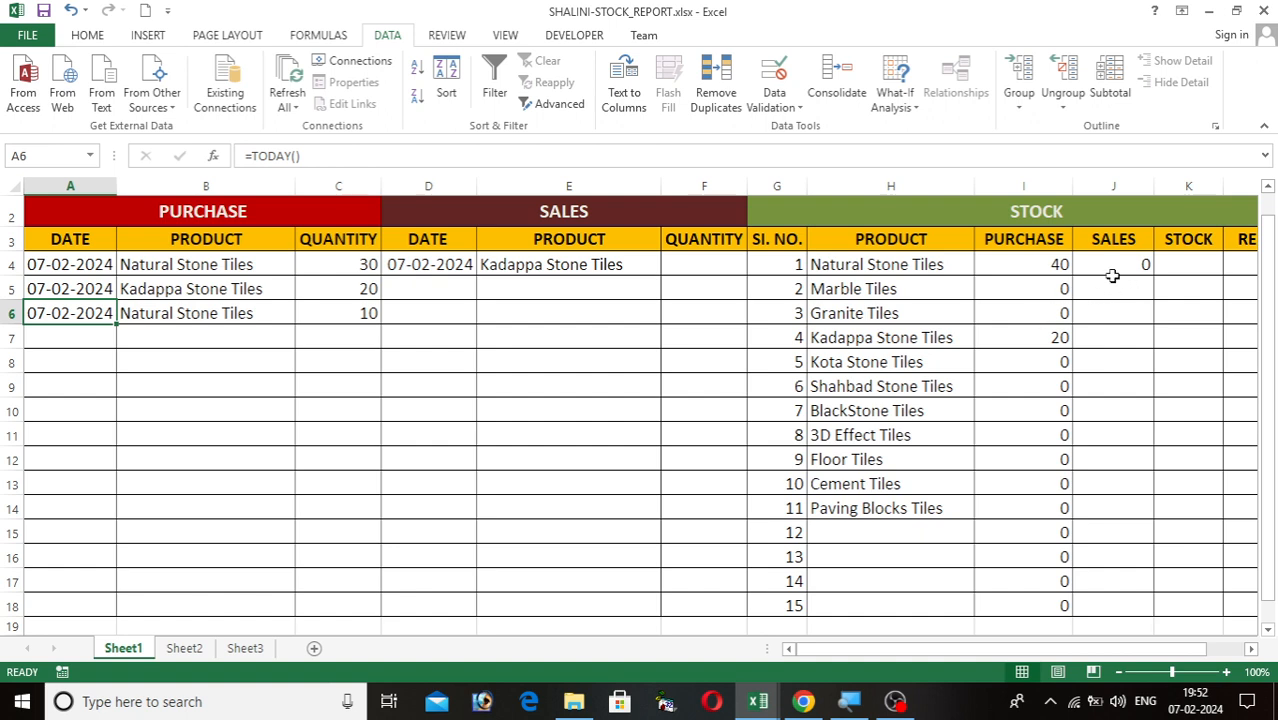
- Review the SUMIF formula in J4 and fill it down the Stock section's Sales column to J18
double_click(1112, 271)
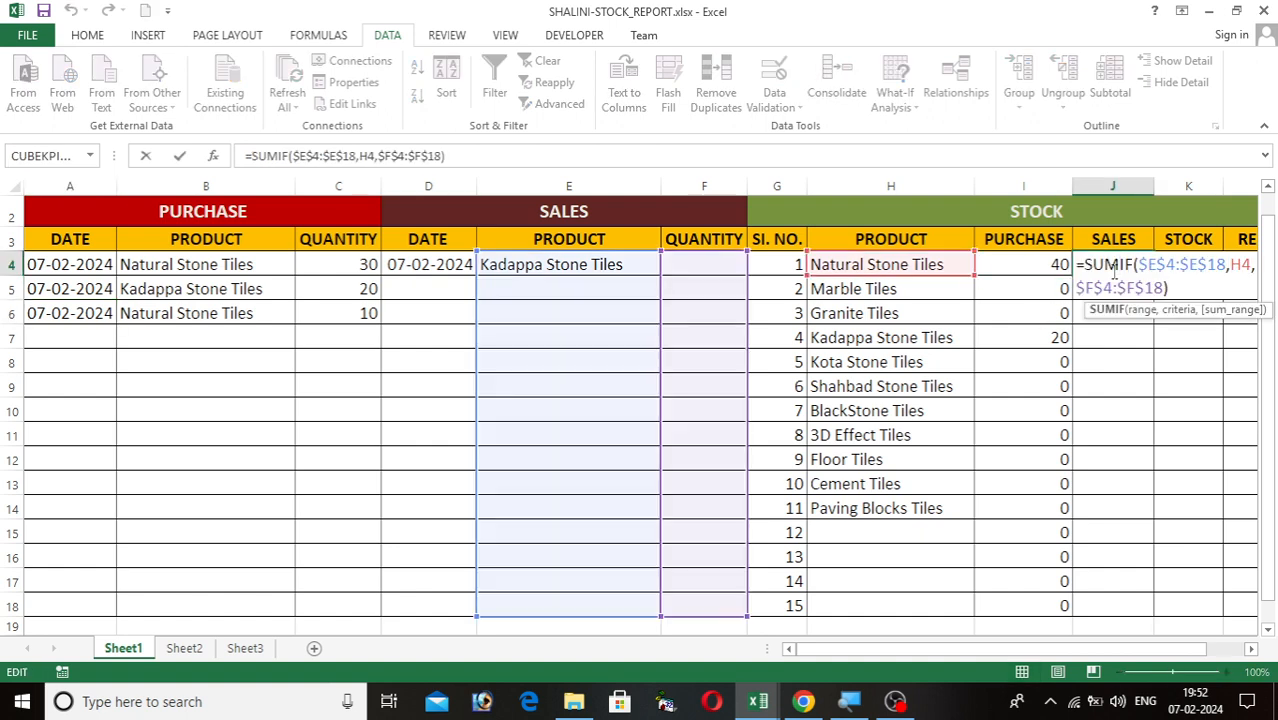
key(Return)
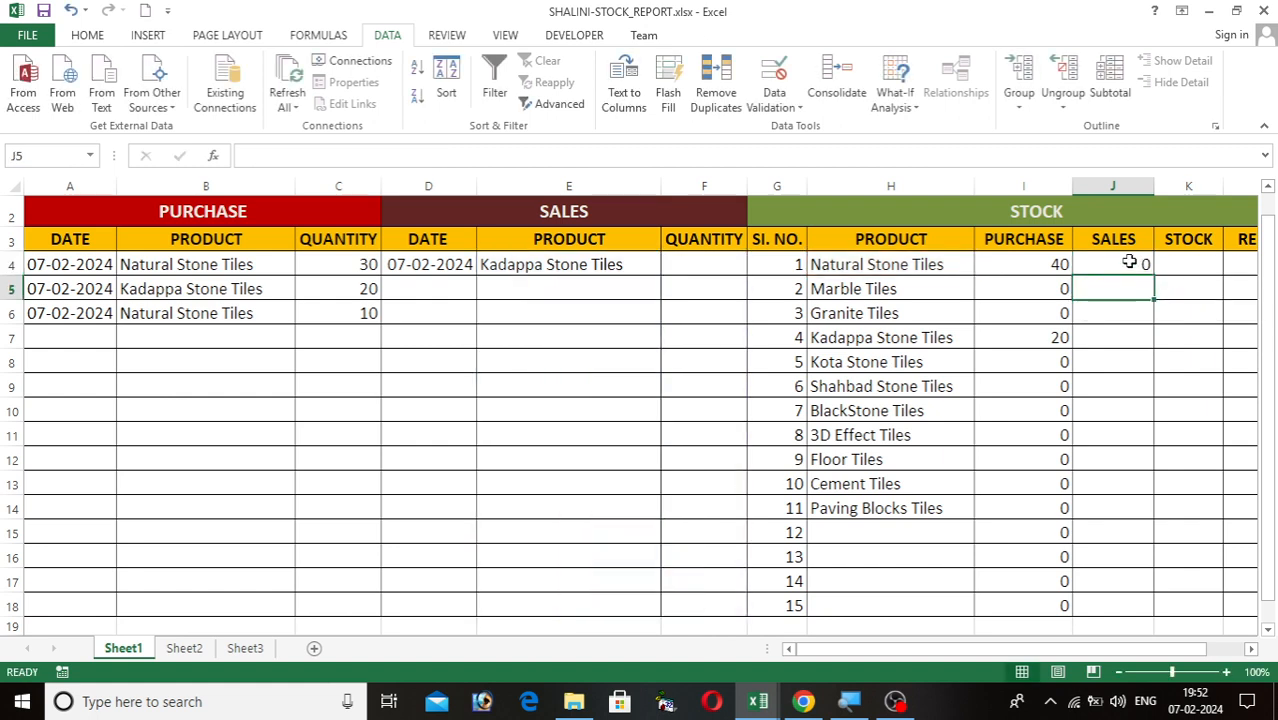
double_click(1129, 262)
key(Return)
click(1141, 260)
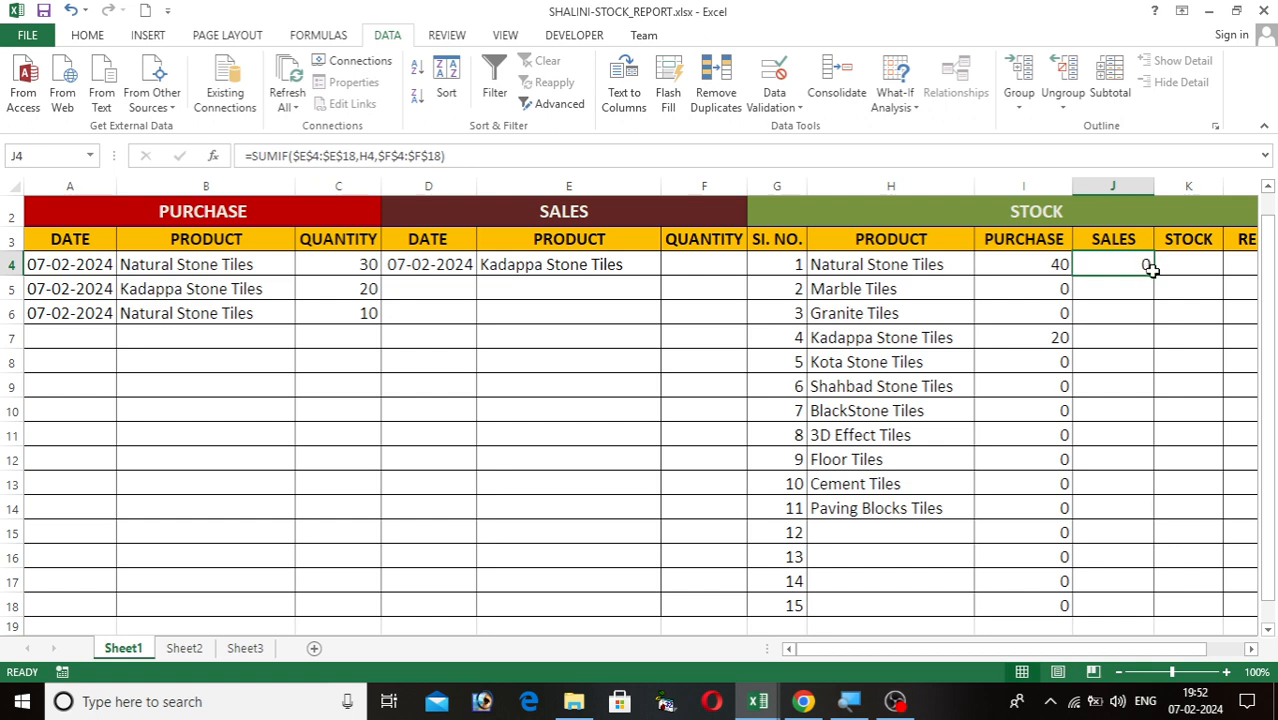
drag(1152, 273, 1133, 608)
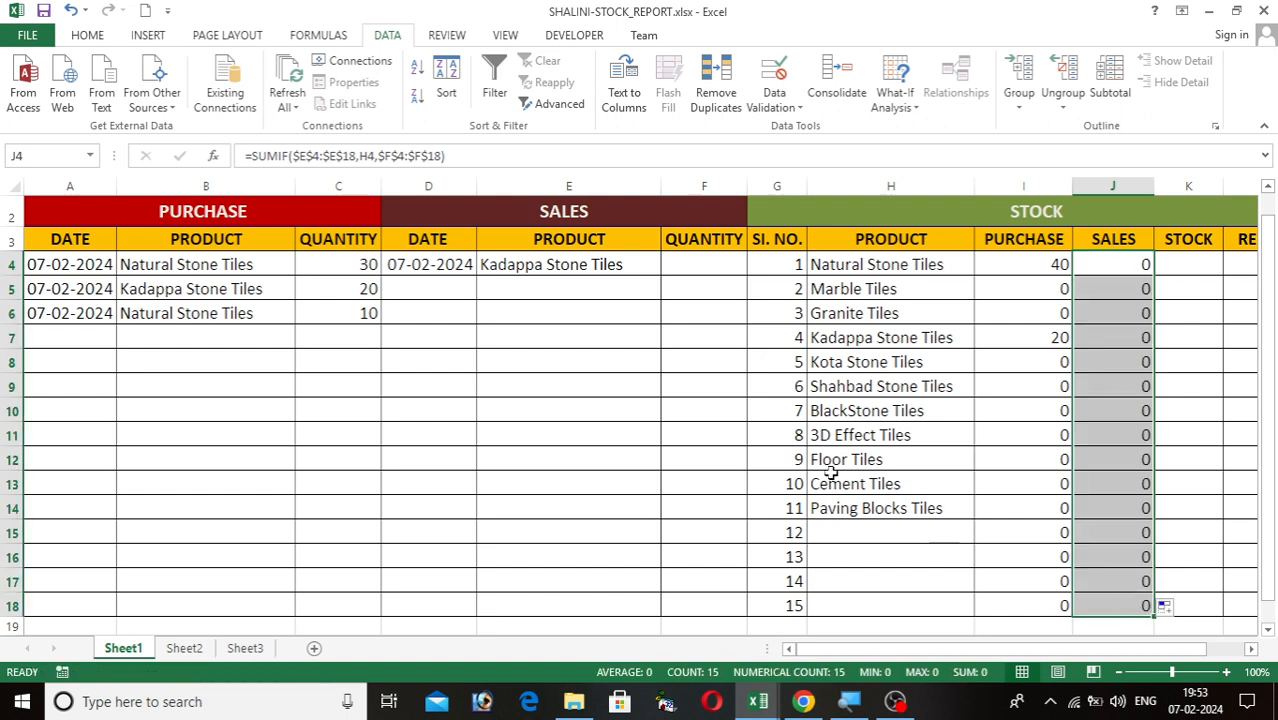
- Enter a quantity of 5 for the Kadappa Stone Tiles entry in row 4 of the Sales section
click(457, 288)
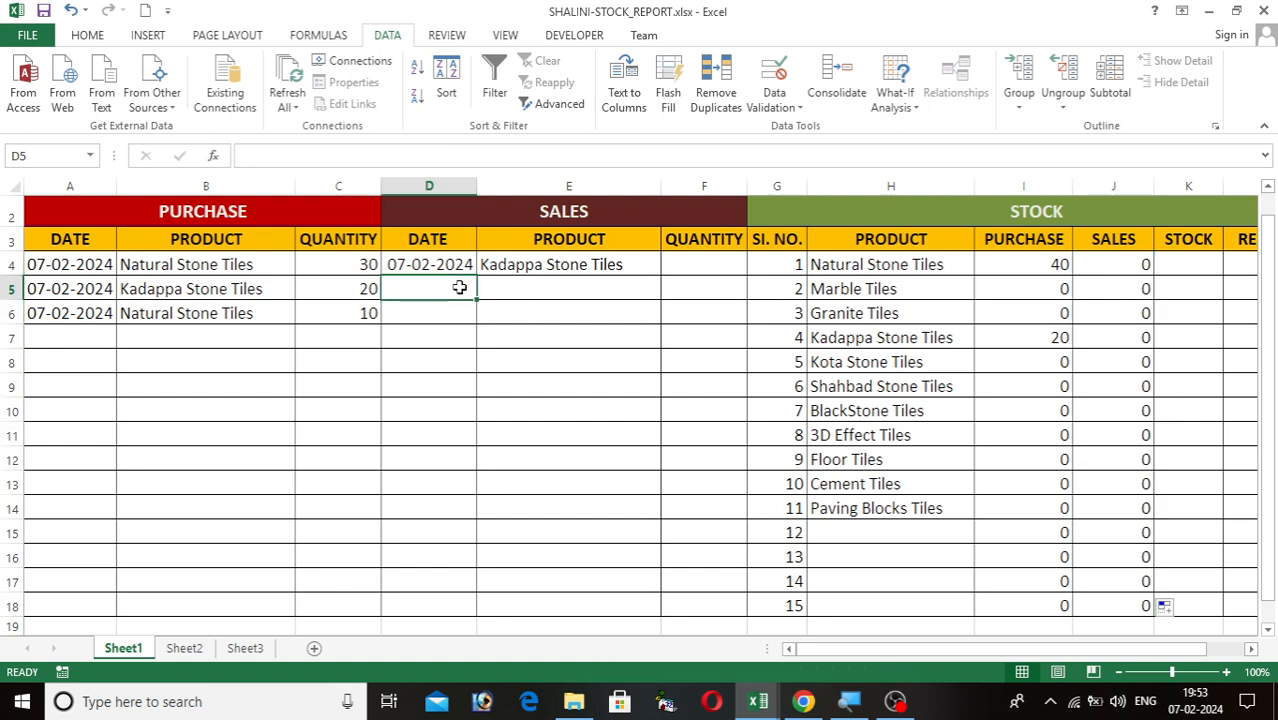
click(537, 264)
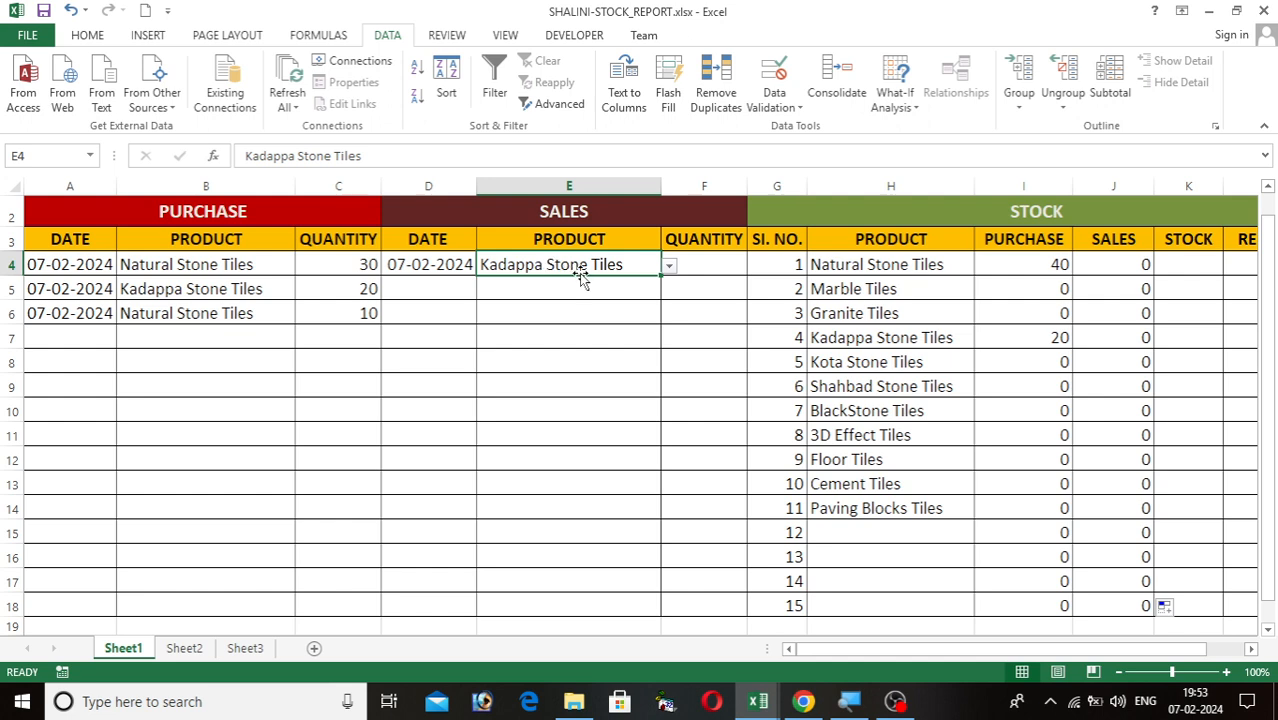
click(692, 264)
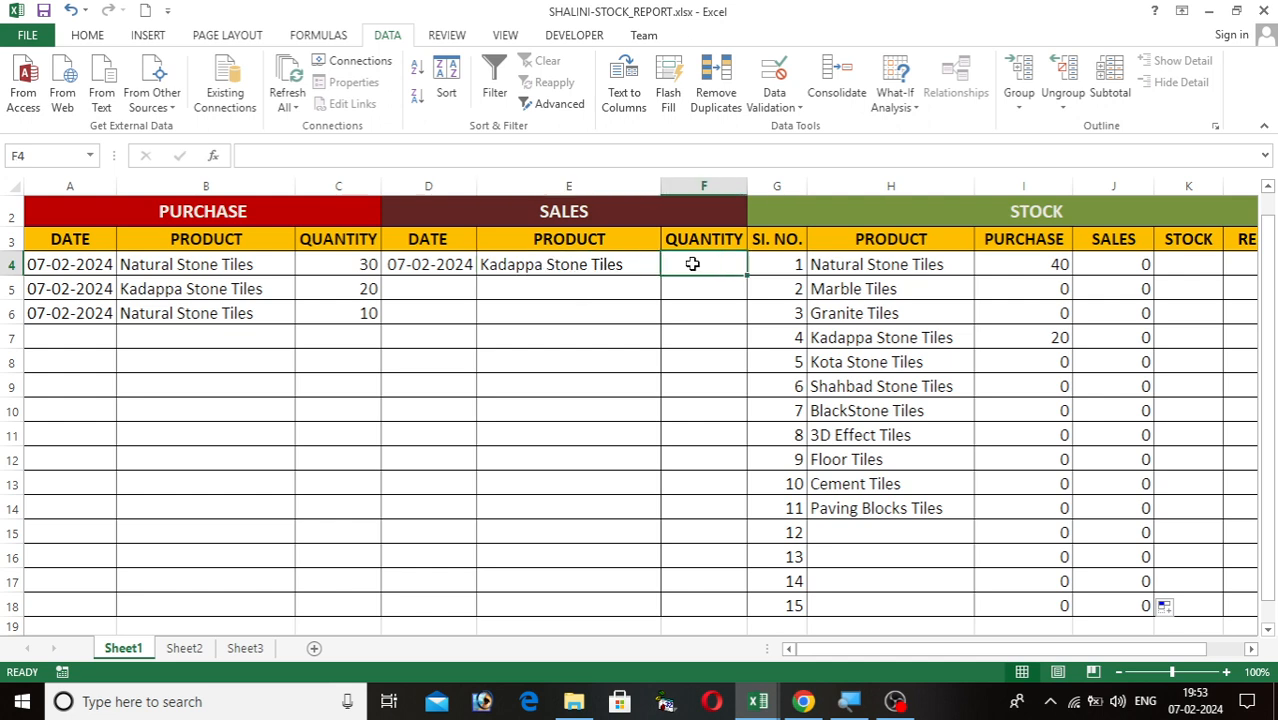
text(5)
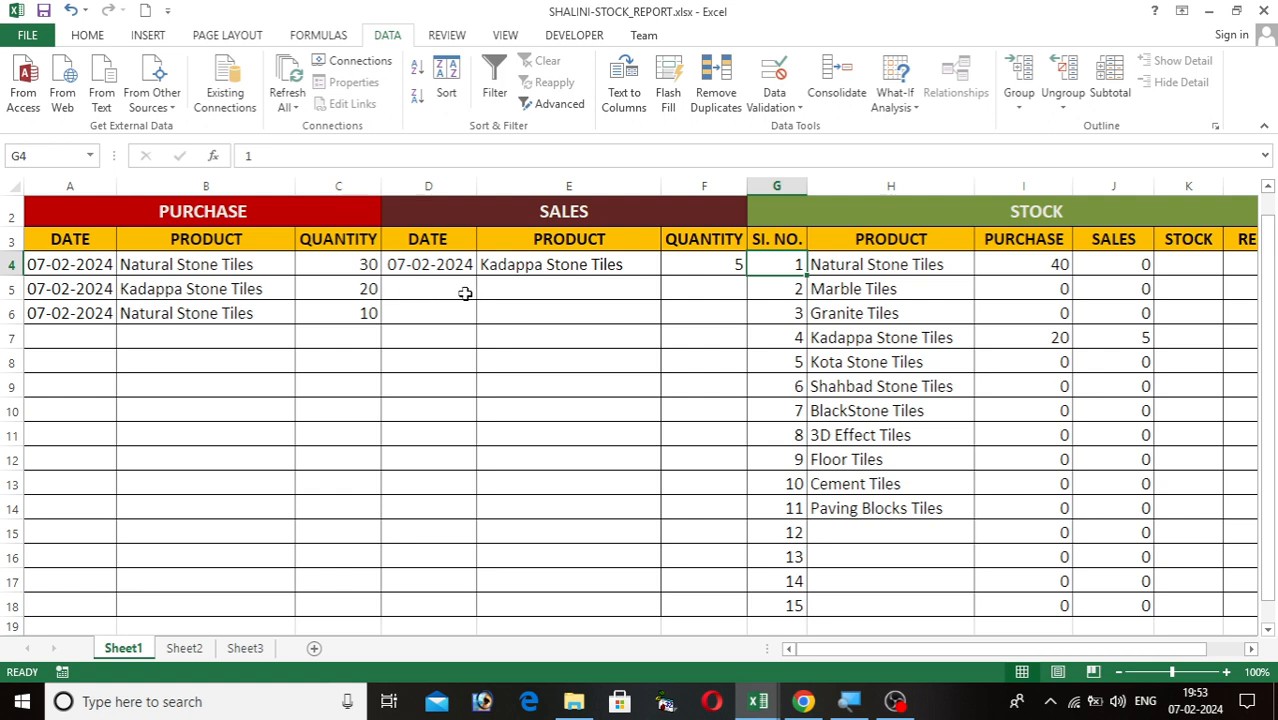
- Add a second Sales entry in row 5 for Natural Stone Tiles with a quantity of 10
click(522, 285)
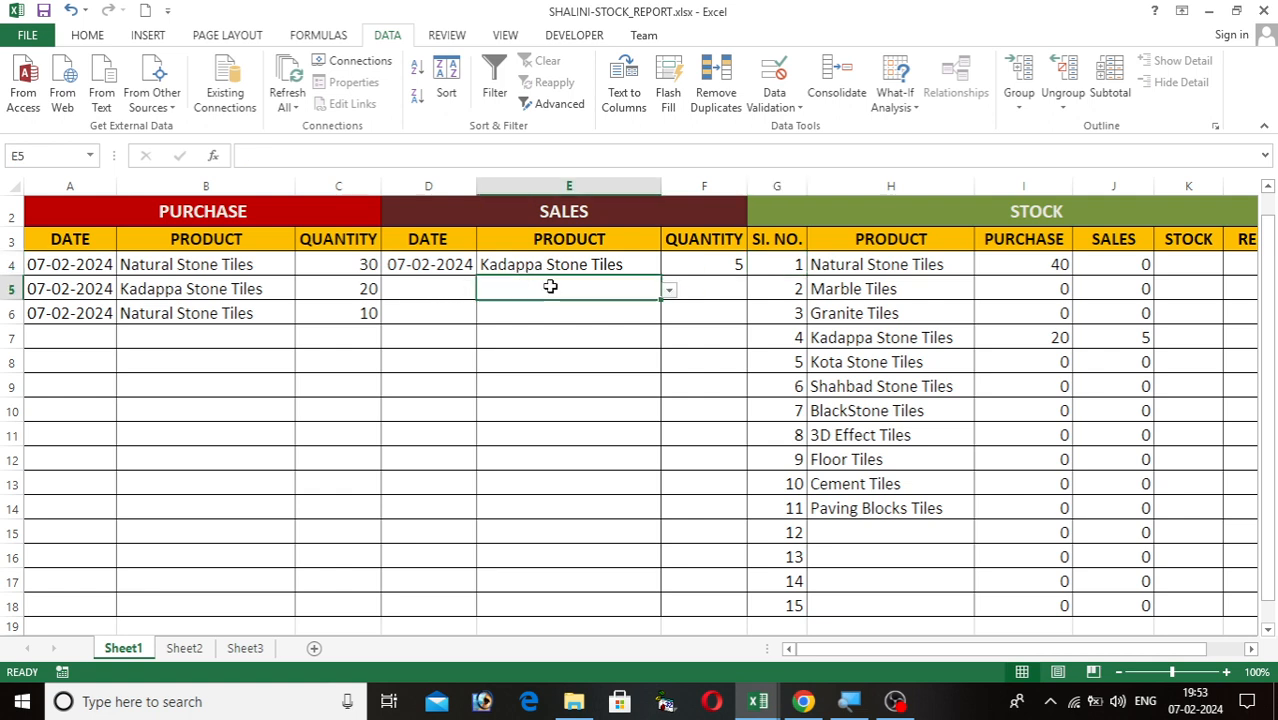
click(670, 293)
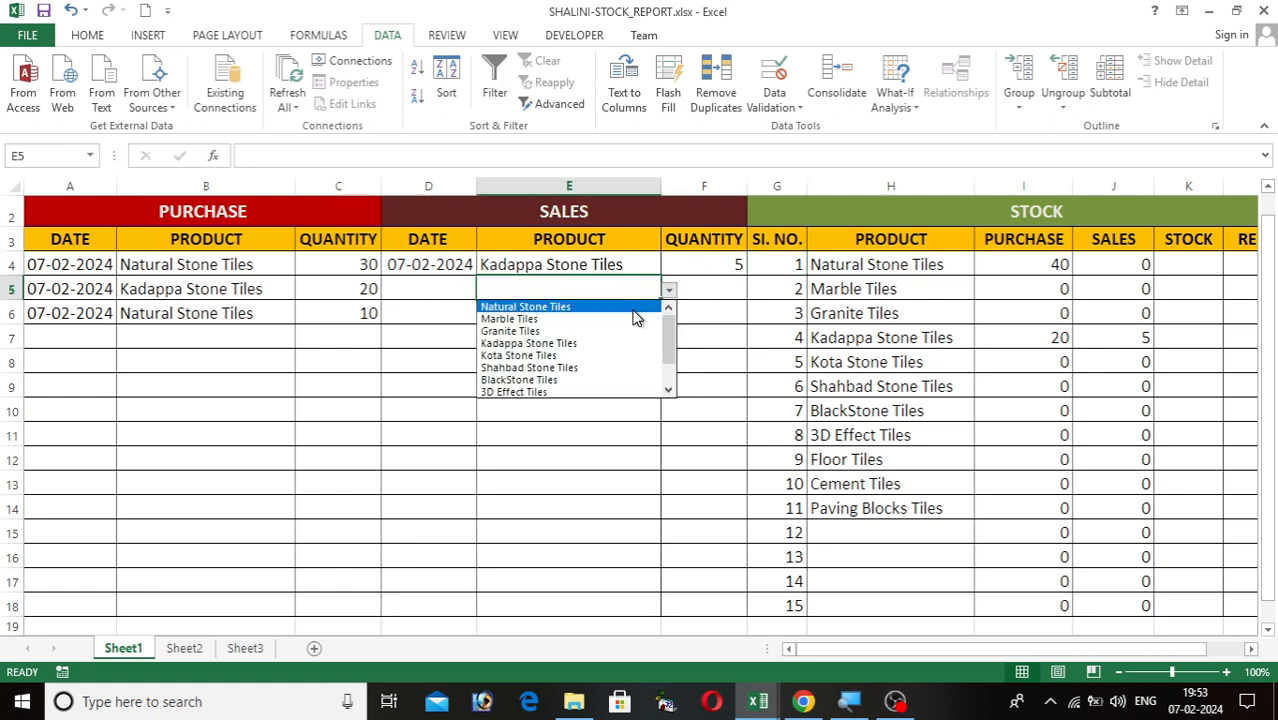
click(633, 307)
click(696, 285)
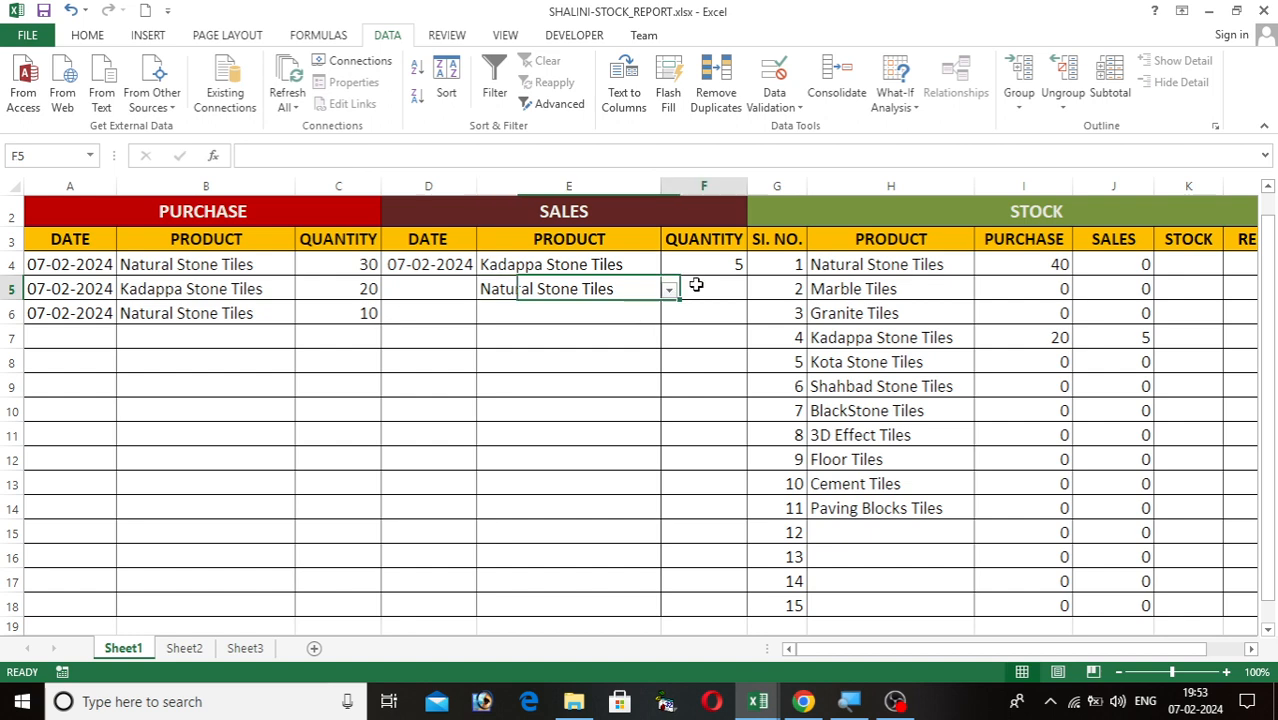
text(10)
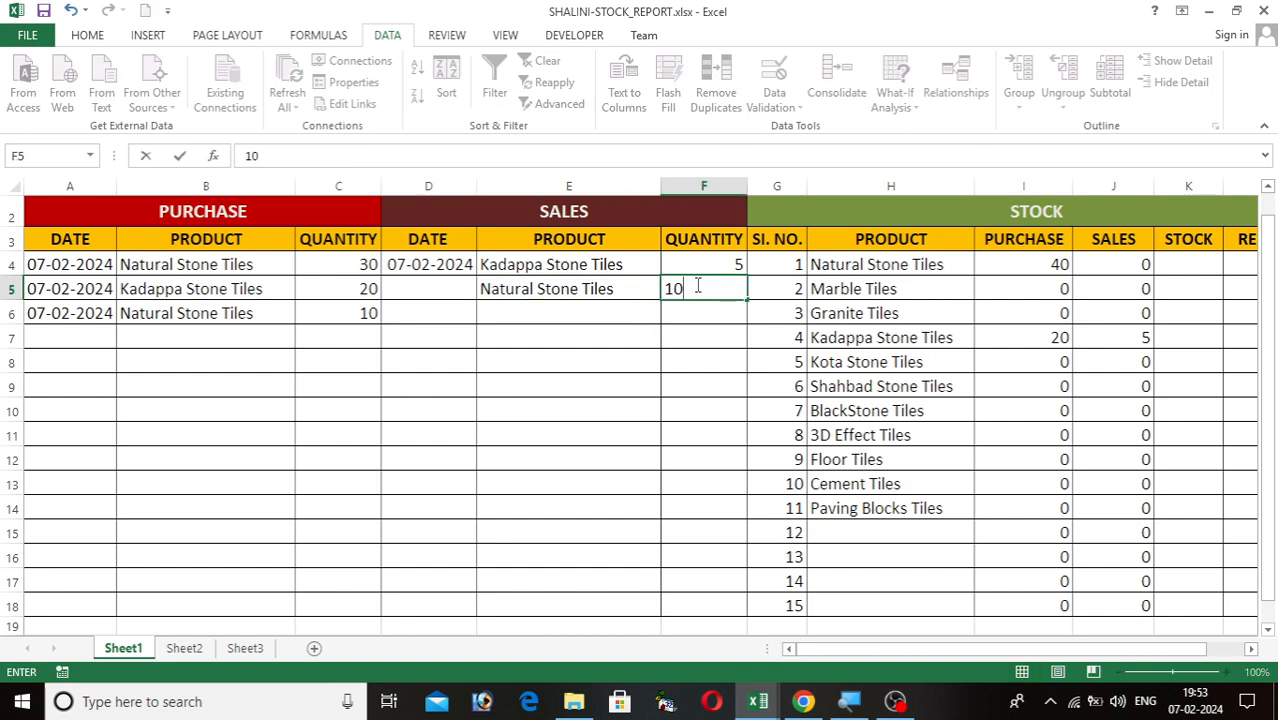
key(Tab)
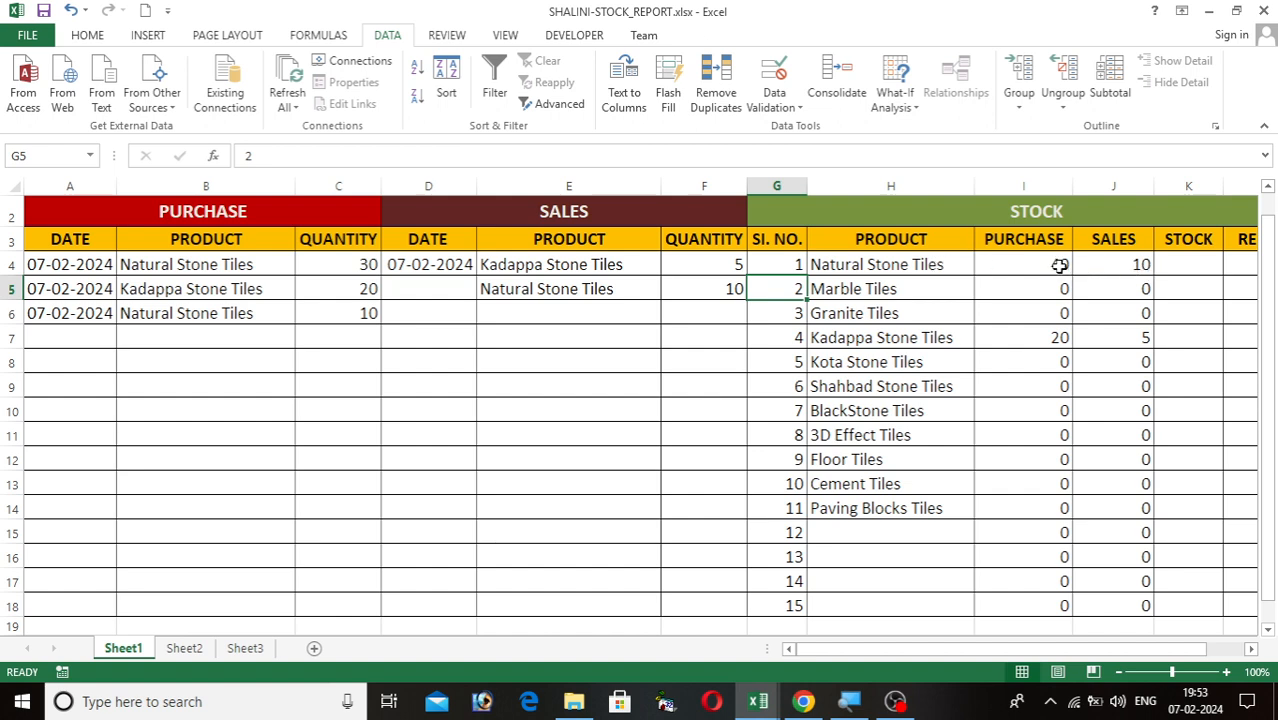
click(1137, 266)
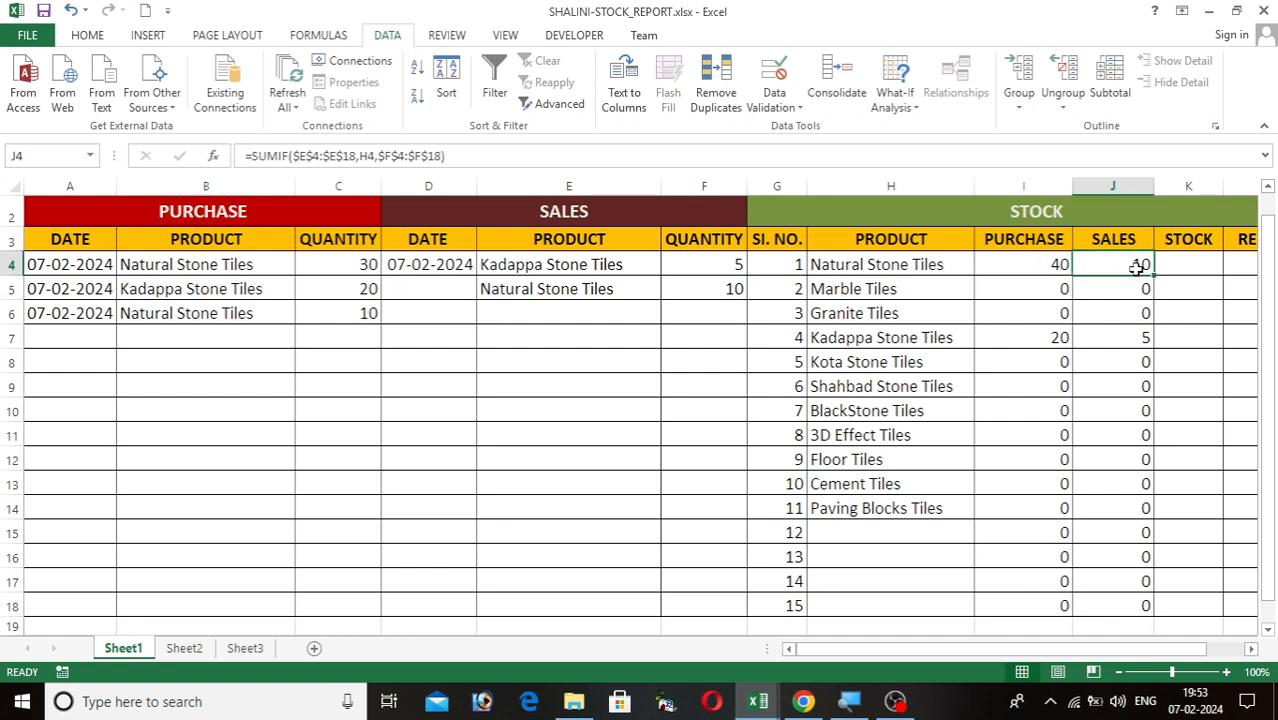
- Add a fourth Purchase entry in row 7 for Granite Tiles with a quantity of 20
click(279, 336)
click(305, 345)
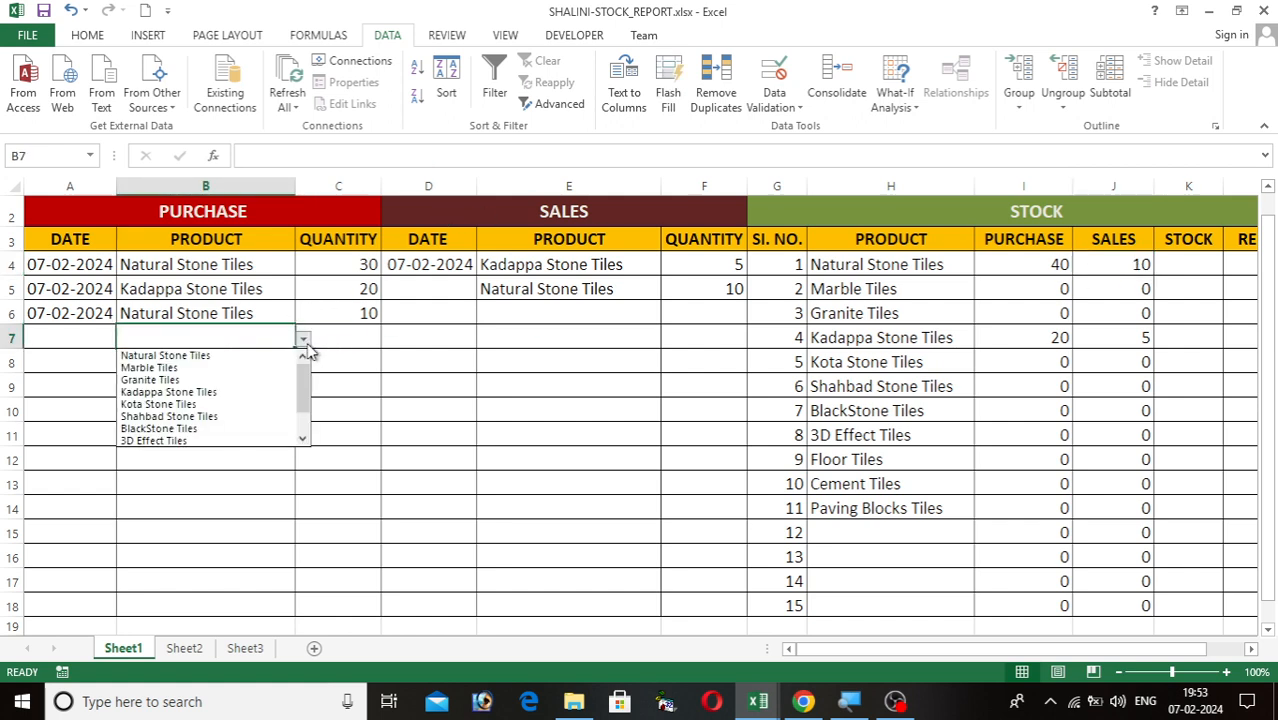
click(258, 385)
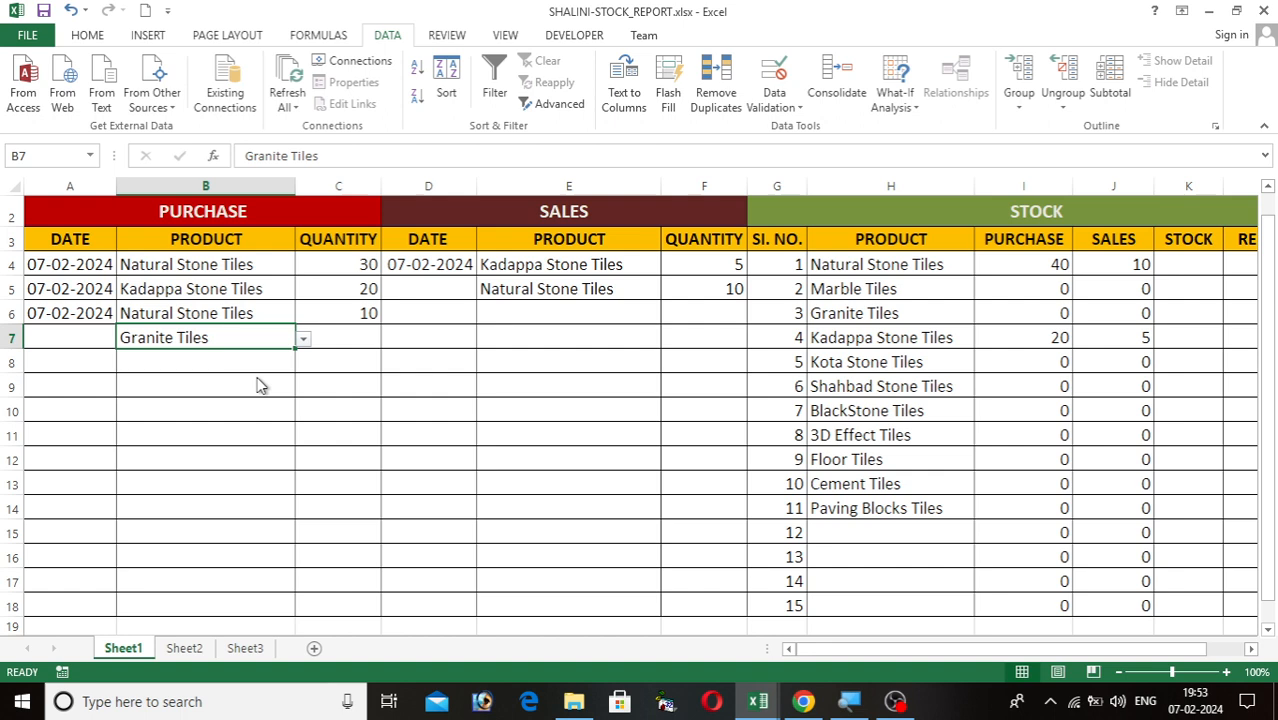
click(370, 336)
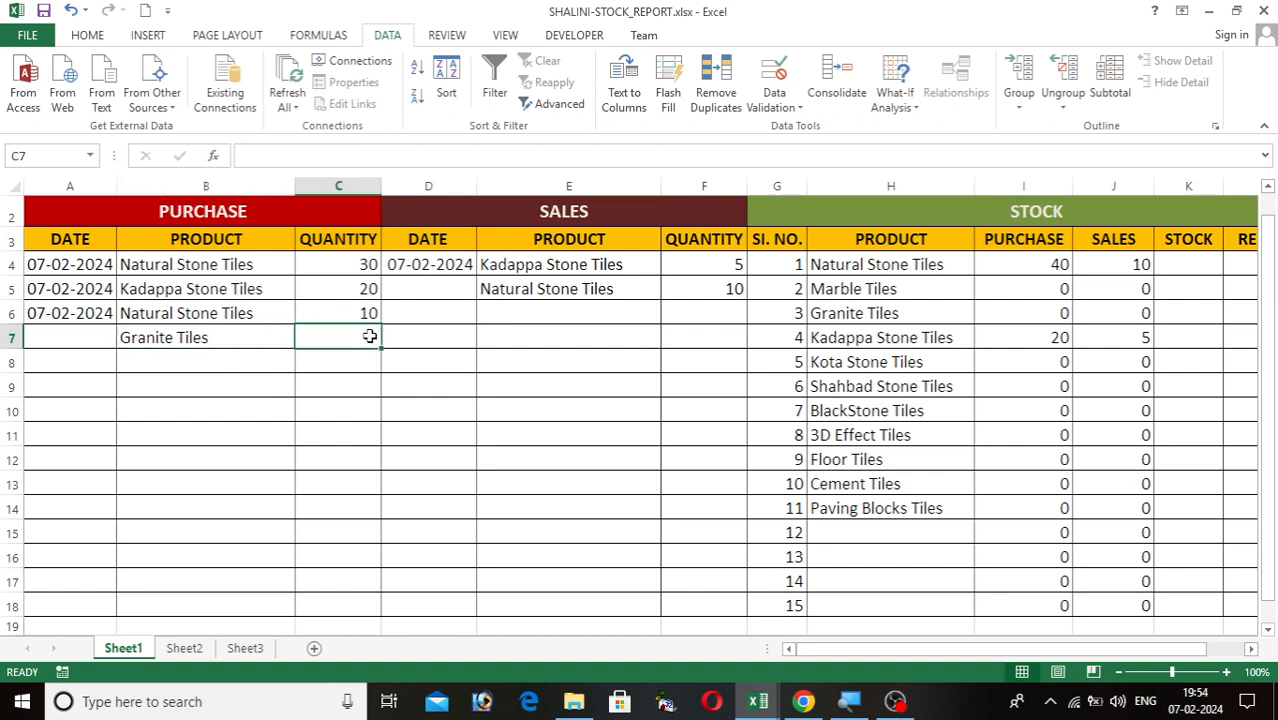
text(20)
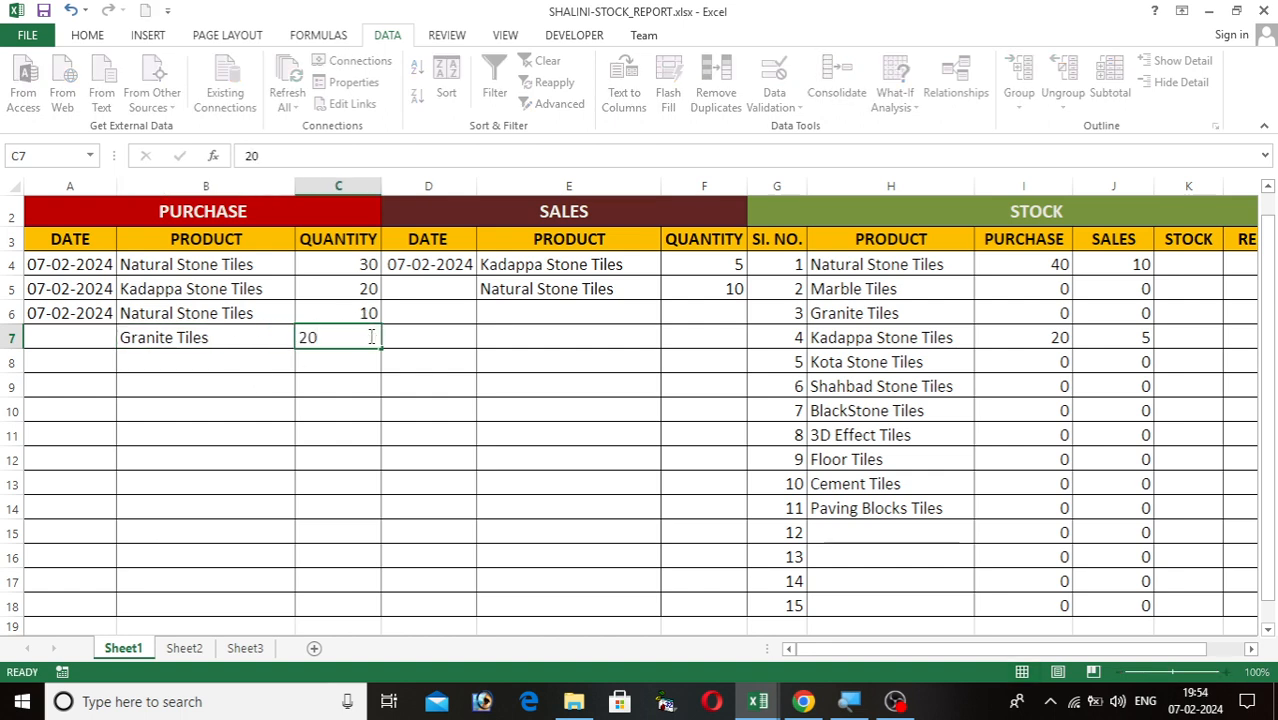
key(Tab)
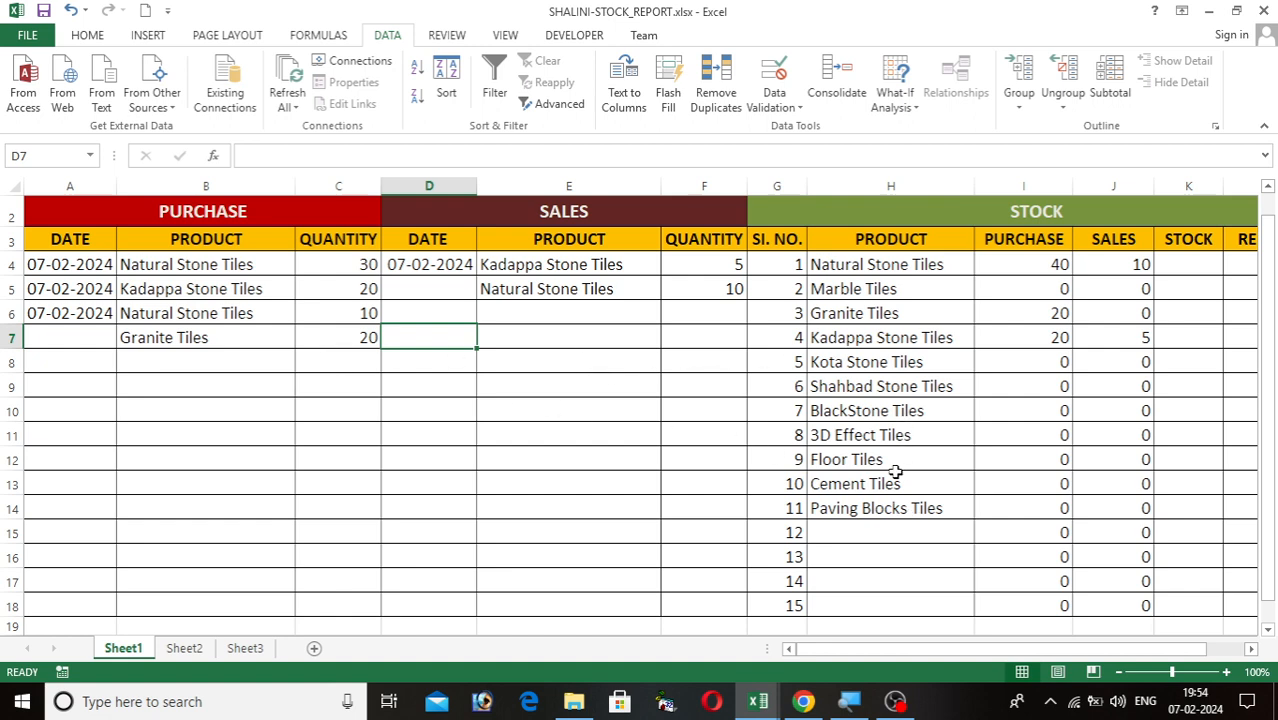
click(1031, 318)
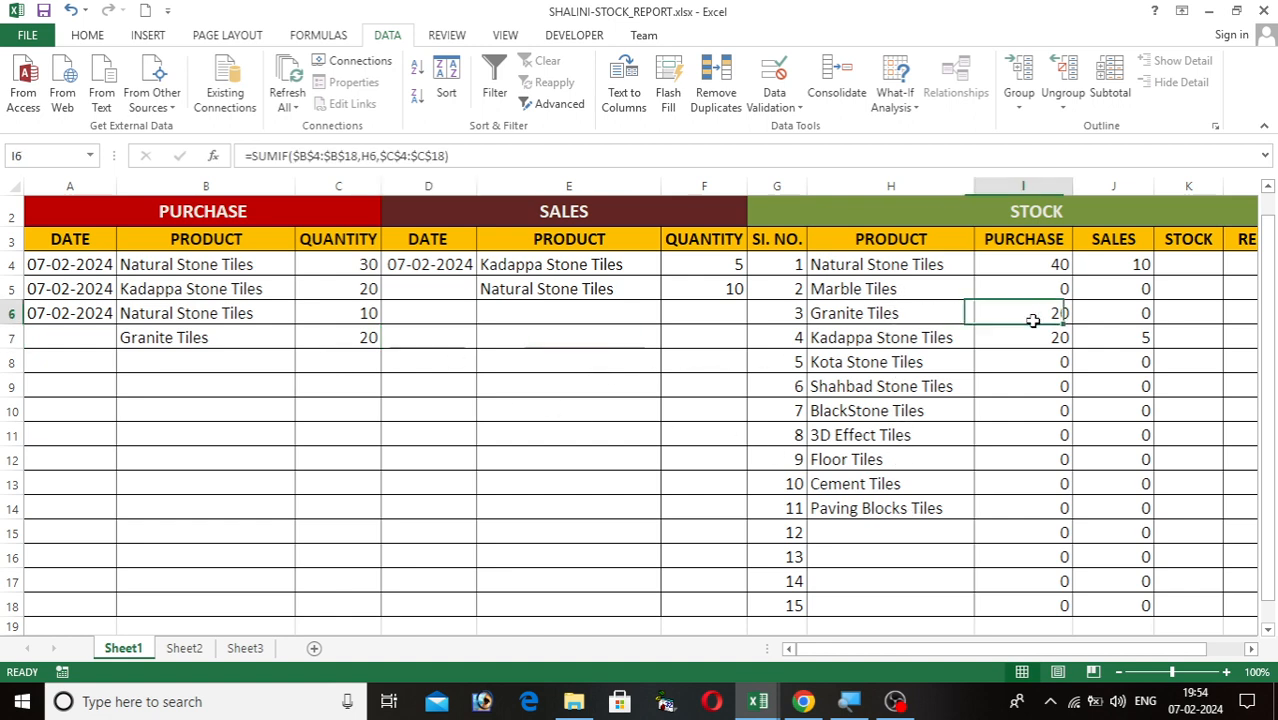
- Add a third Sales entry in row 6 for Granite Tiles with a quantity of 5
click(597, 312)
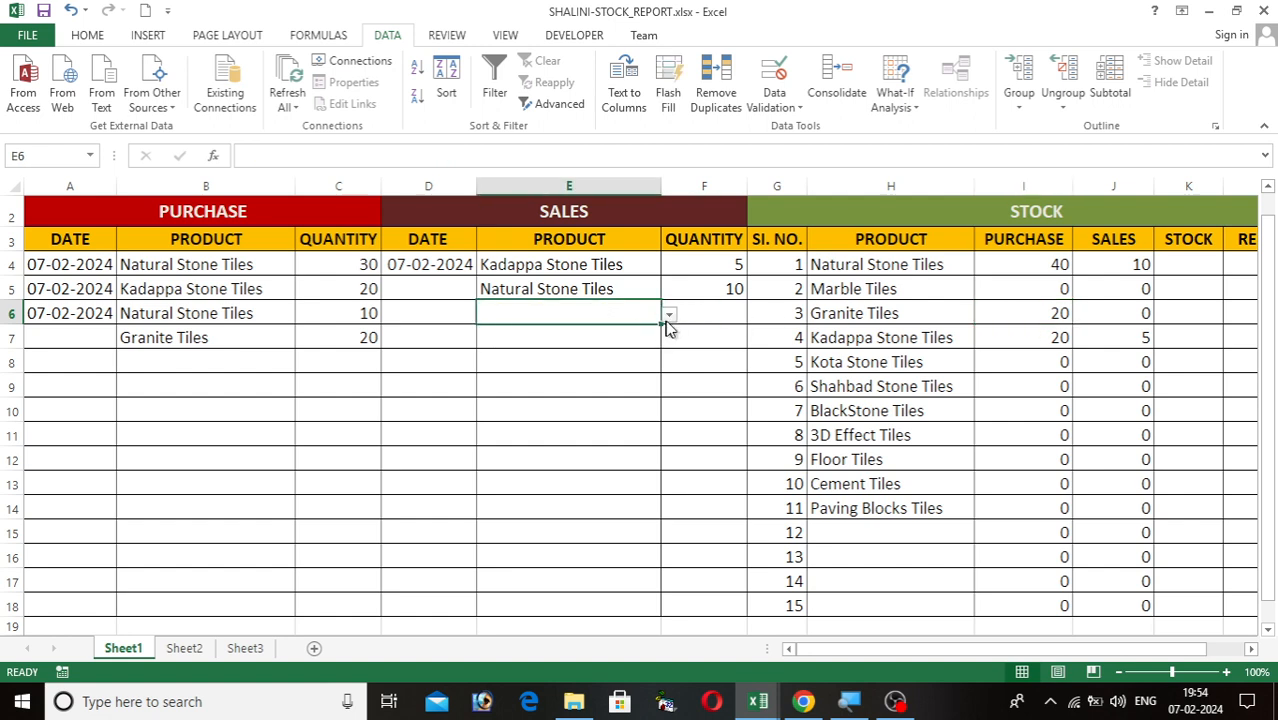
click(670, 315)
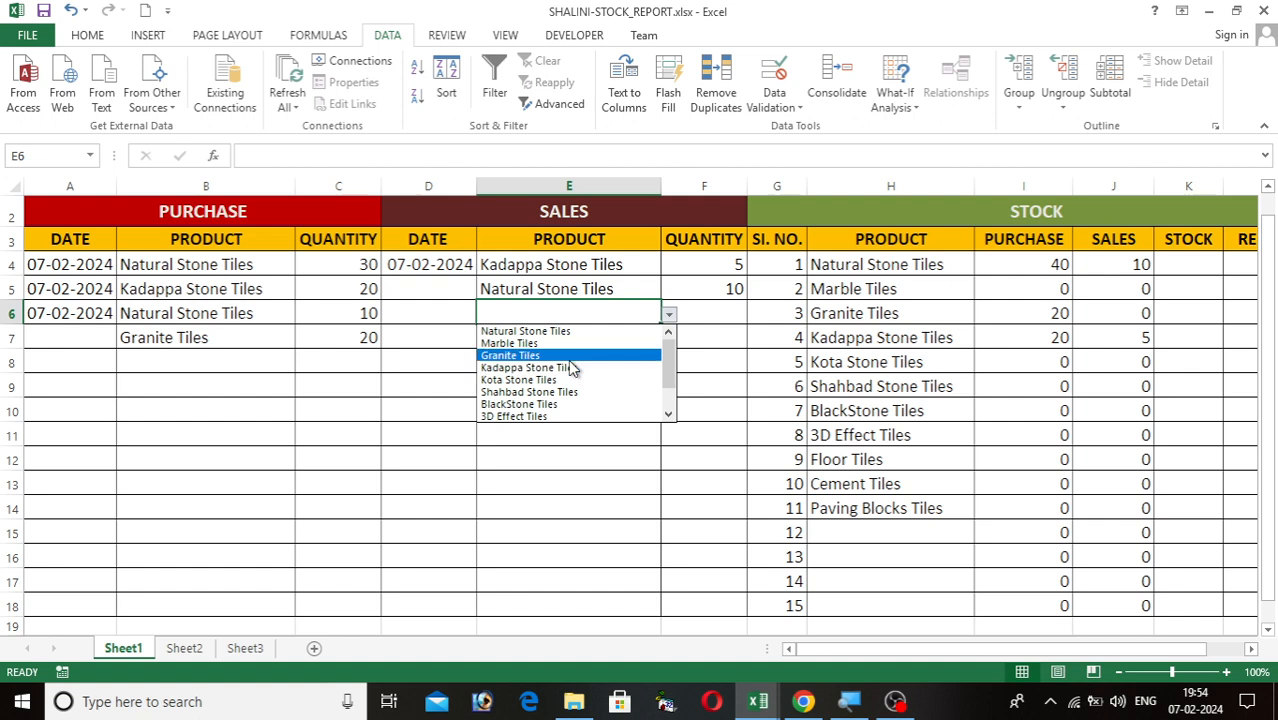
click(568, 356)
click(692, 316)
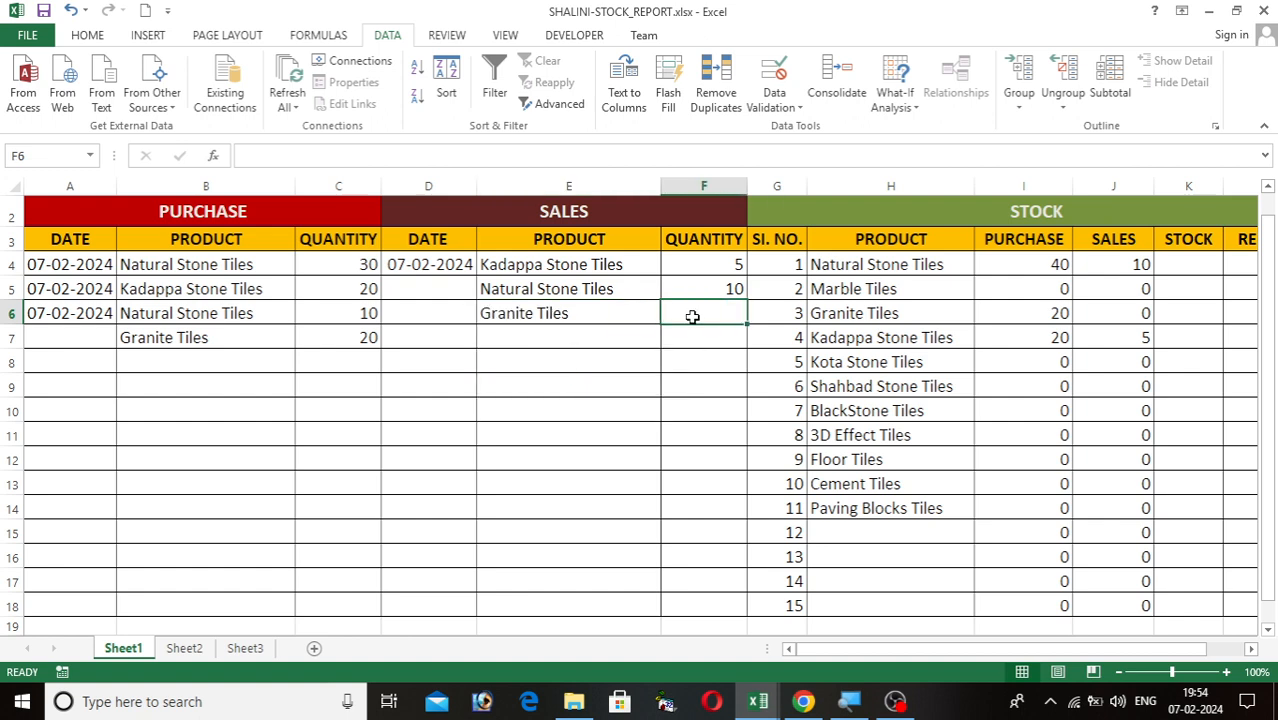
text(5)
key(Tab)
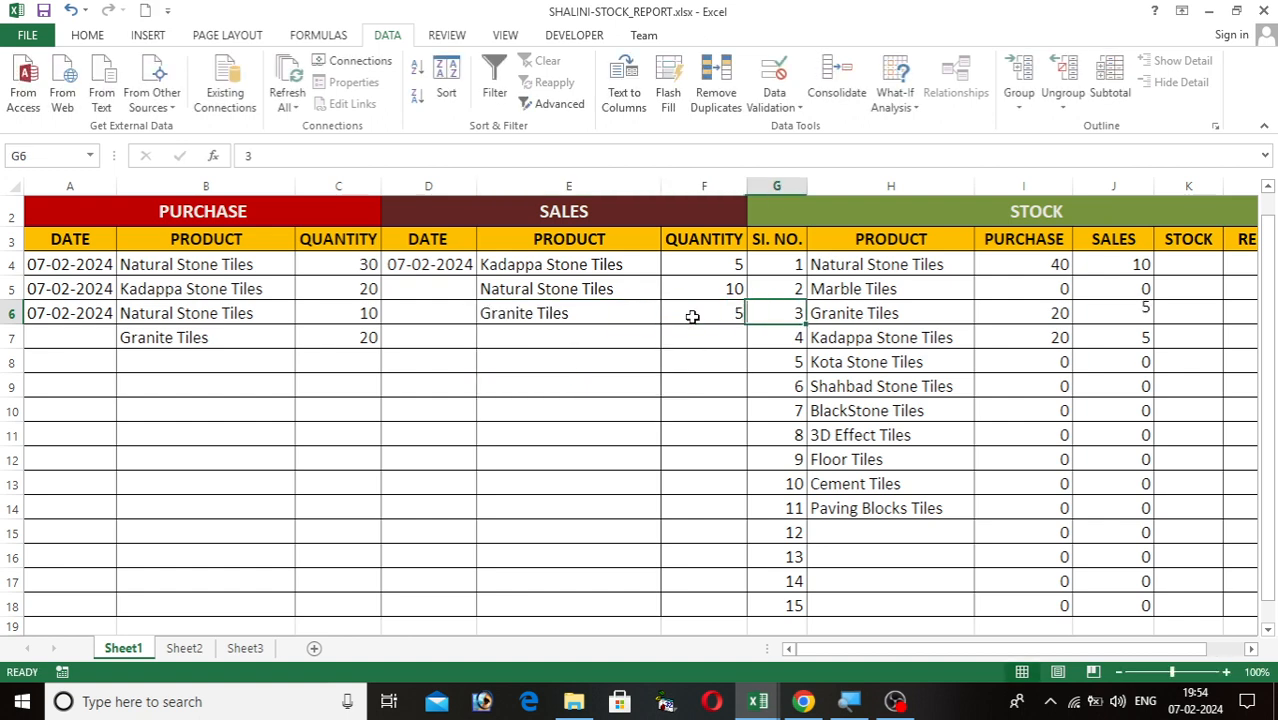
click(1149, 312)
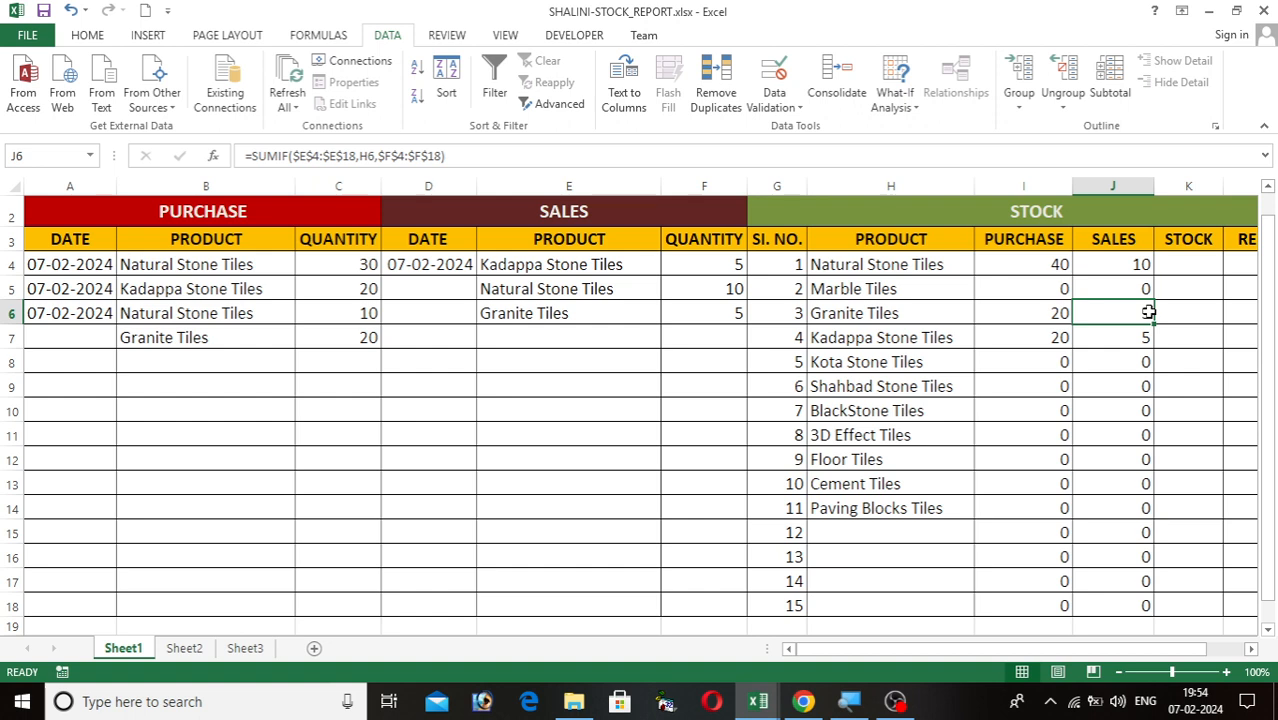
- Enter the formula =I4-J4 in K4 to subtract sales from purchases for Natural Stone Tiles
click(1198, 266)
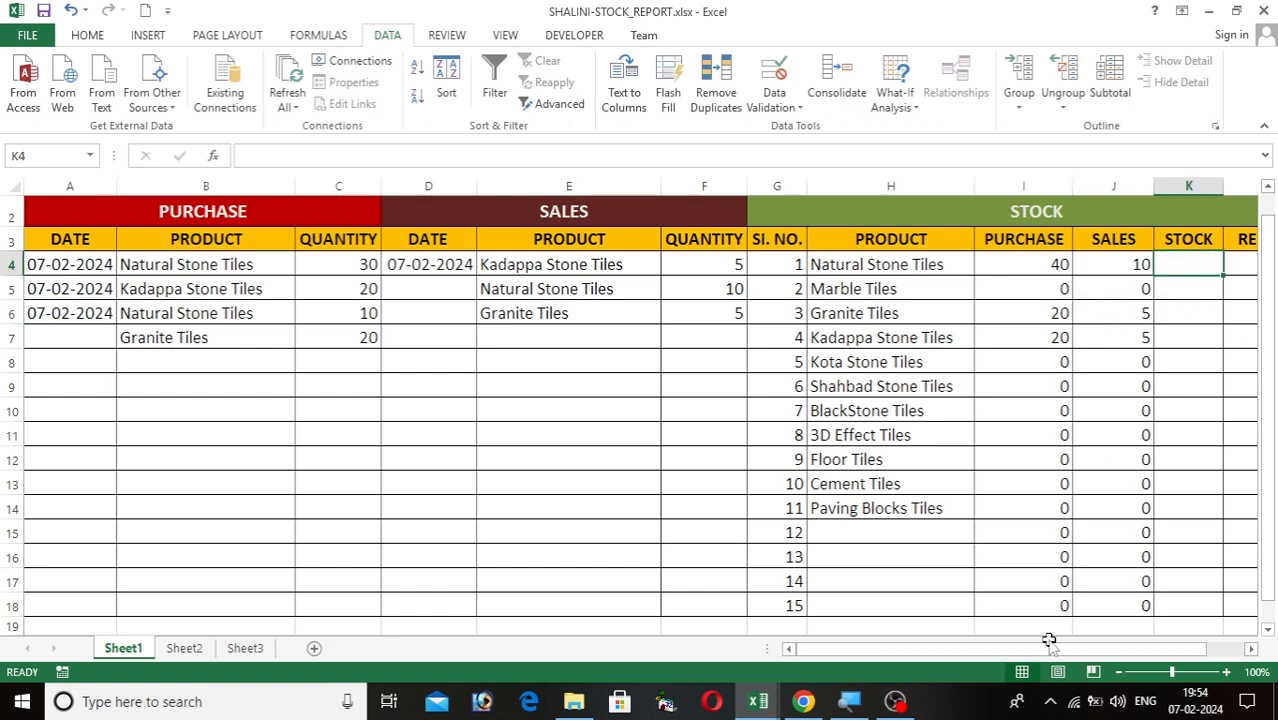
drag(1045, 648, 1138, 660)
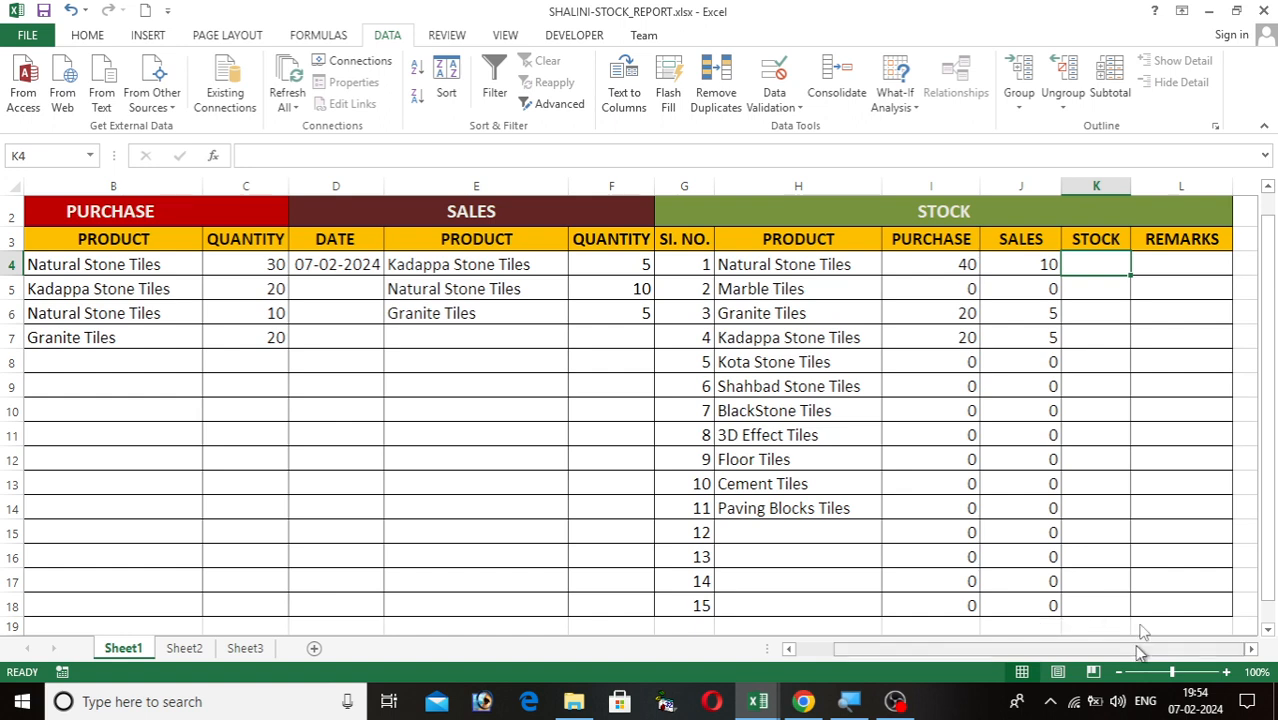
double_click(1119, 270)
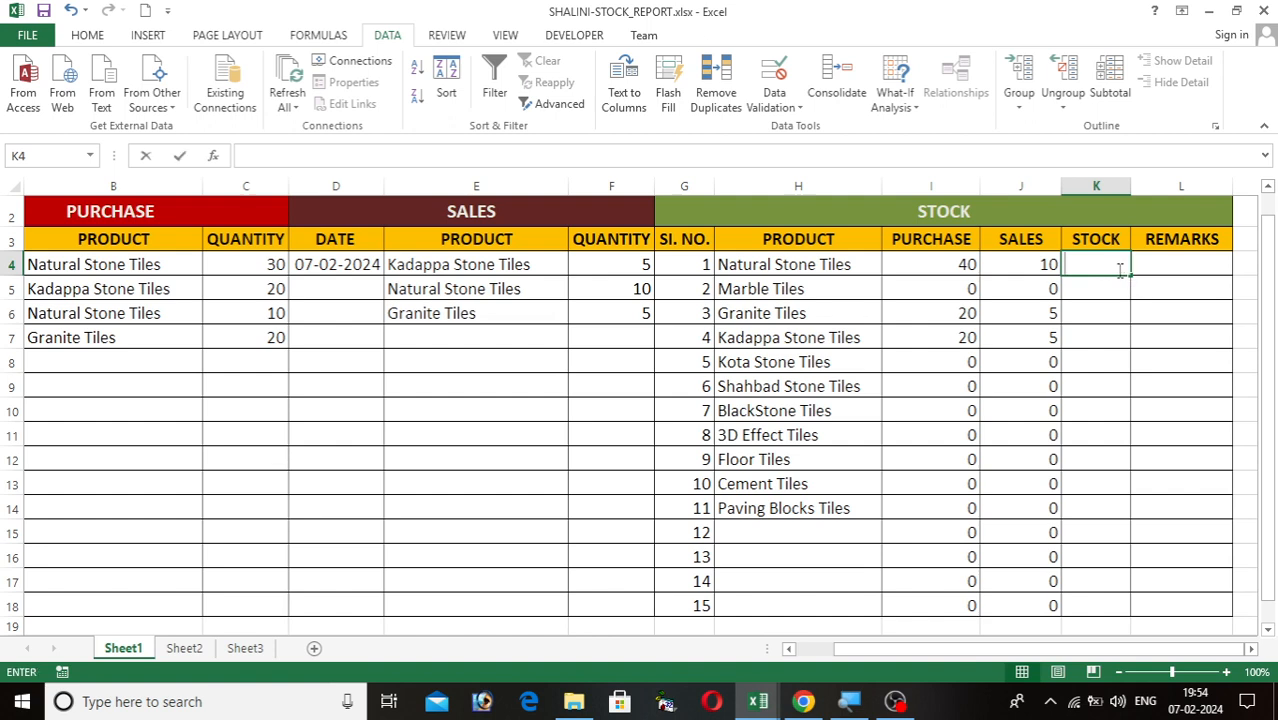
text(=)
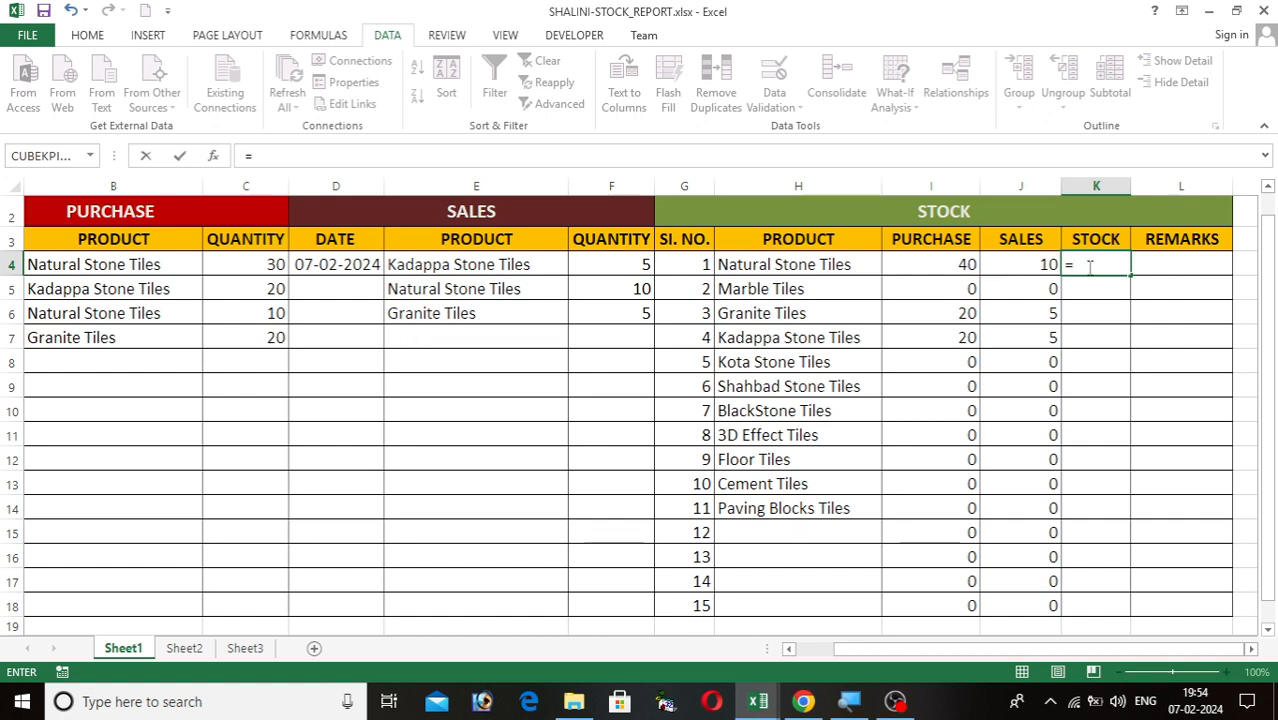
click(970, 264)
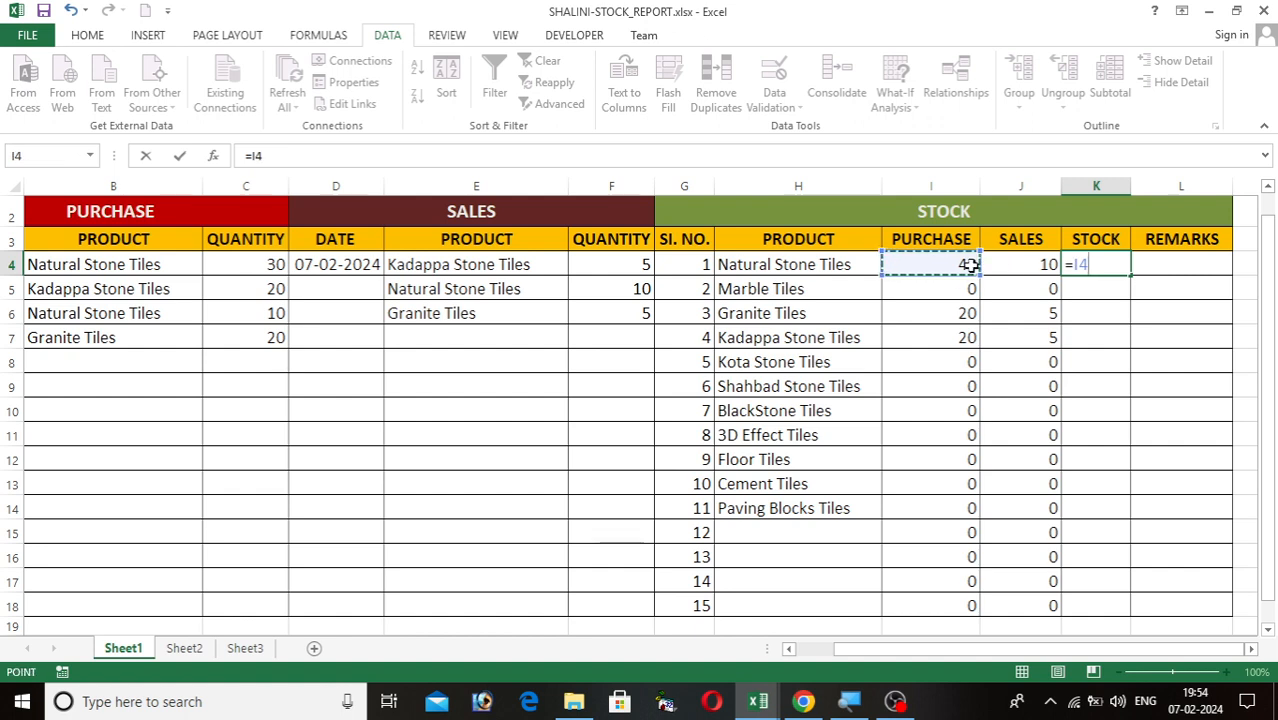
text(-)
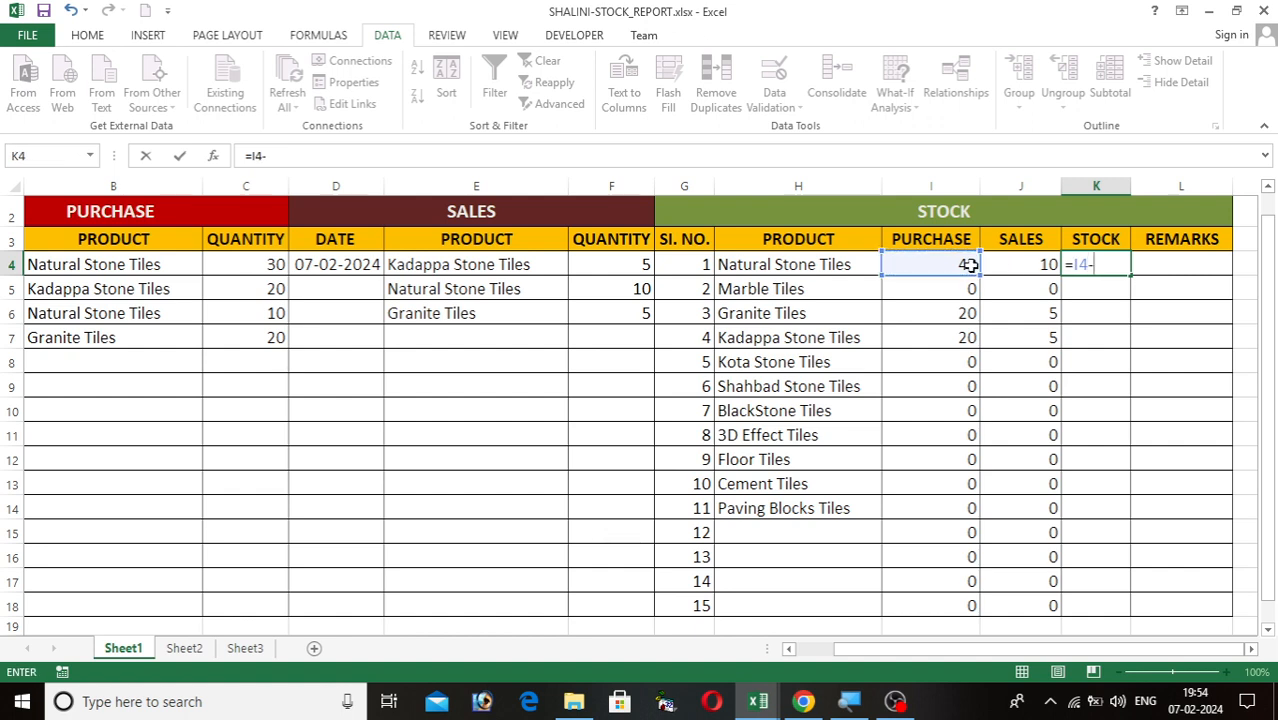
click(1029, 264)
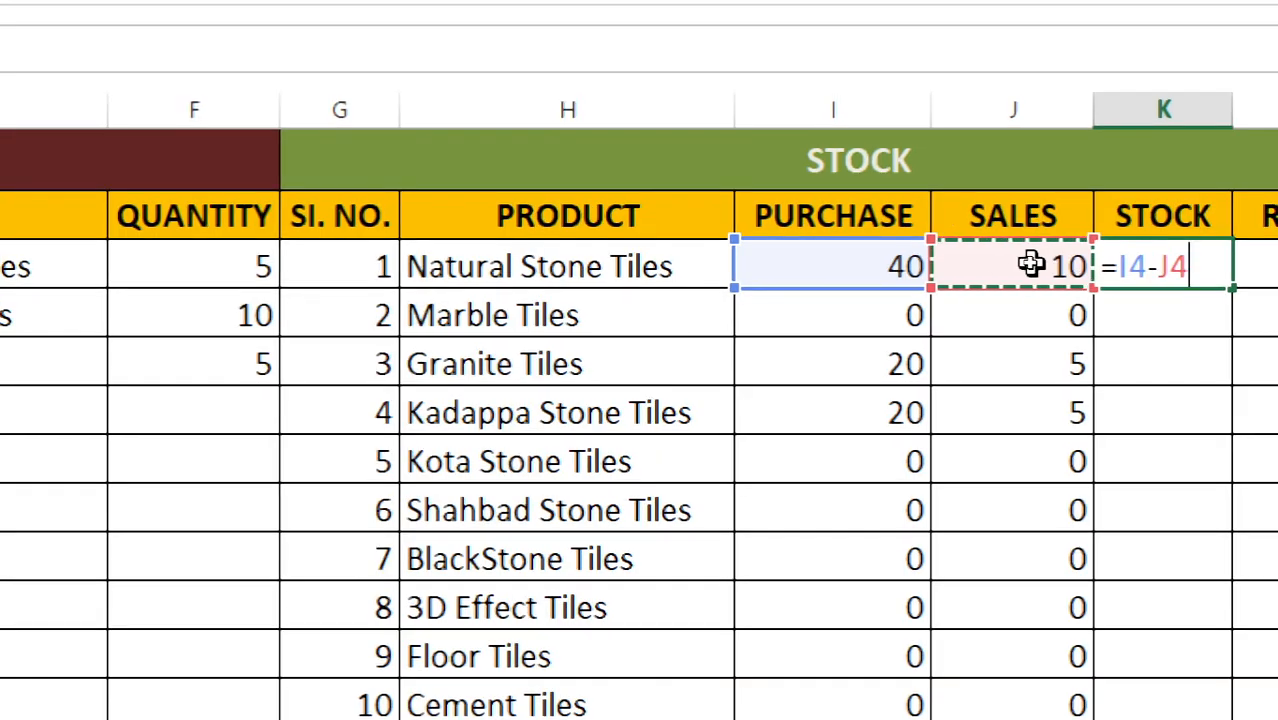
key(ctrl+Return)
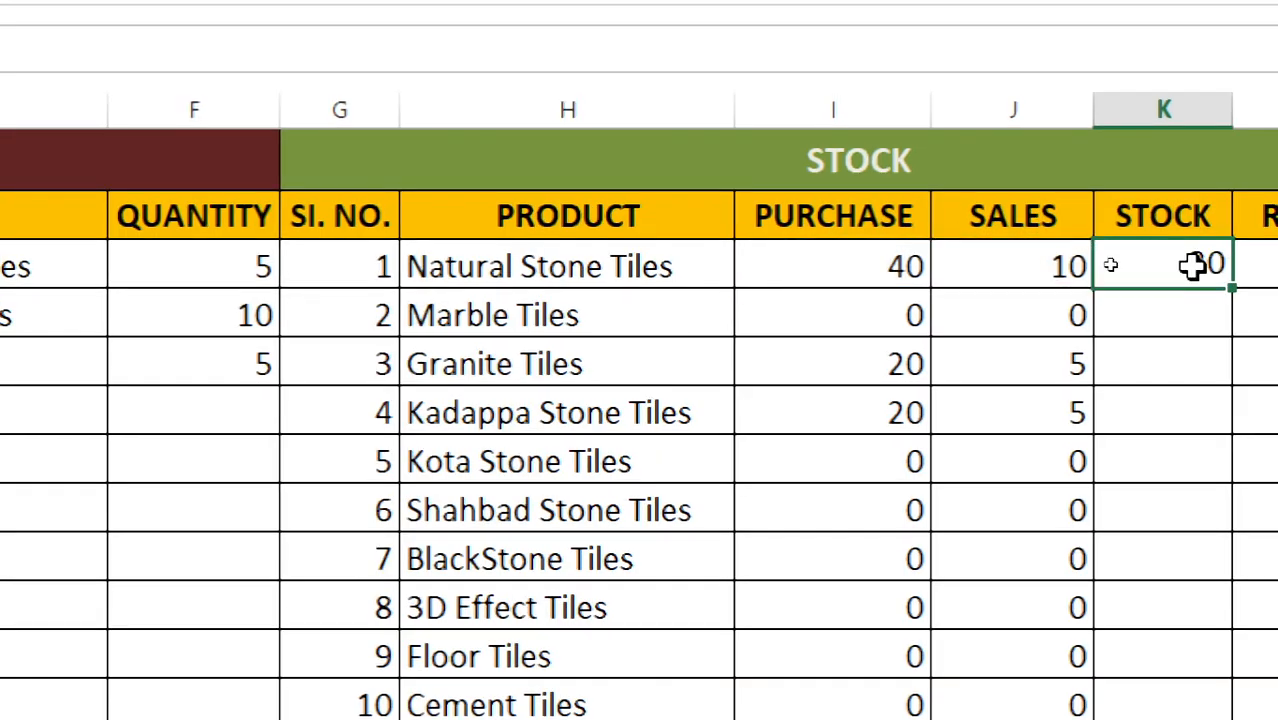
key(Down)
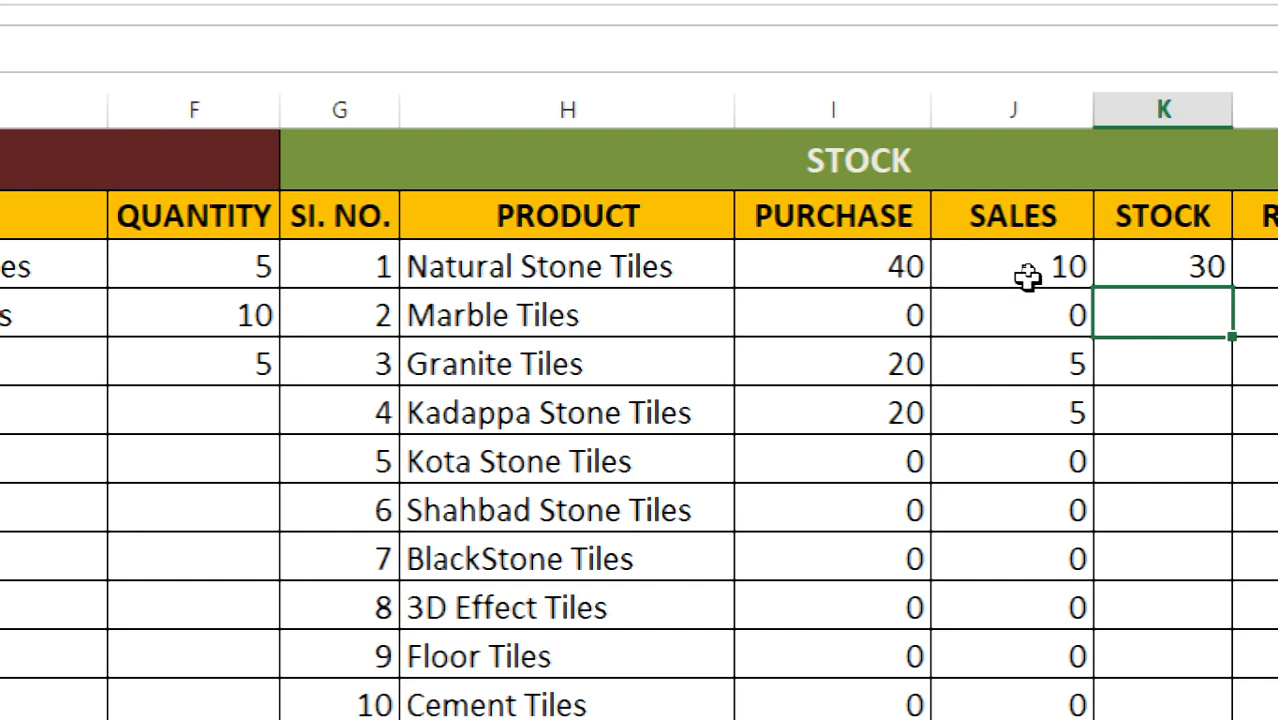
- Fill the K4 formula down the Stock column to K18 and check the Granite Tiles row
click(1165, 276)
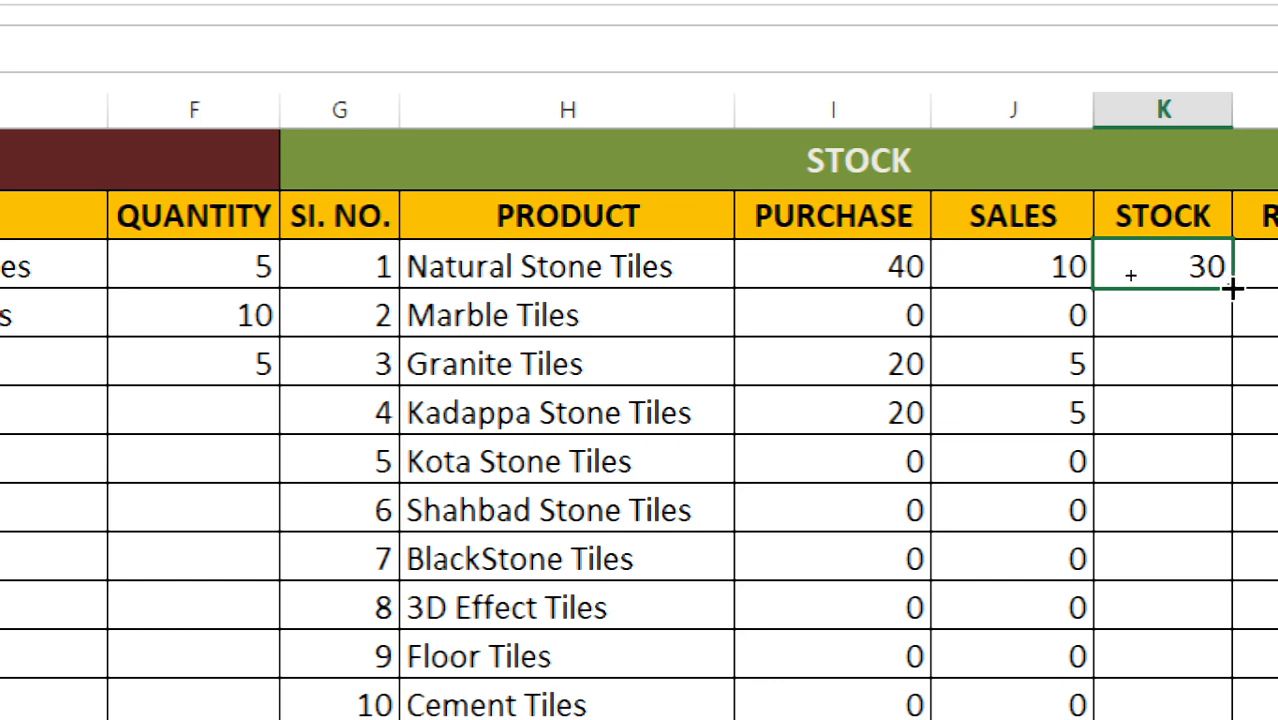
drag(1232, 289, 1232, 719)
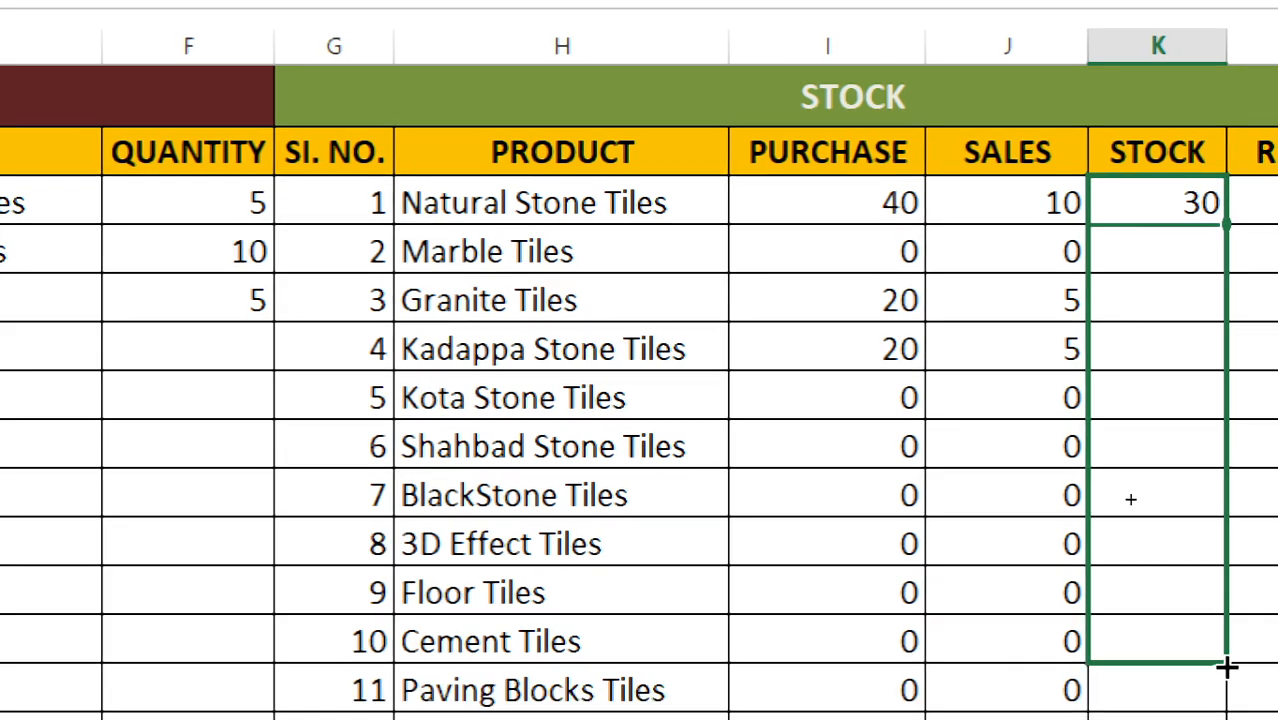
mouse_move(1227, 667)
mouse_down()
mouse_move(1227, 700)
mouse_move(1217, 660)
mouse_up()
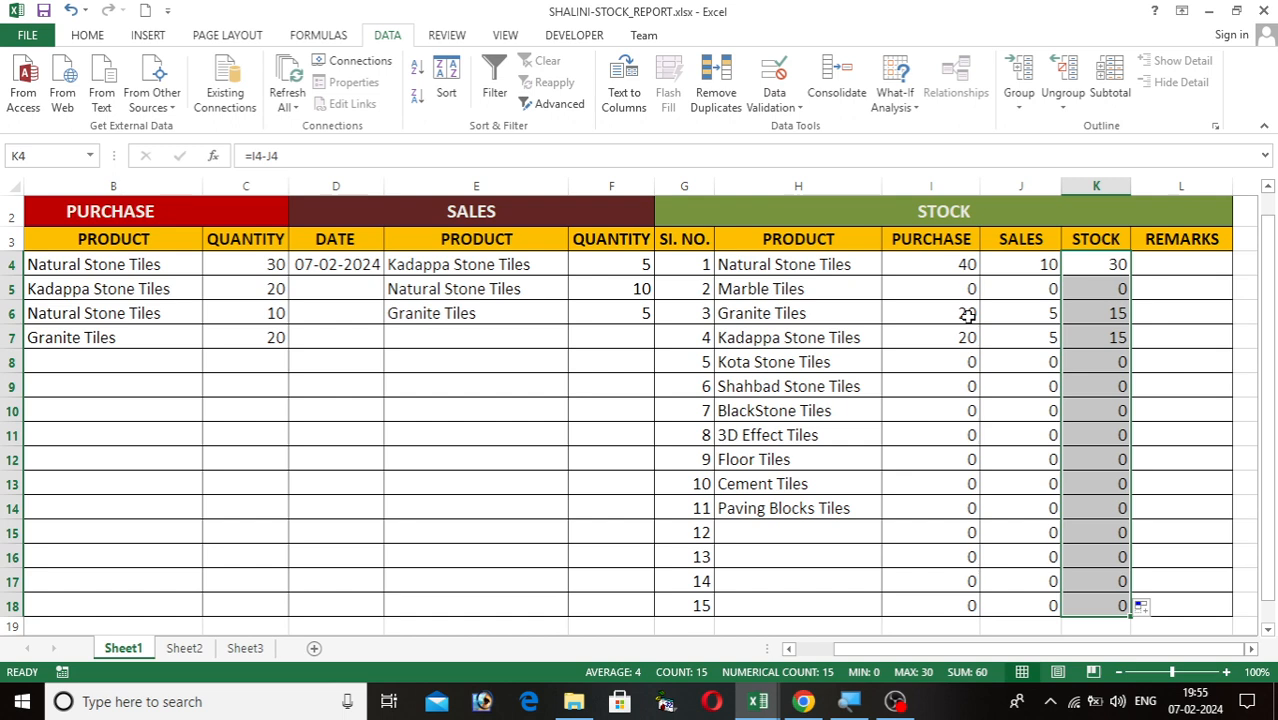
click(1020, 313)
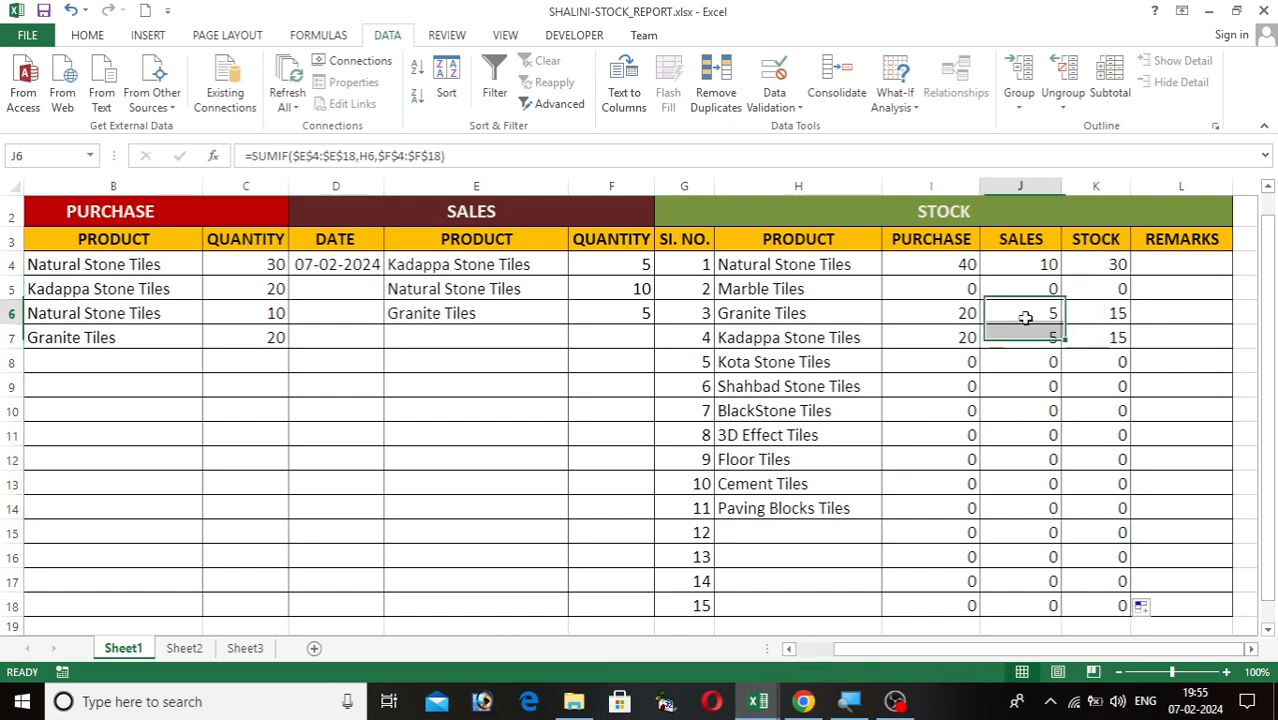
click(1085, 313)
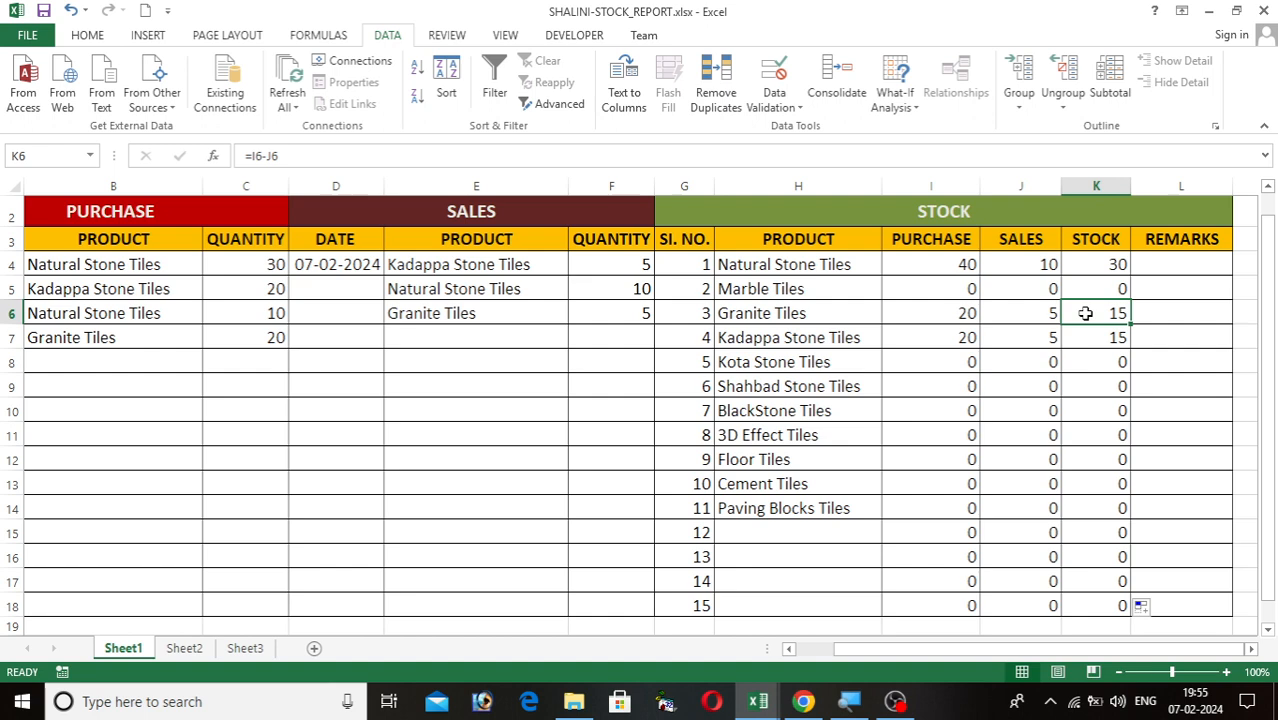
- Enter the formula =IF(K4<5,"PLZZ PURCHASE PRODUCT","") in the first Remarks cell, L4
click(1213, 267)
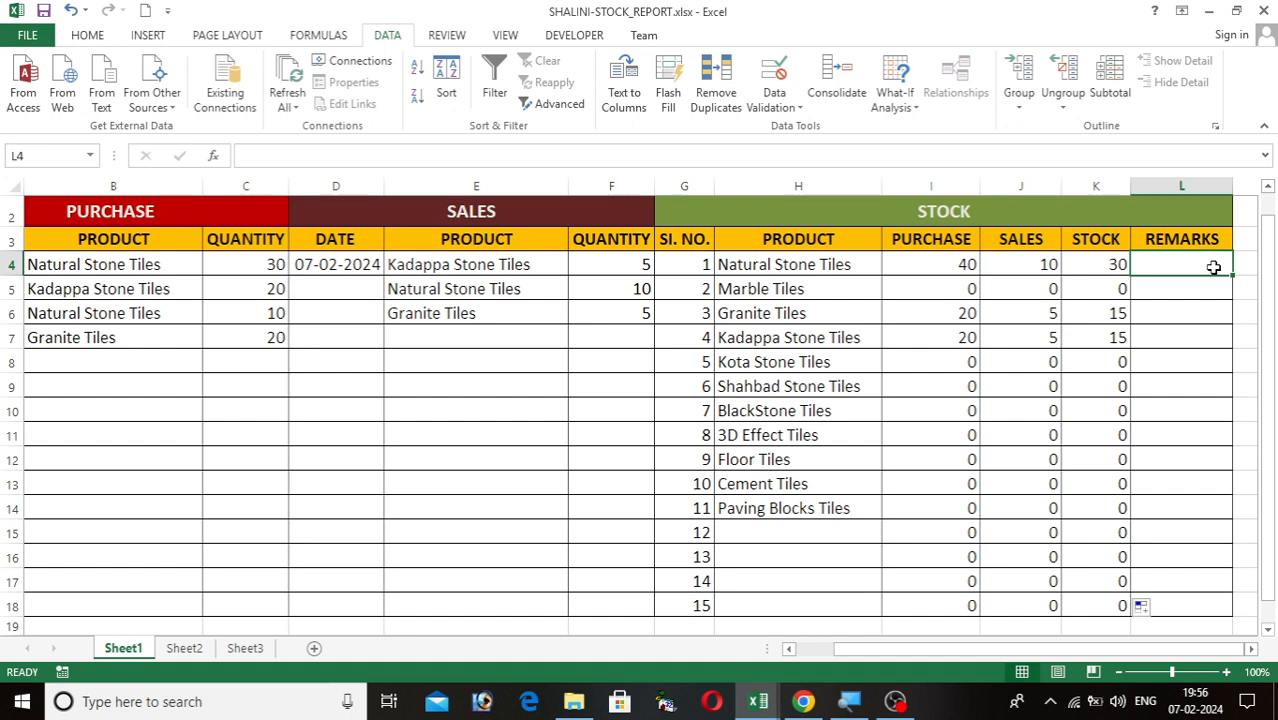
text(=IF)
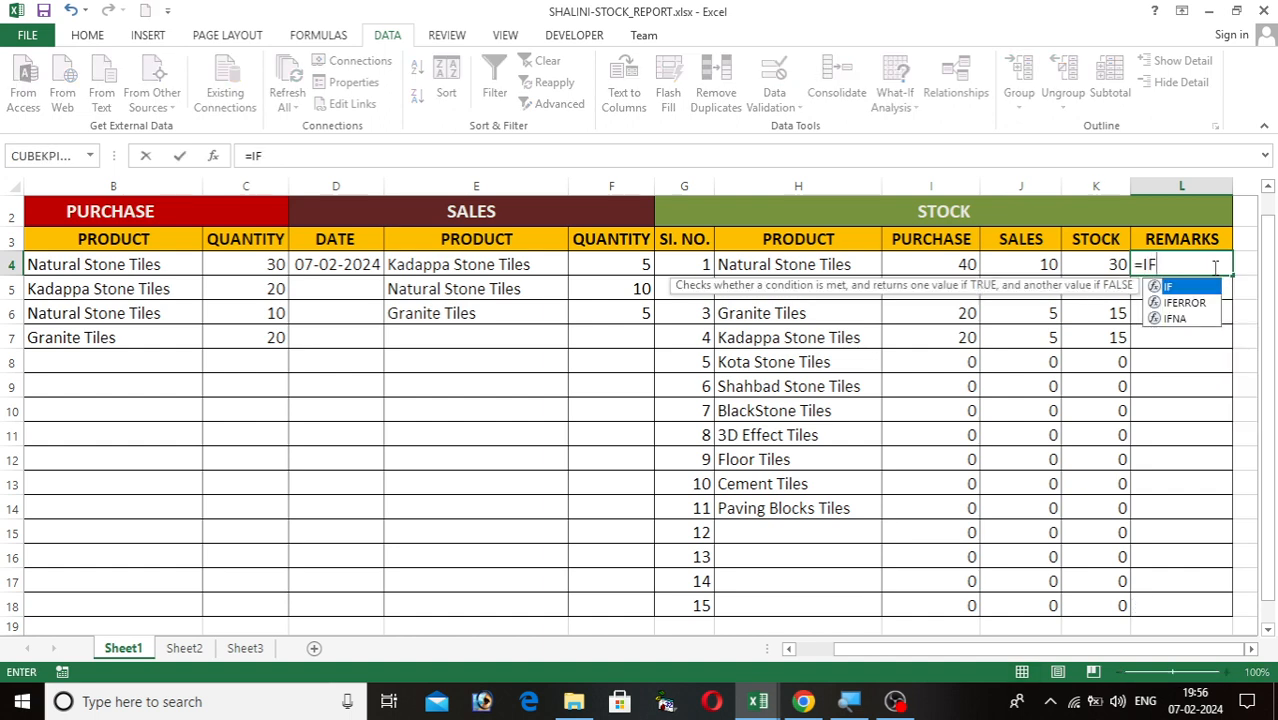
text(()
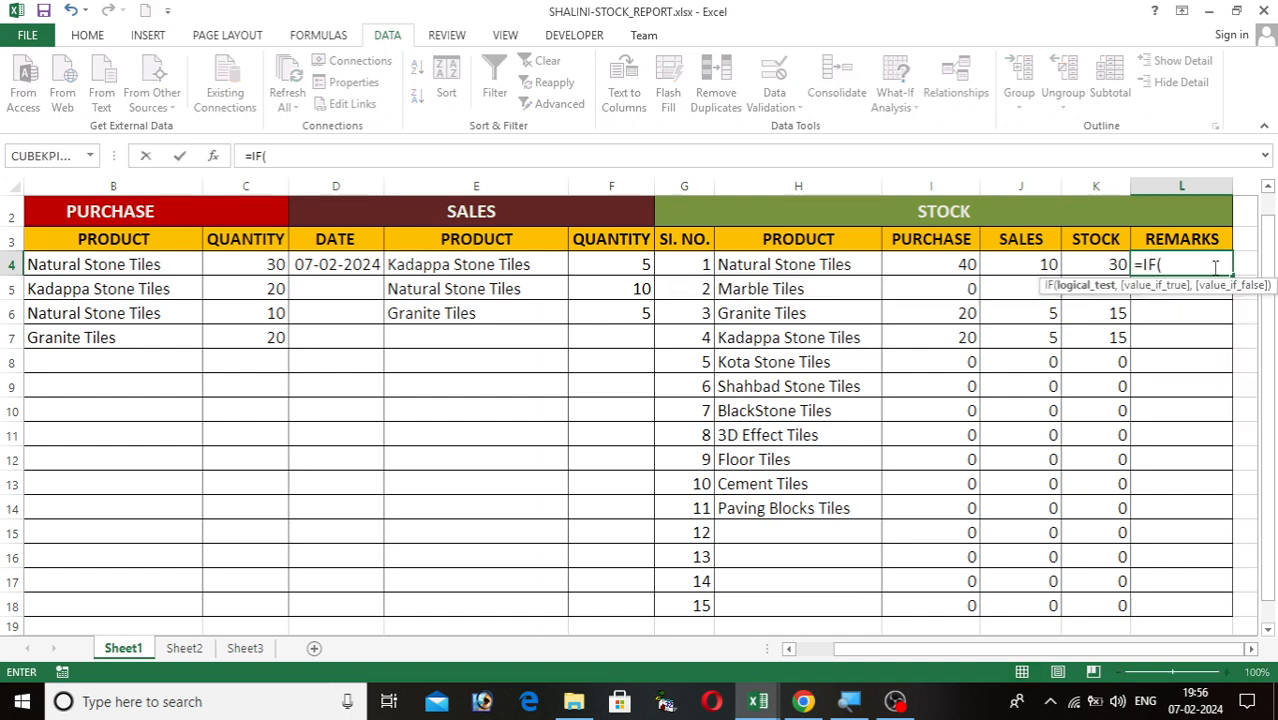
click(1110, 264)
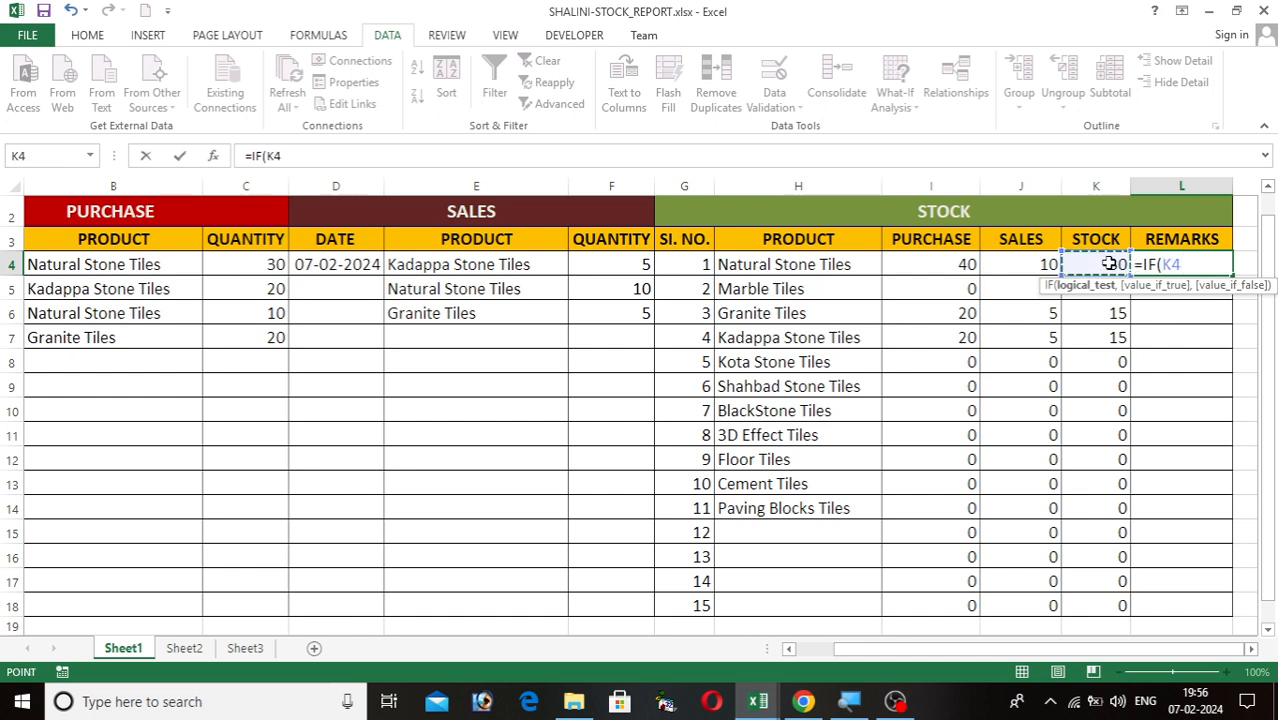
text(<5)
text(,)
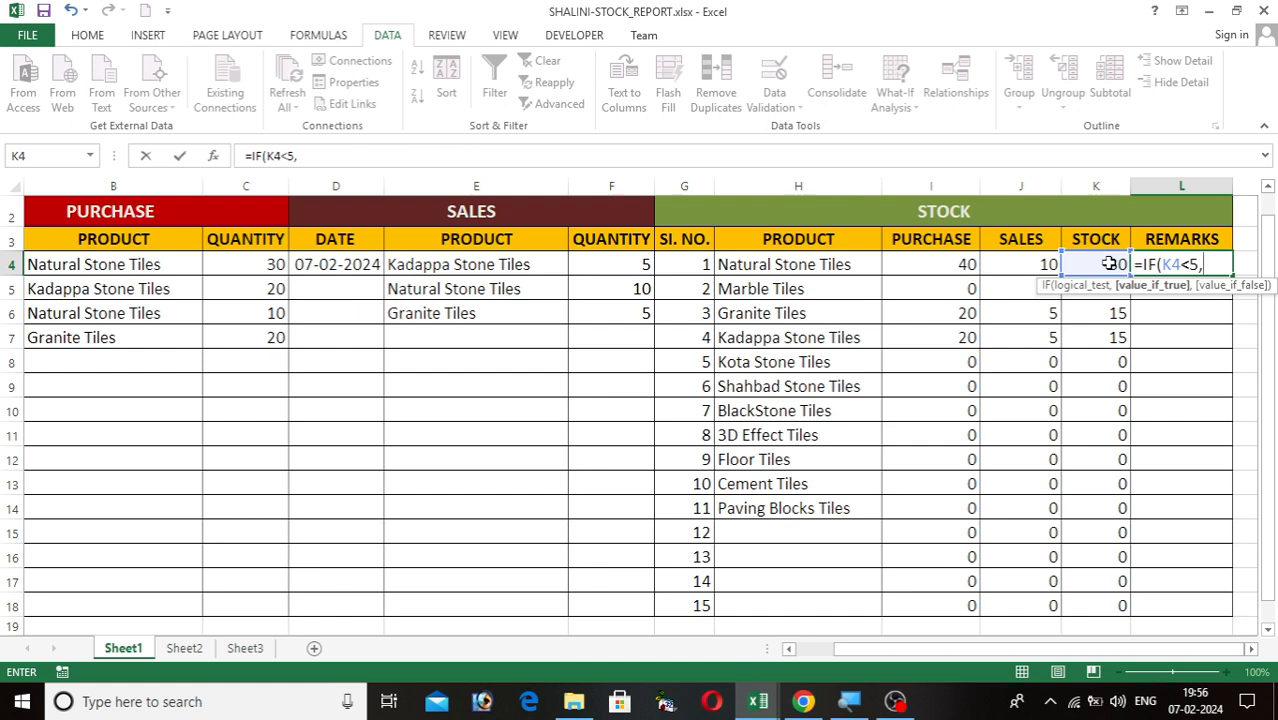
text("pLZZ)
key(BackSpace)
key(BackSpace)
key(BackSpace)
key(BackSpace)
text(PLZZ PUR)
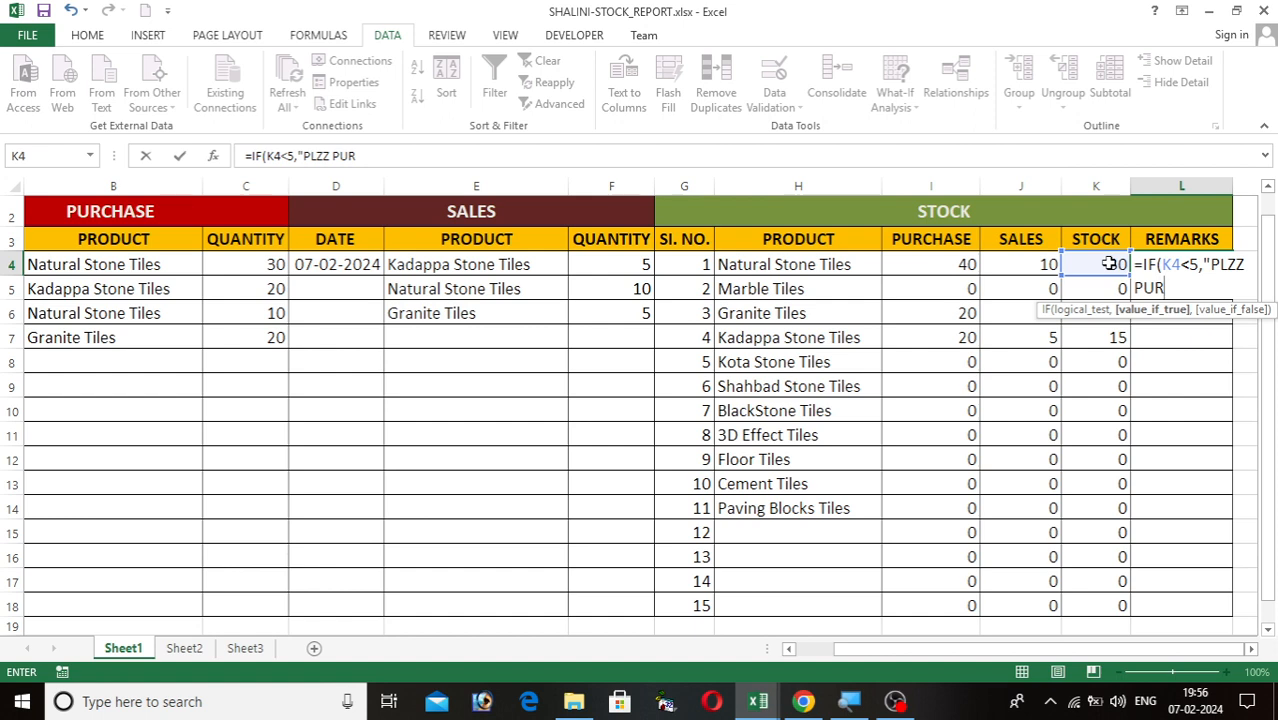
text(CHASE)
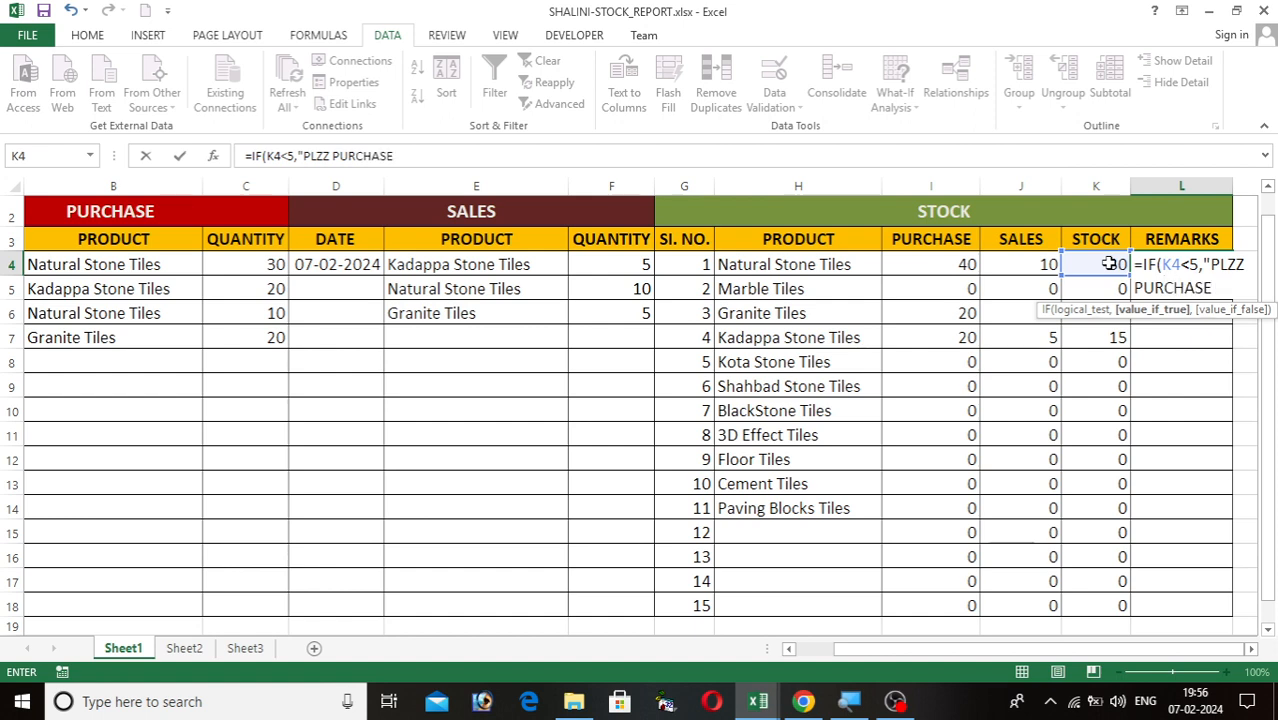
text(PRODUCT)
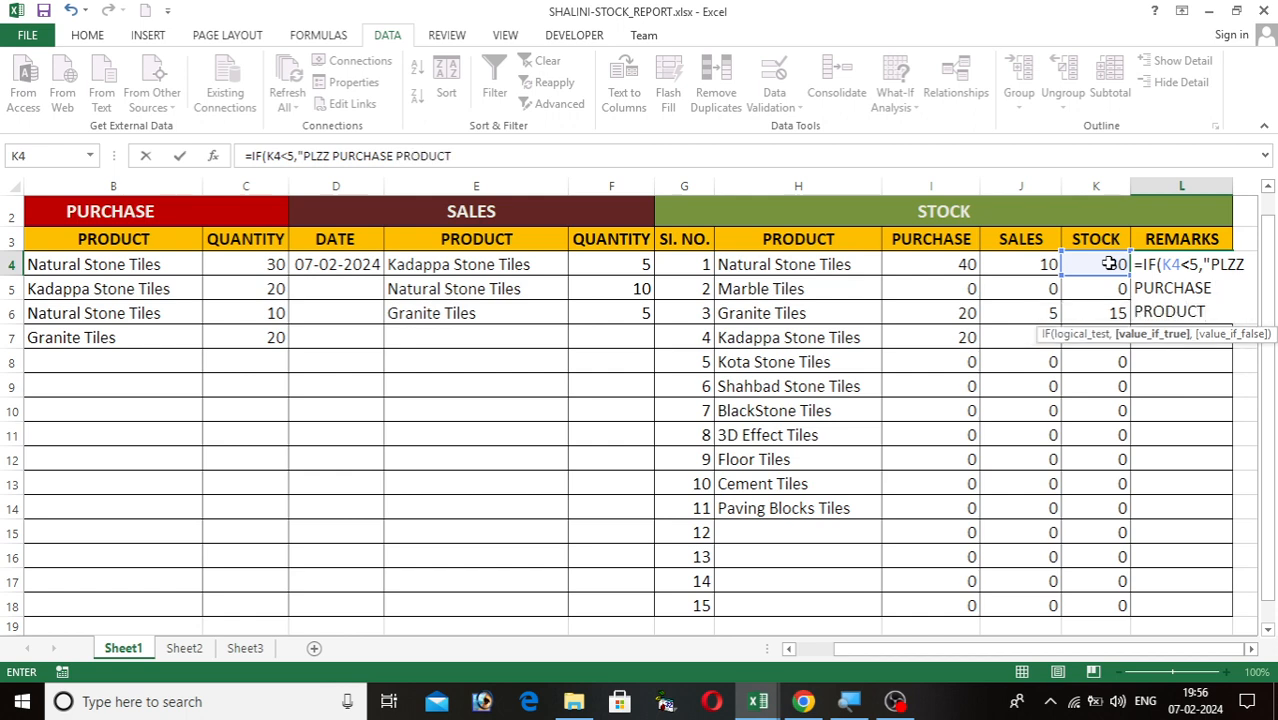
text(")
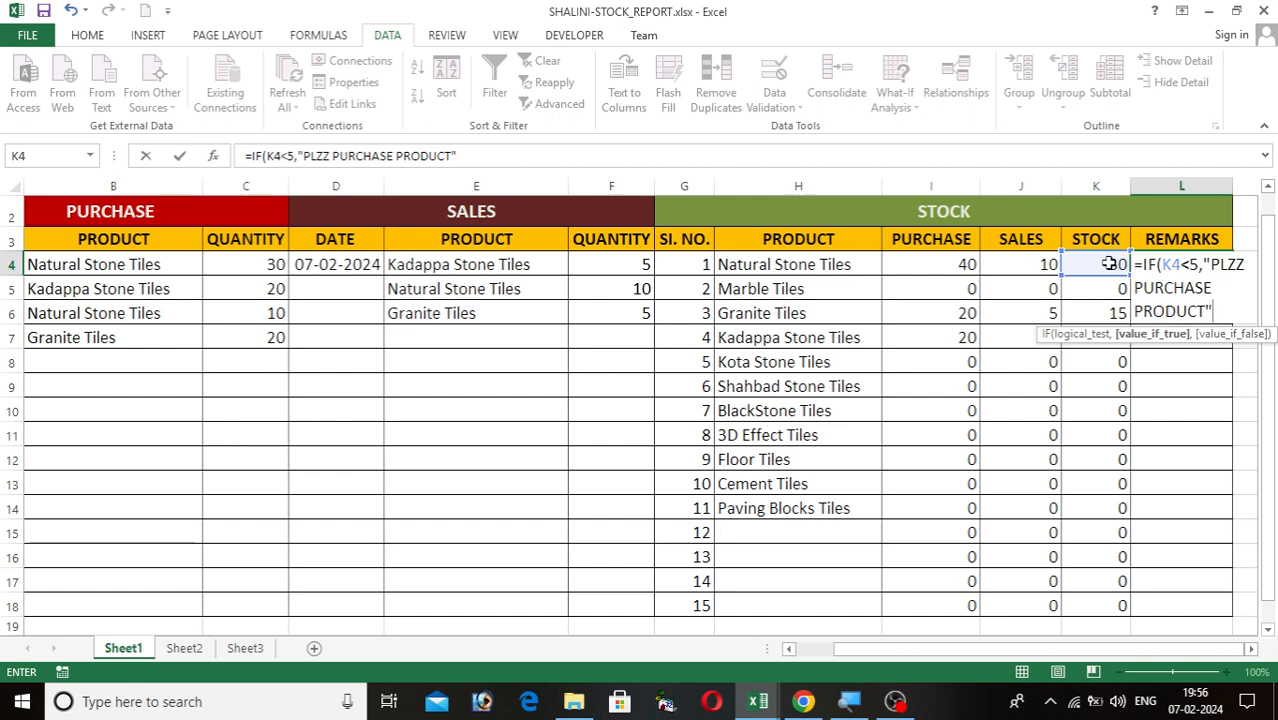
text(,)
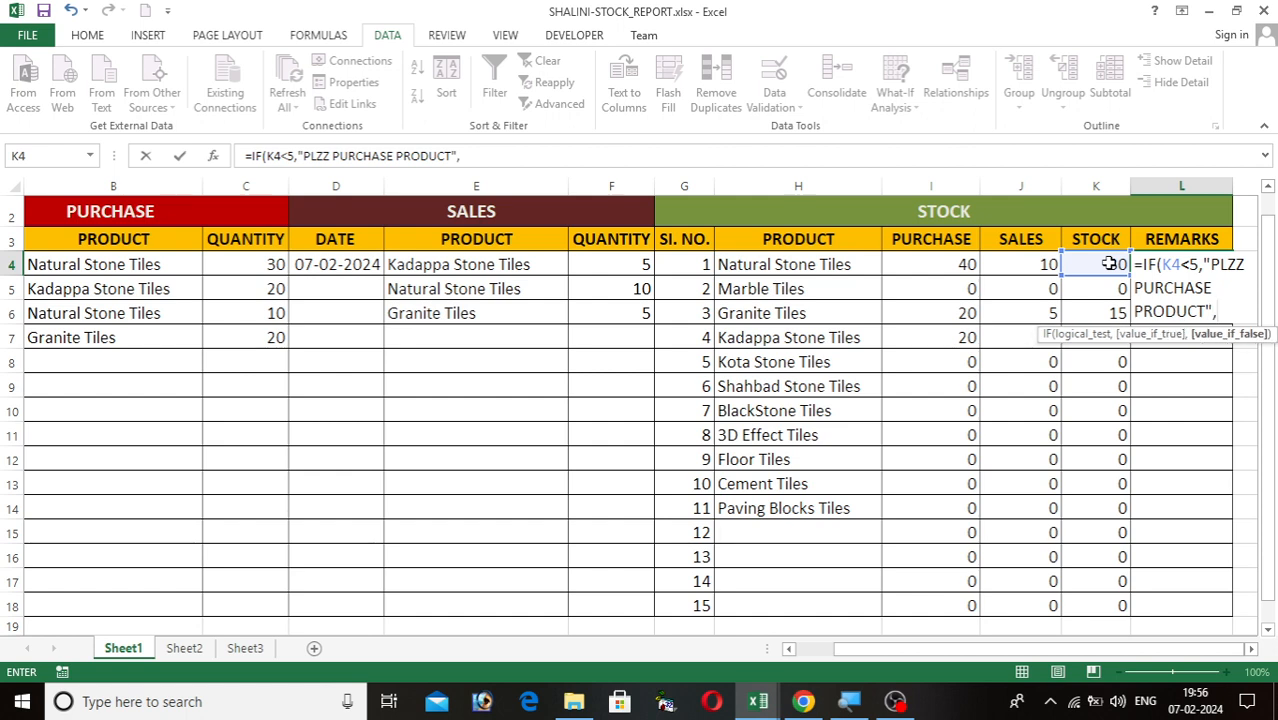
text(")
text("))
key(Return)
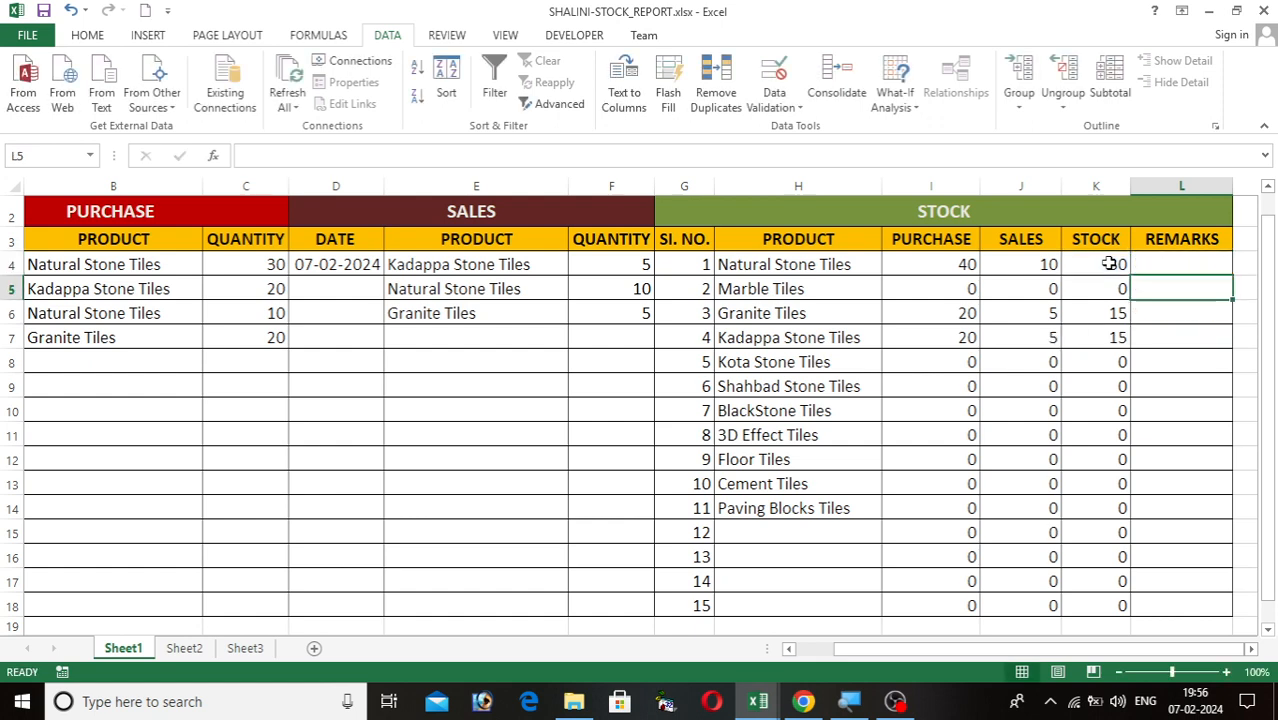
- Review the IF formula in L4 and fill it down the Remarks column to L18
click(1166, 259)
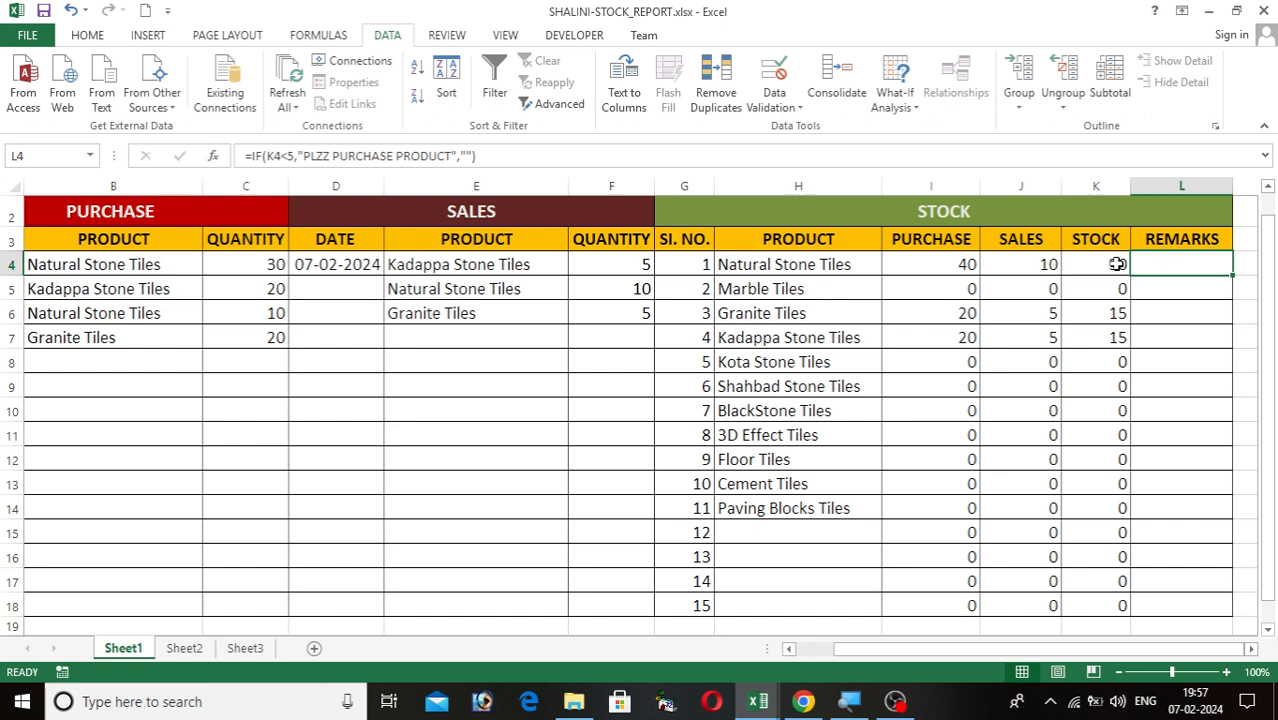
click(1118, 263)
click(1173, 264)
drag(1232, 276, 1232, 298)
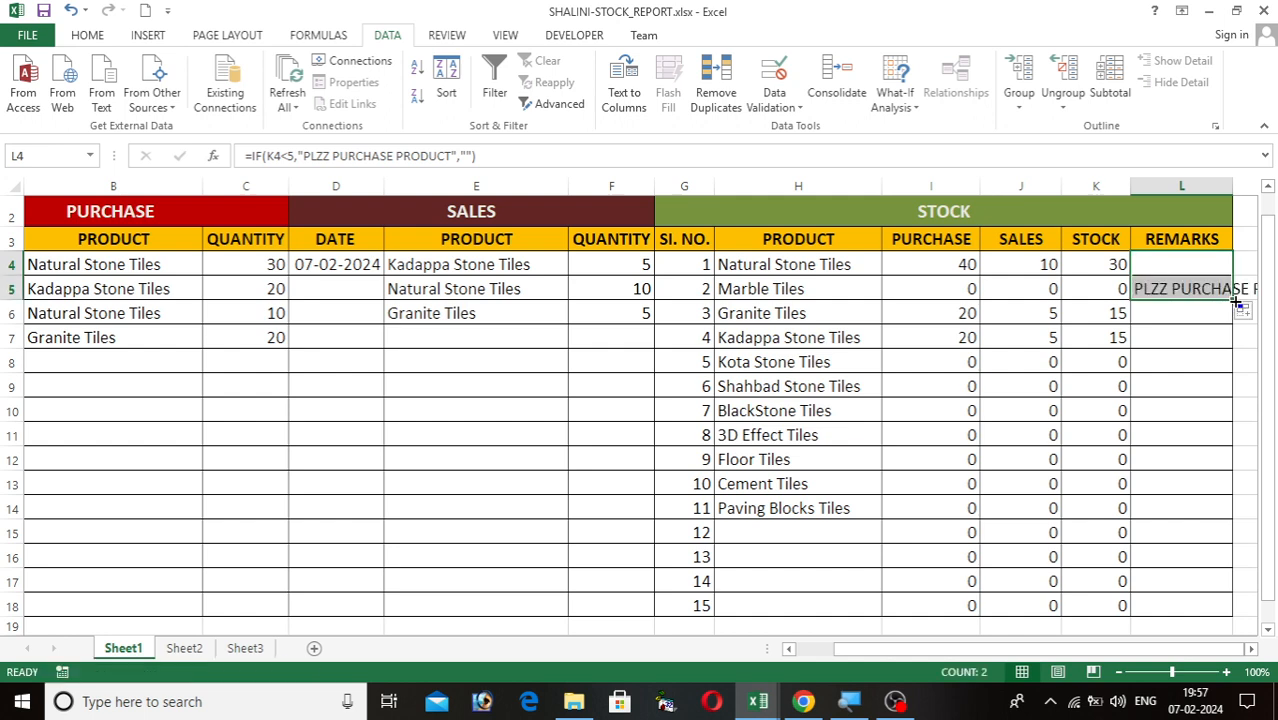
click(1233, 302)
click(1223, 273)
drag(1233, 275, 1210, 615)
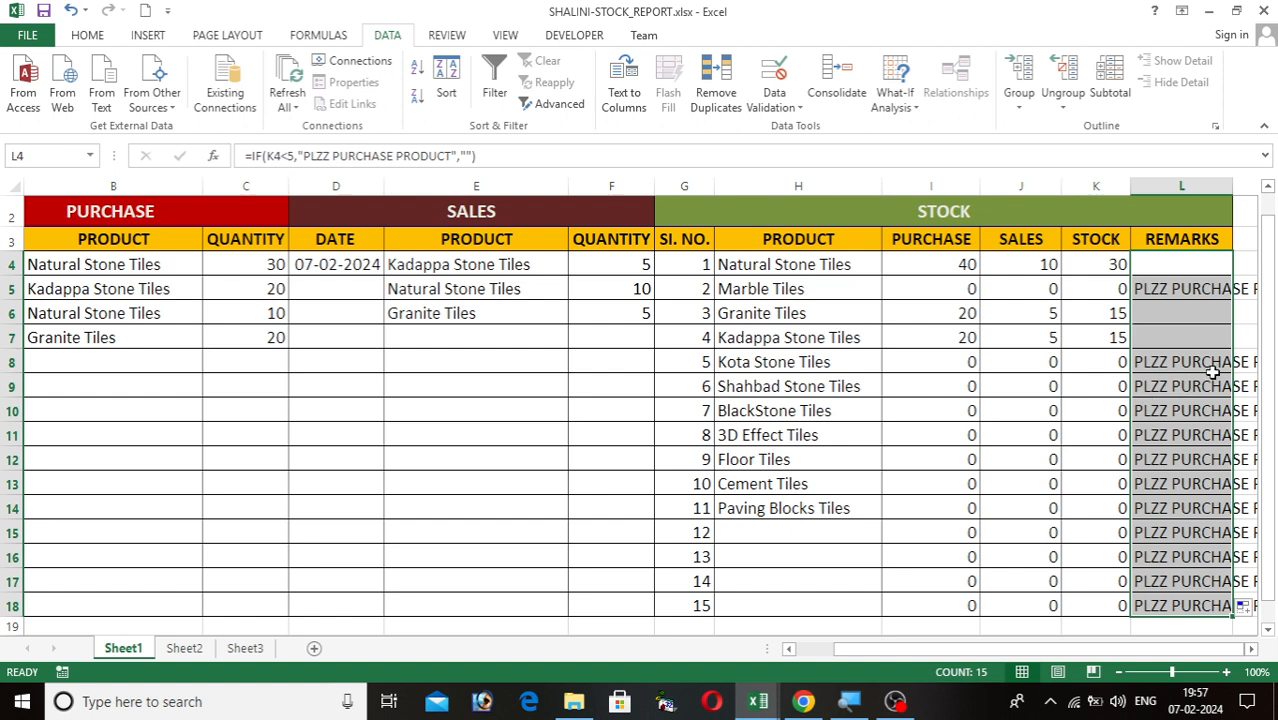
- Auto-fit the Remarks column L to its text and select L5
double_click(1234, 180)
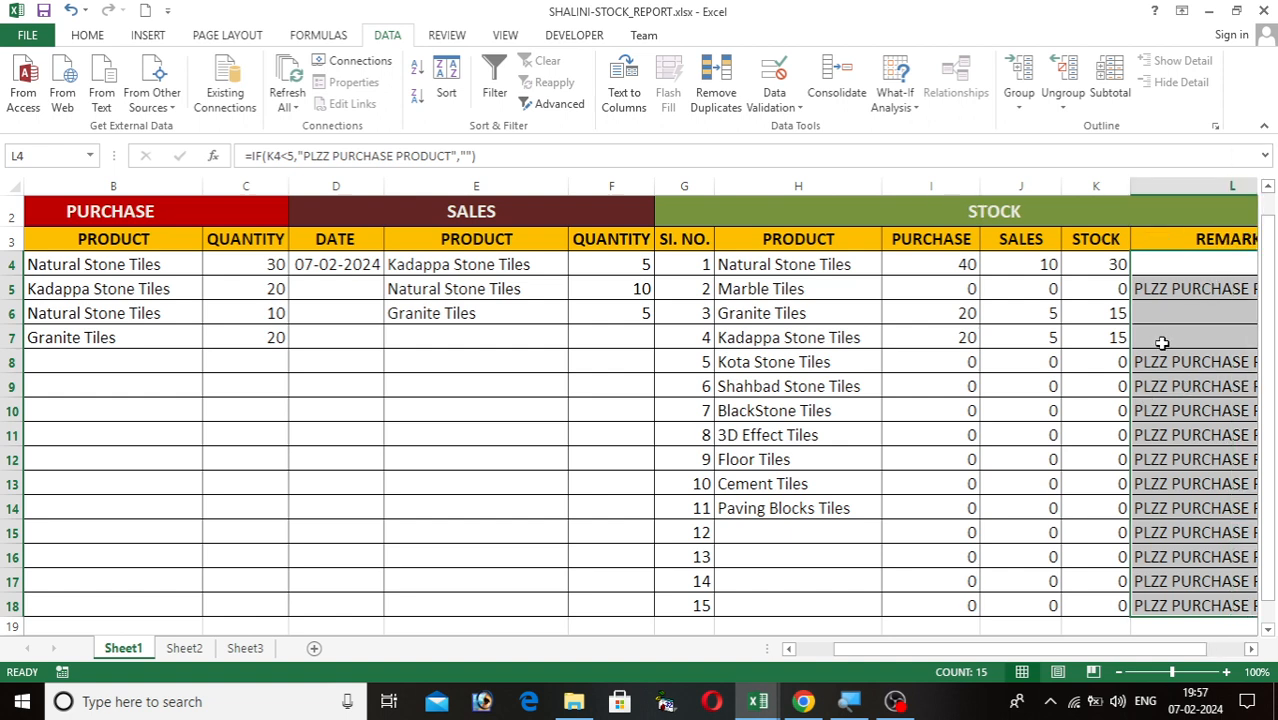
mouse_move(1120, 649)
mouse_down()
mouse_move(1179, 652)
mouse_move(1110, 662)
mouse_up()
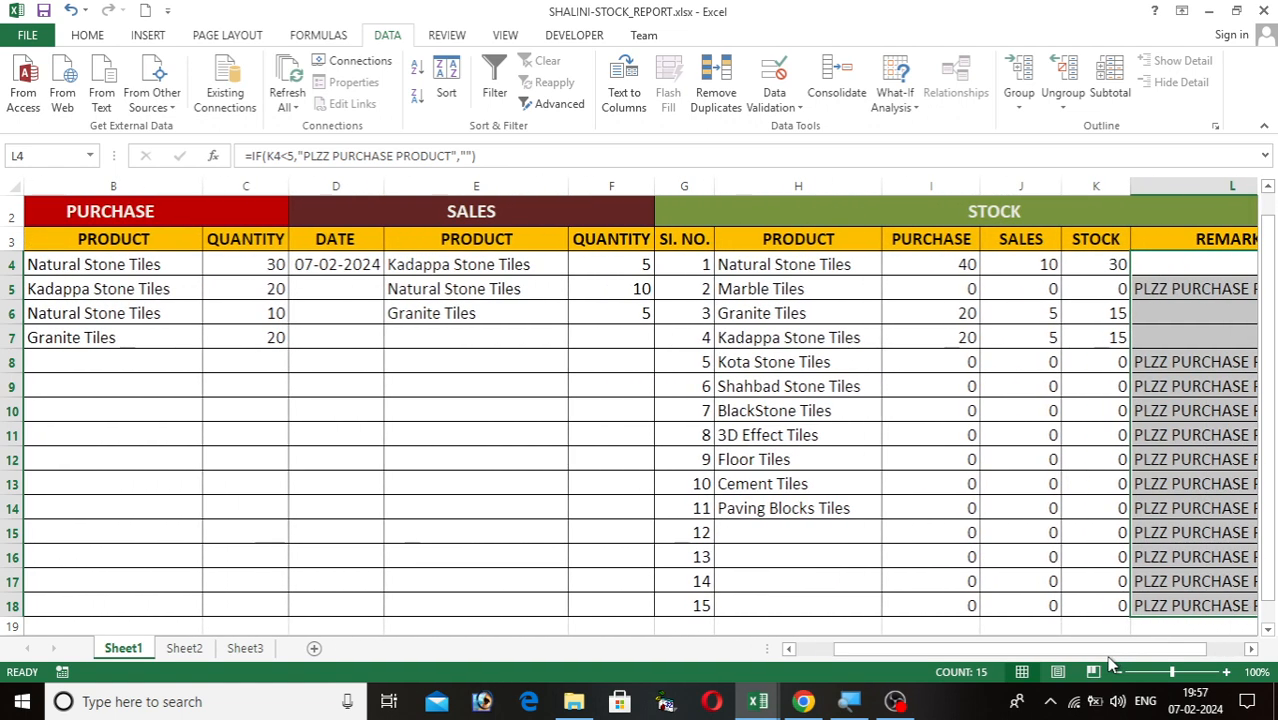
click(1205, 298)
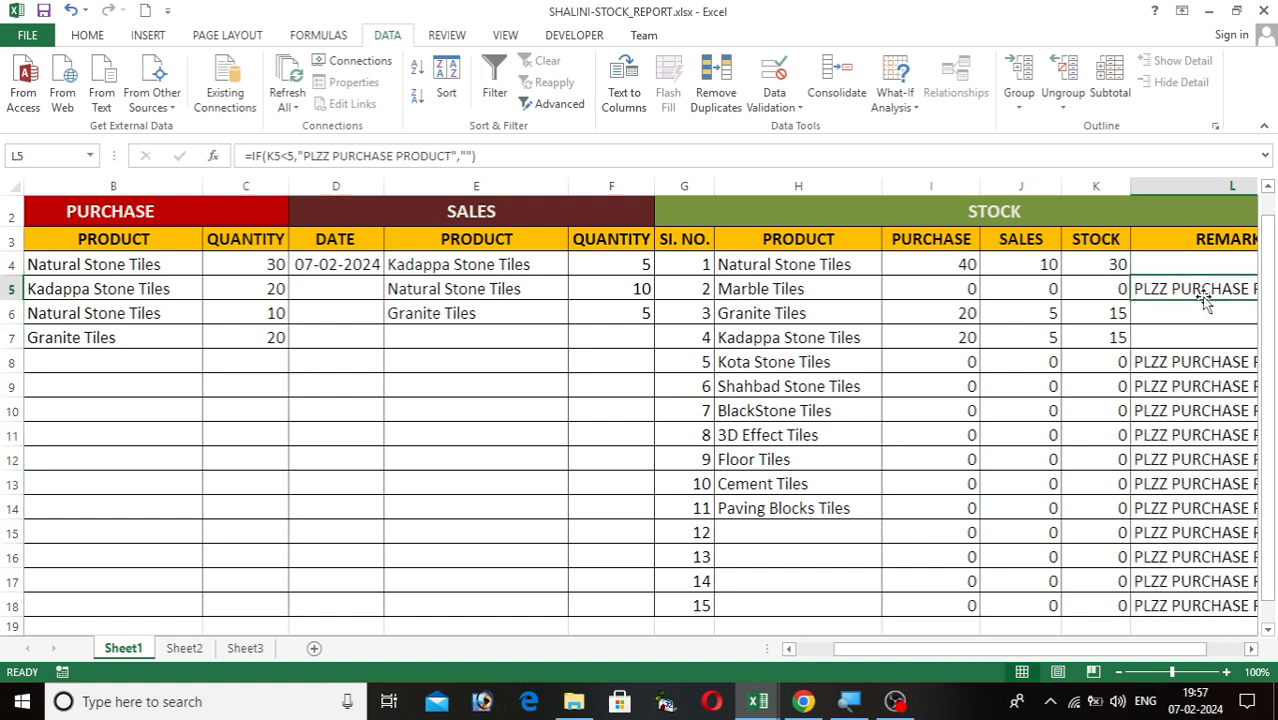